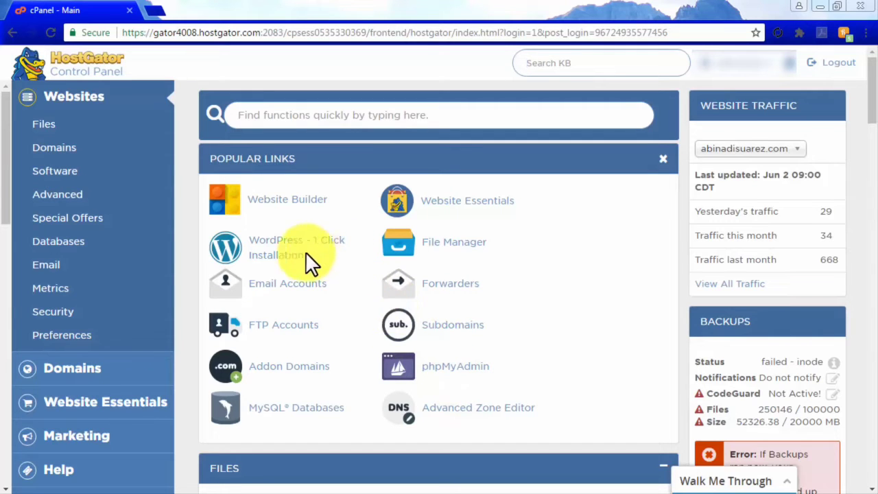
- Start a one-click WordPress install on the site's domain in the 'cinemasoundathome' directory
{"action": "left_click", "coordinate": [281, 253]}
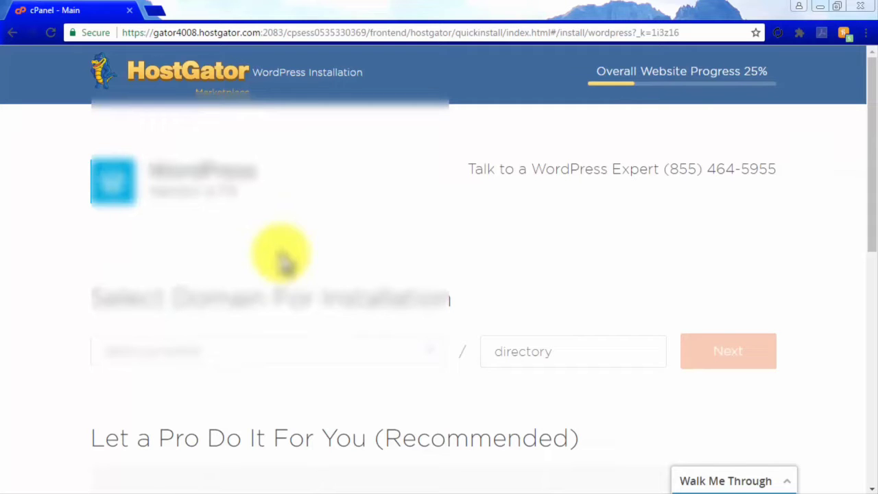
{"action": "left_click", "coordinate": [388, 357]}
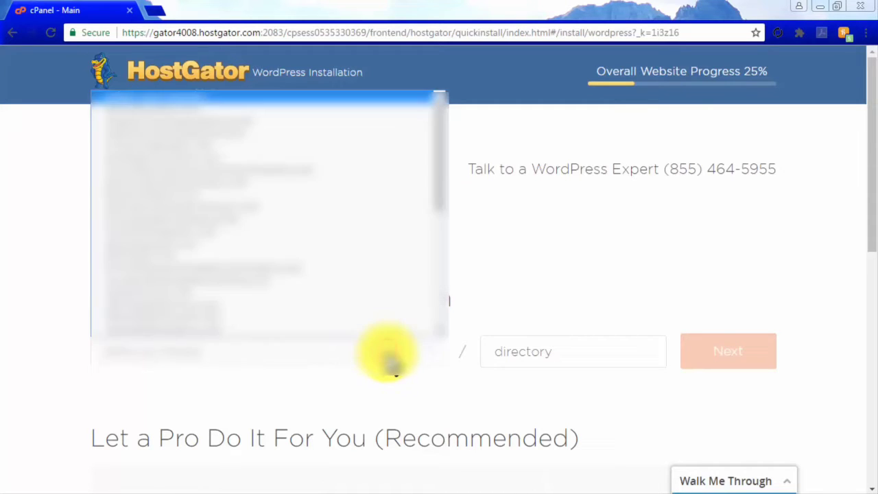
{"action": "left_click", "coordinate": [234, 117]}
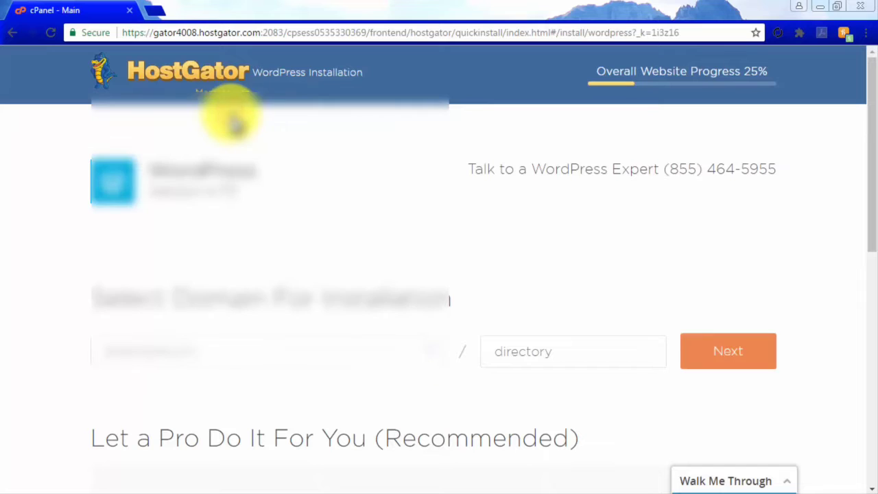
{"action": "left_click", "coordinate": [526, 351]}
{"action": "type", "text": "c"}
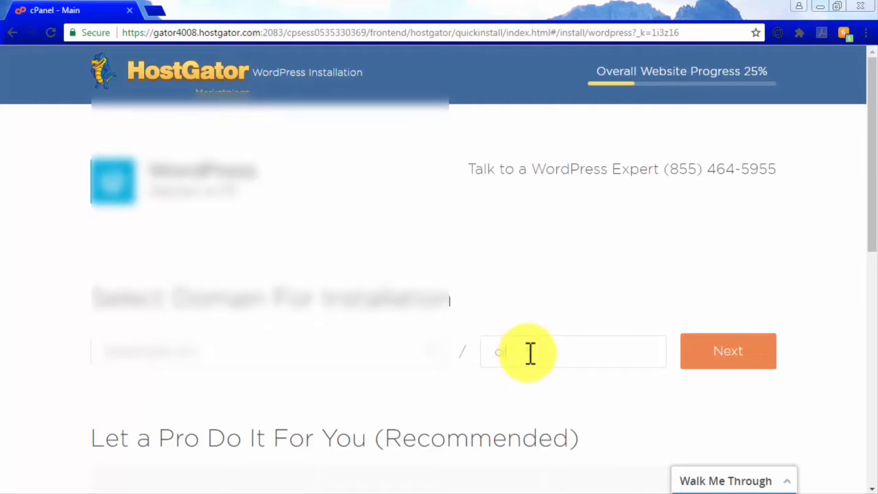
{"action": "type", "text": "inemasoundathome"}
{"action": "left_click", "coordinate": [726, 353]}
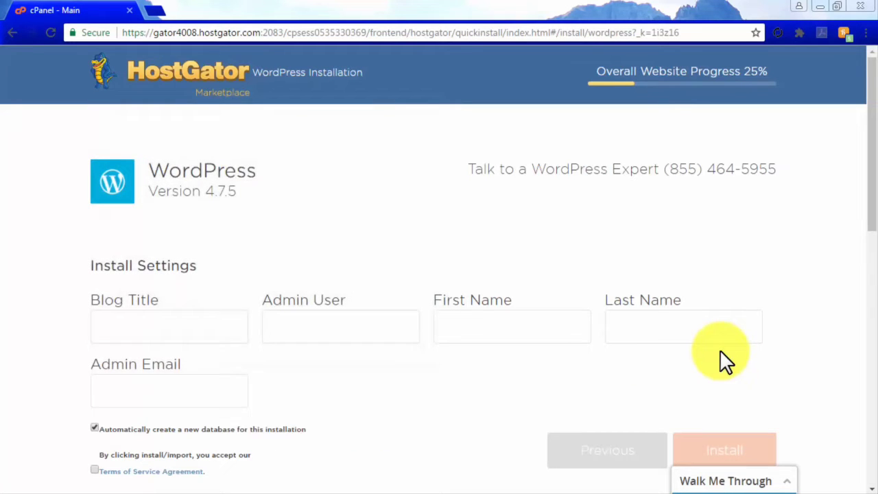
- Enter blog title 'Cinema Sound At Home' with the admin username, first and last name, and e-mail
{"action": "left_click", "coordinate": [205, 329]}
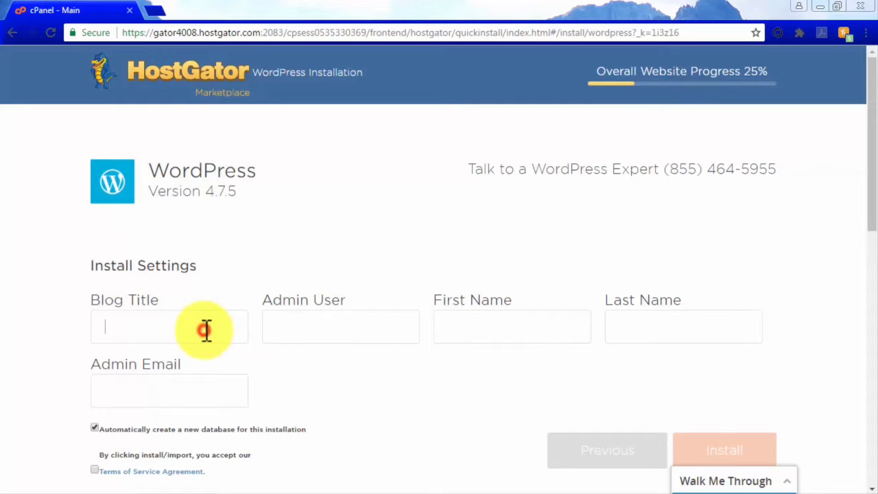
{"action": "type", "text": "Cinema Sound At Home"}
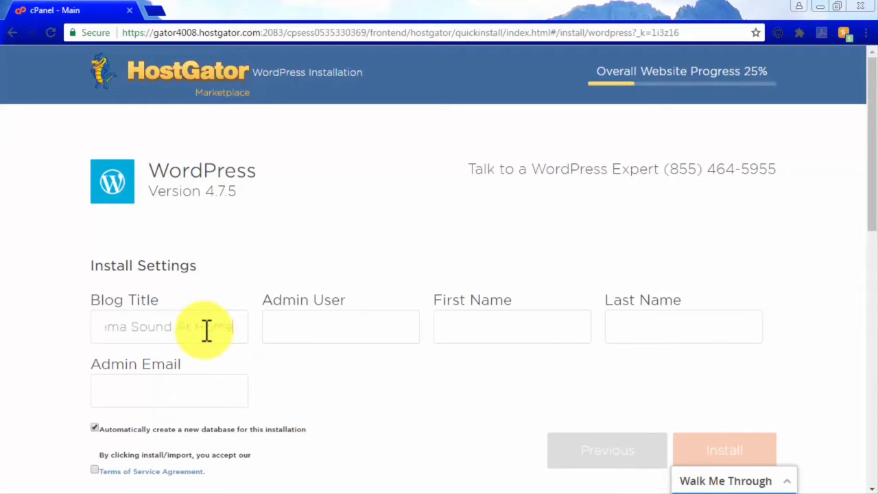
{"action": "left_click", "coordinate": [308, 335]}
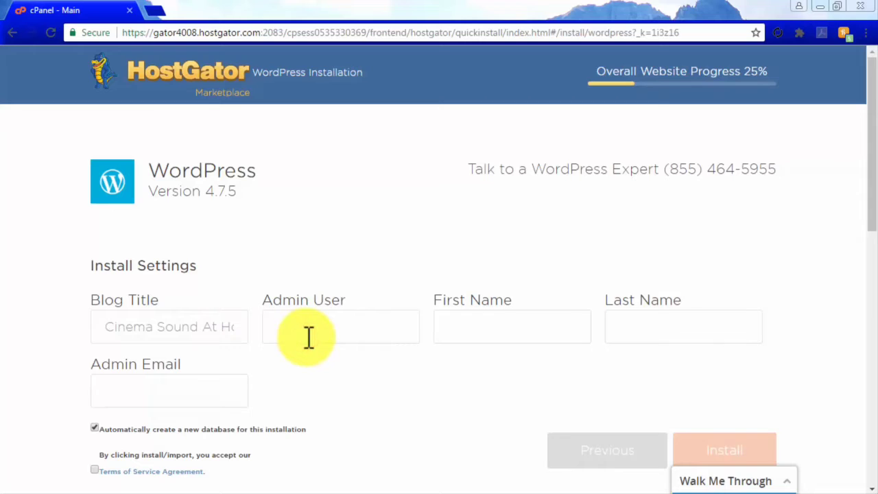
{"action": "type", "text": "cinemasoundie"}
{"action": "left_click", "coordinate": [511, 334]}
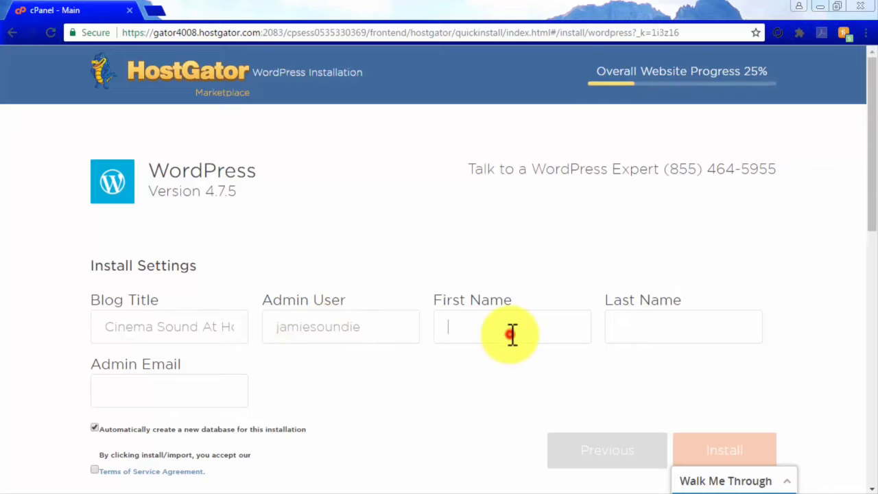
{"action": "type", "text": "James"}
{"action": "left_click", "coordinate": [683, 334]}
{"action": "type", "text": "Fonda"}
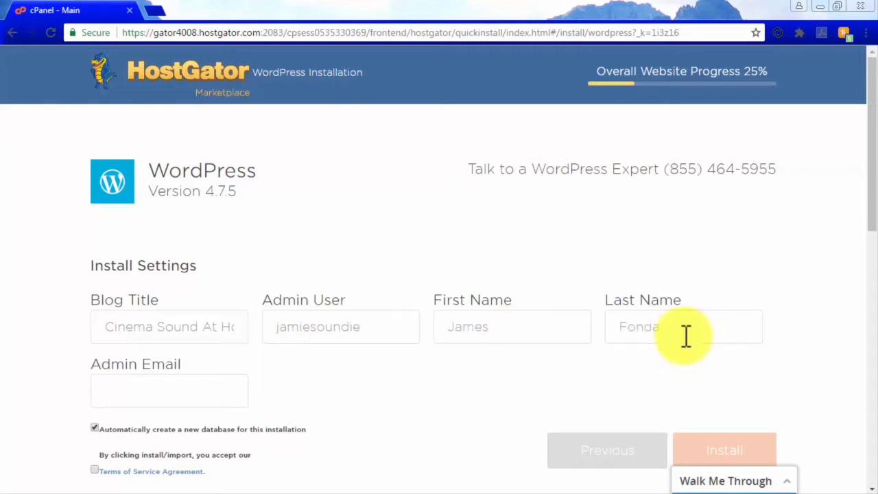
{"action": "left_click", "coordinate": [198, 391]}
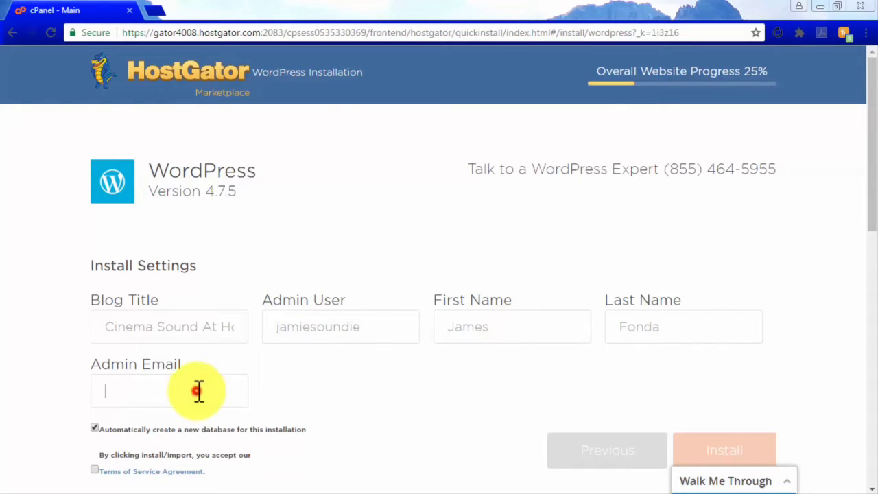
{"action": "key", "text": "Down"}
{"action": "key", "text": "Return"}
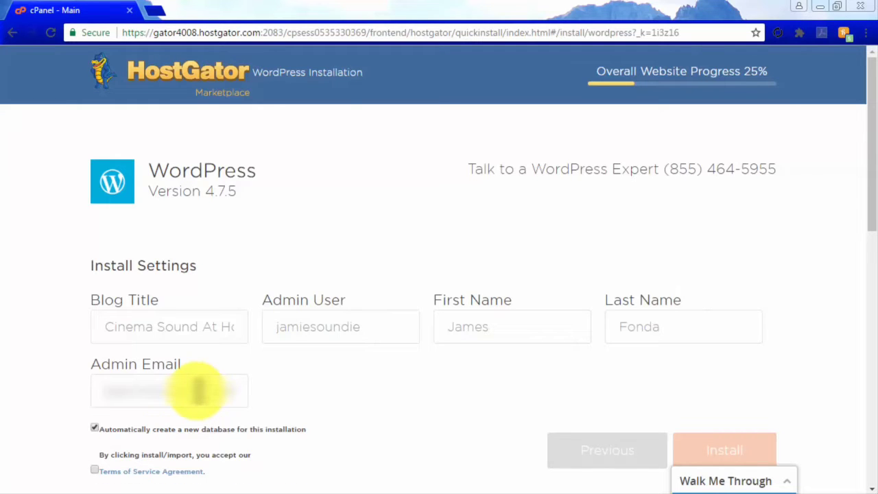
- Accept the terms of service and begin installing WordPress
{"action": "scroll", "coordinate": [295, 391], "scroll_direction": "down", "scroll_amount": 1}
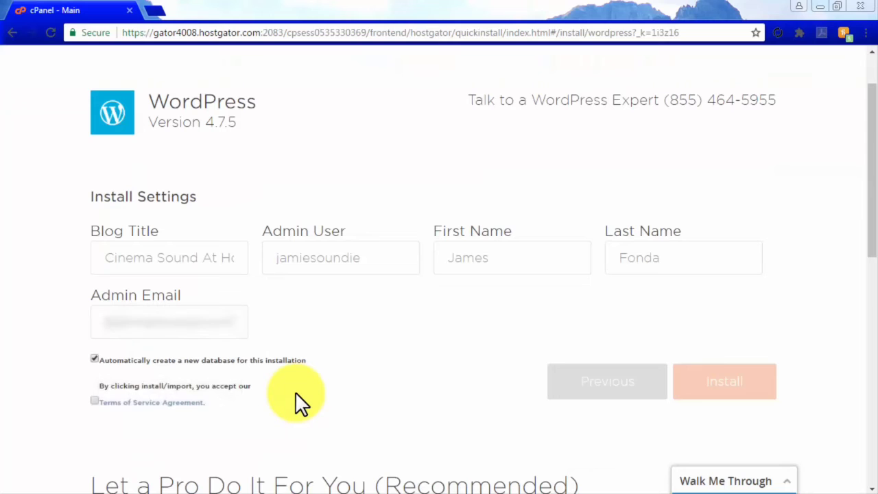
{"action": "left_click", "coordinate": [95, 399]}
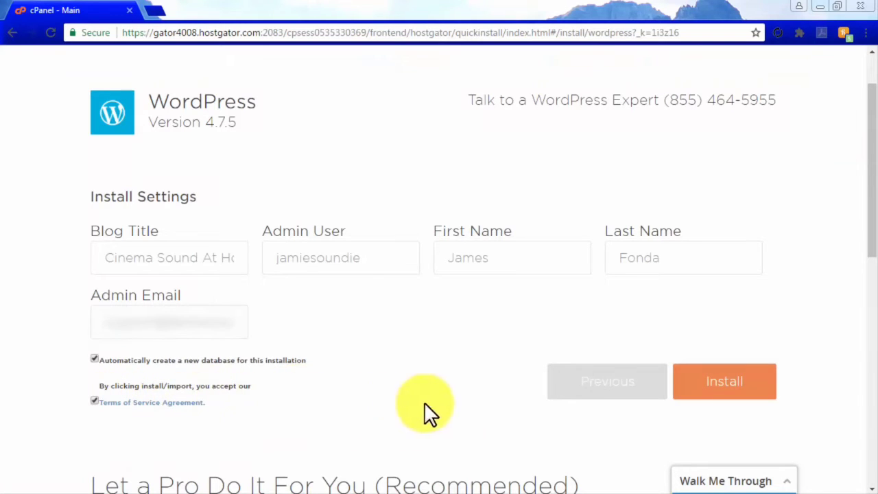
{"action": "left_click", "coordinate": [740, 394]}
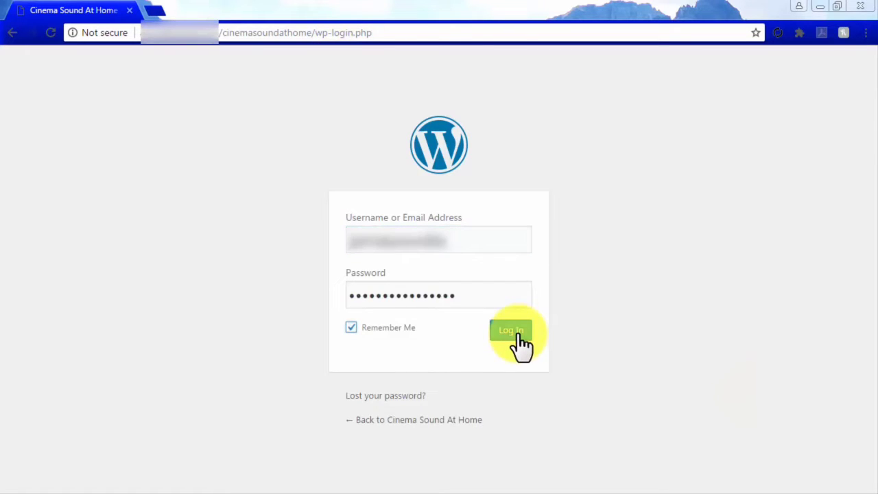
- Log in to the Cinema Sound At Home admin dashboard and go to Appearance
{"action": "left_click", "coordinate": [519, 336]}
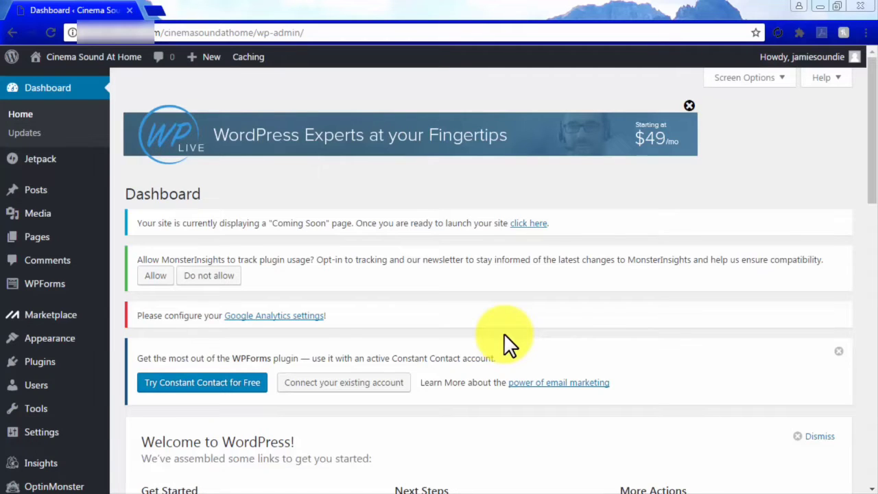
{"action": "left_click", "coordinate": [78, 347]}
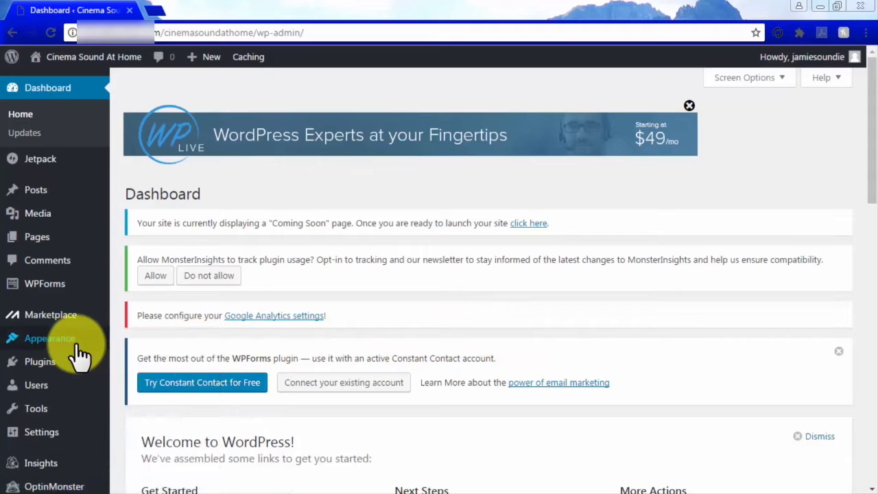
- Search the Add Themes directory for 'affiliate' to find the Reviewgine Affiliate theme
{"action": "left_click", "coordinate": [145, 338]}
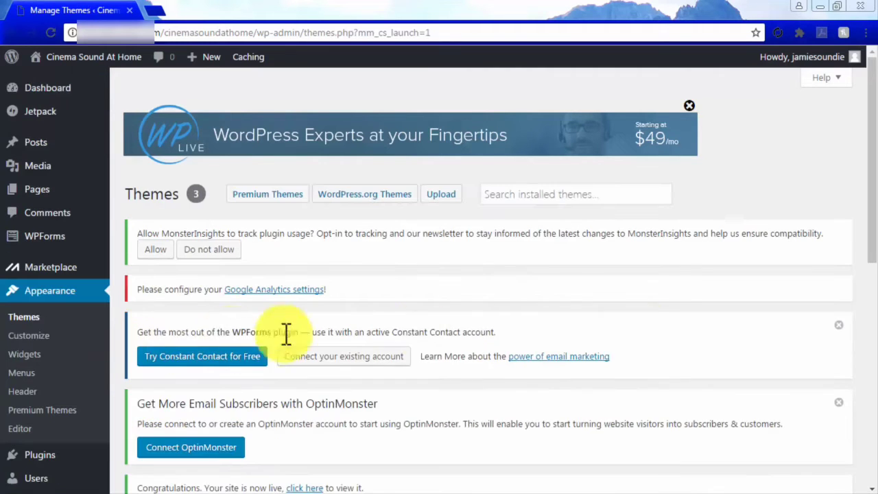
{"action": "scroll", "coordinate": [670, 333], "scroll_direction": "down", "scroll_amount": 6}
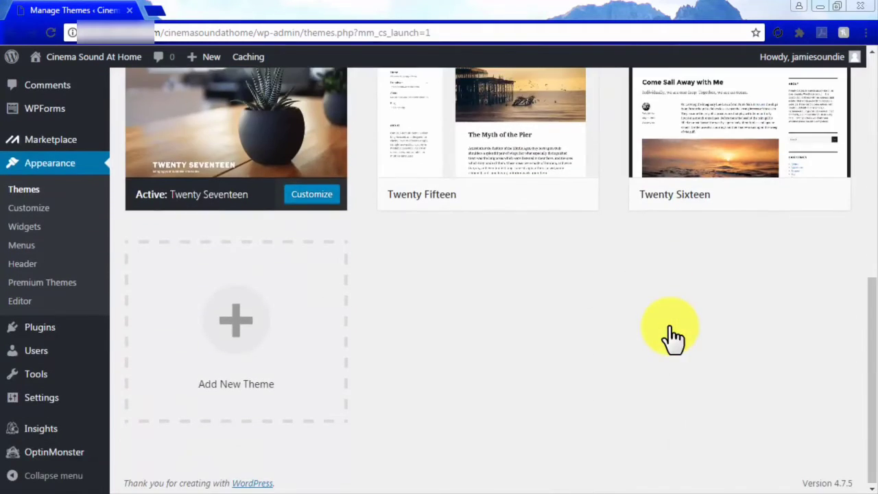
{"action": "left_click", "coordinate": [240, 346]}
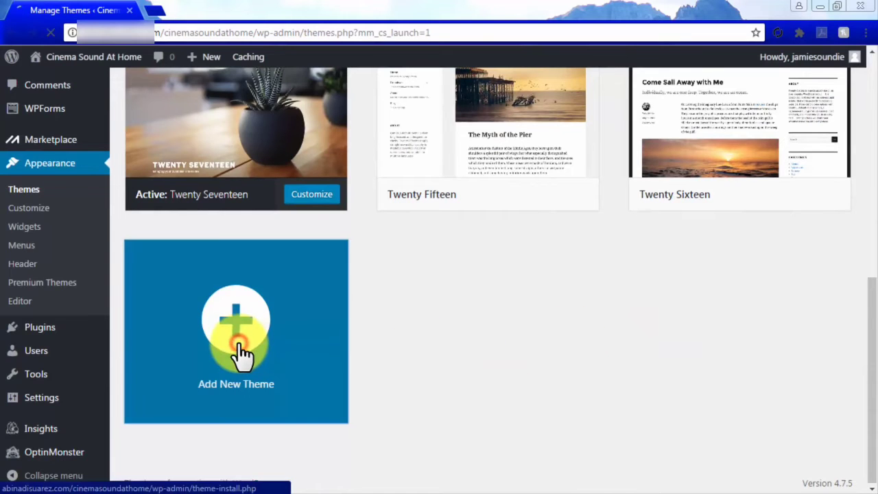
{"action": "scroll", "coordinate": [582, 348], "scroll_direction": "down", "scroll_amount": 3}
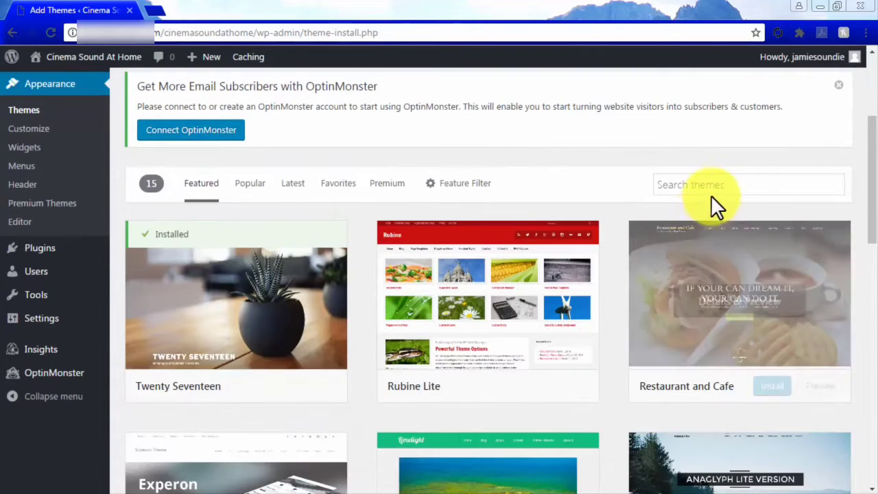
{"action": "left_click", "coordinate": [720, 186]}
{"action": "type", "text": "affiliate"}
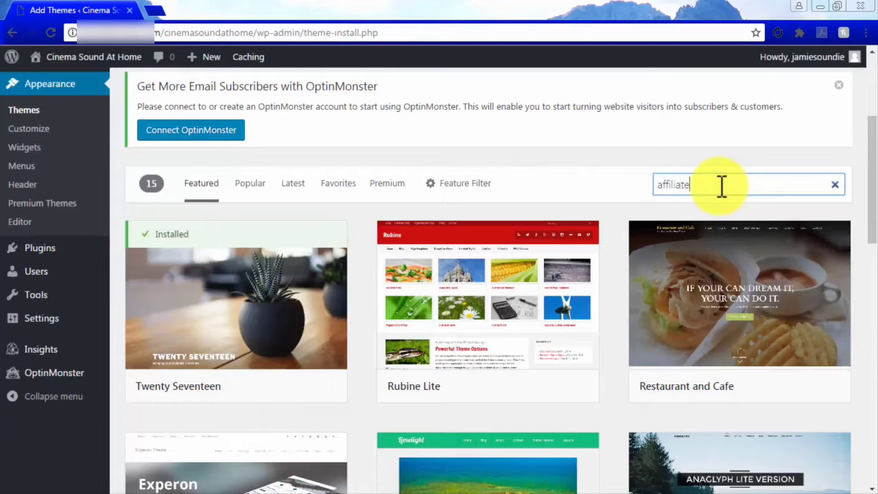
{"action": "scroll", "coordinate": [618, 192], "scroll_direction": "down", "scroll_amount": 1}
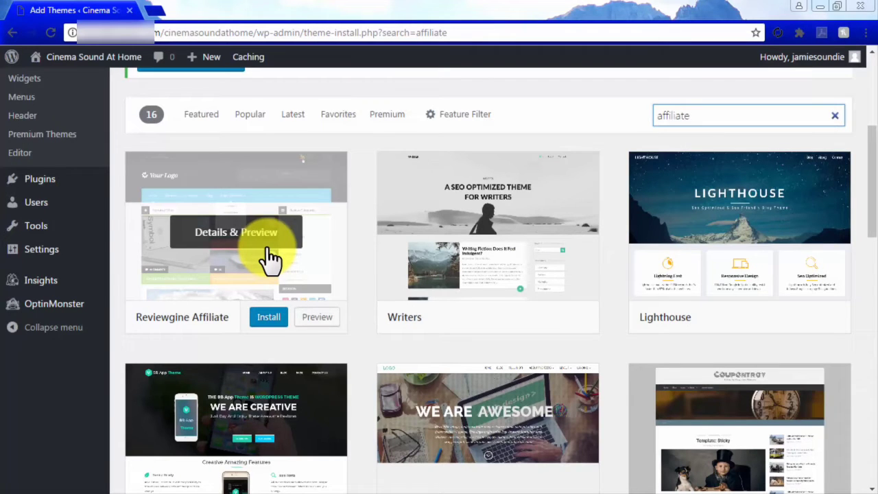
- Install and activate Reviewgine Affiliate, preview it in the Customizer, then close the Customizer
{"action": "left_click", "coordinate": [268, 318]}
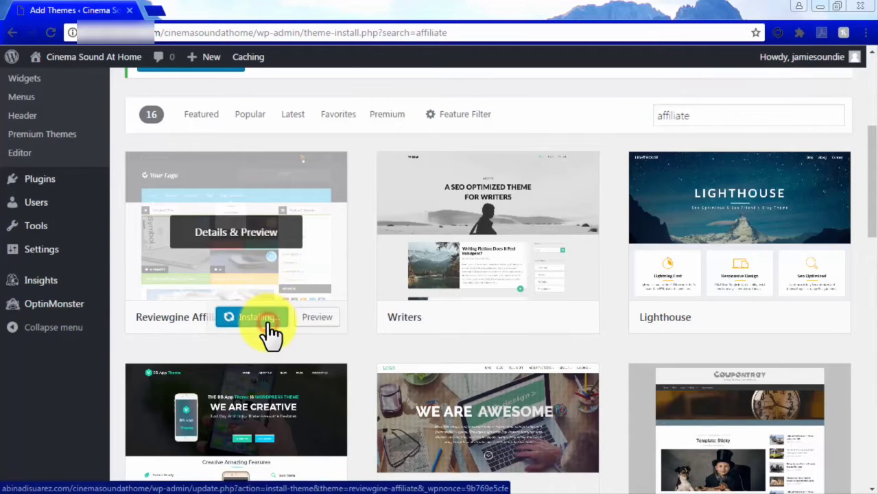
{"action": "left_click", "coordinate": [251, 319]}
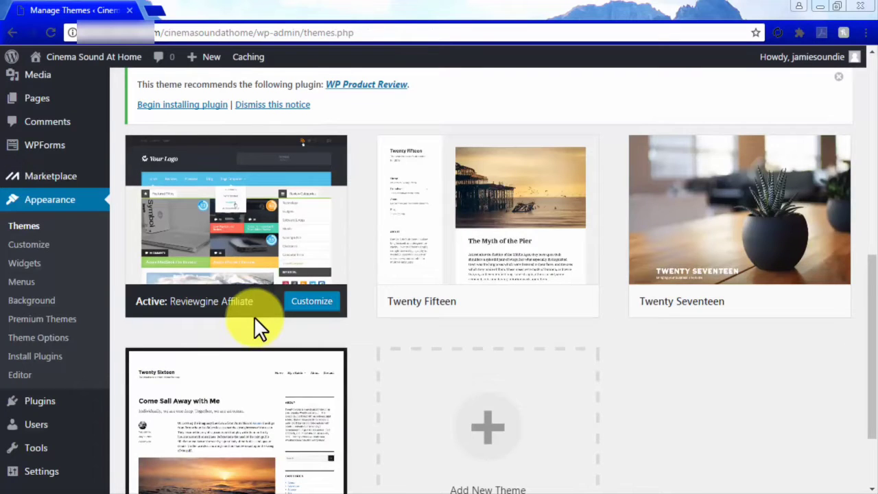
{"action": "left_click", "coordinate": [300, 302]}
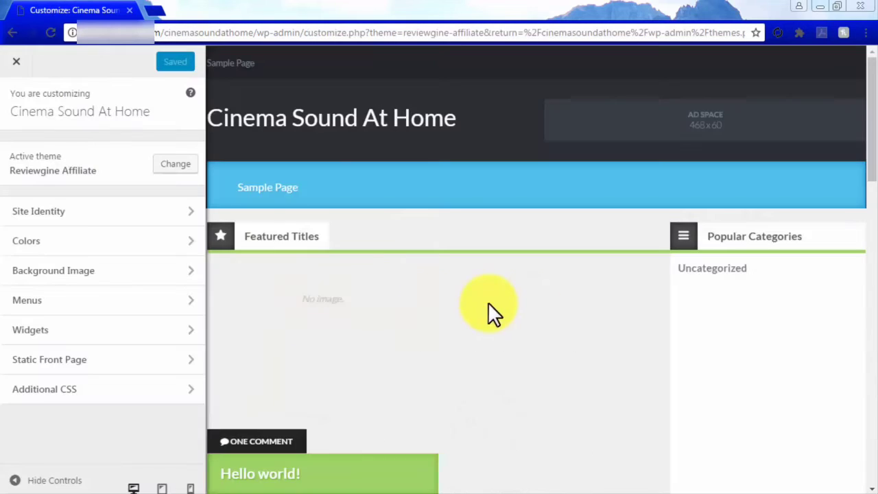
{"action": "scroll", "coordinate": [546, 301], "scroll_direction": "down", "scroll_amount": 3}
{"action": "scroll", "coordinate": [547, 300], "scroll_direction": "down", "scroll_amount": 7}
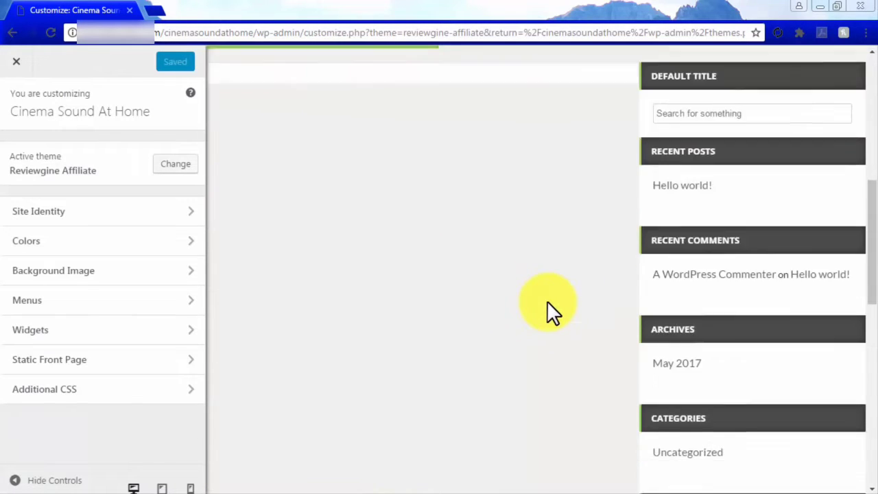
{"action": "scroll", "coordinate": [547, 301], "scroll_direction": "up", "scroll_amount": 10}
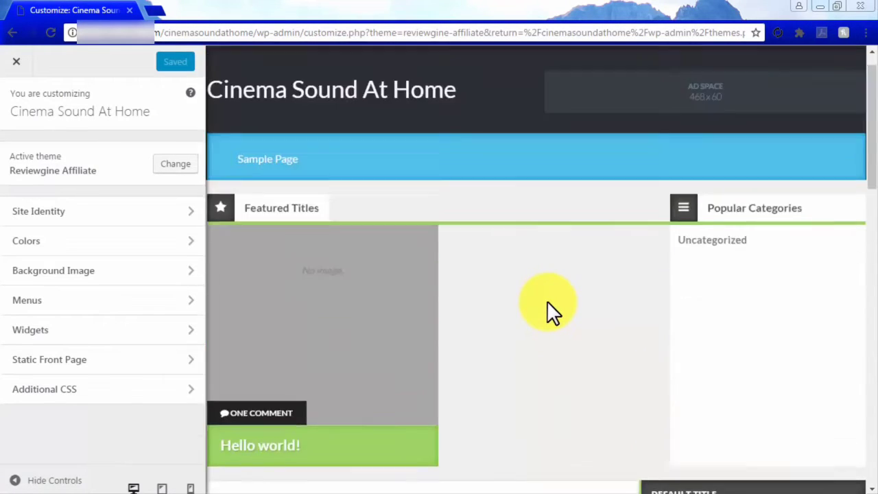
{"action": "left_click", "coordinate": [15, 61]}
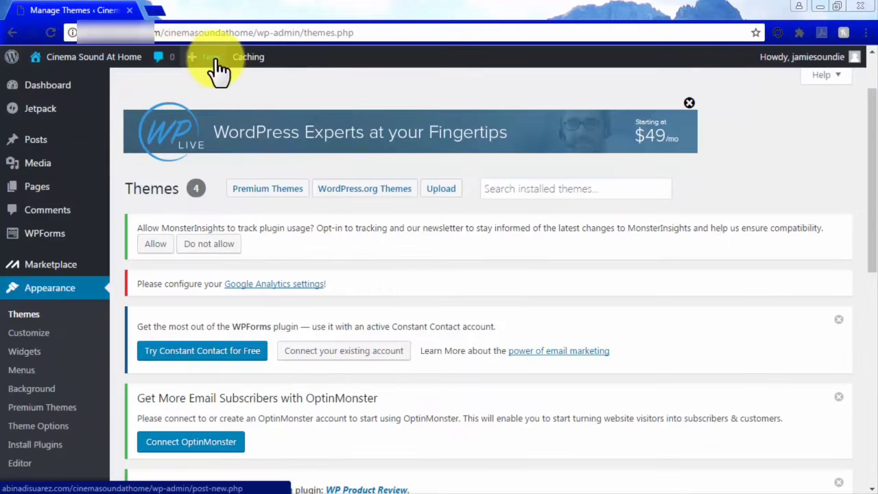
- Create a new page titled 'Dolby TruHD Review' and paste the intro sentence into its body
{"action": "left_click", "coordinate": [31, 190]}
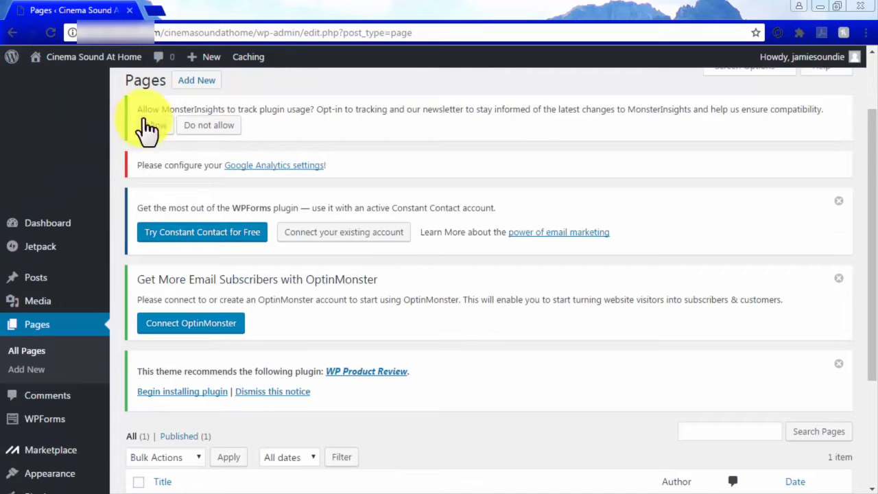
{"action": "left_click", "coordinate": [197, 81]}
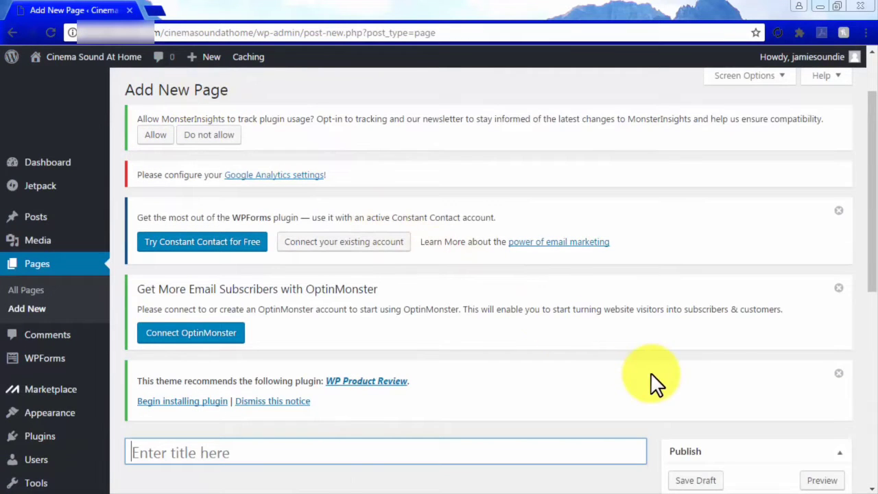
{"action": "scroll", "coordinate": [650, 372], "scroll_direction": "down", "scroll_amount": 2}
{"action": "scroll", "coordinate": [651, 374], "scroll_direction": "down", "scroll_amount": 2}
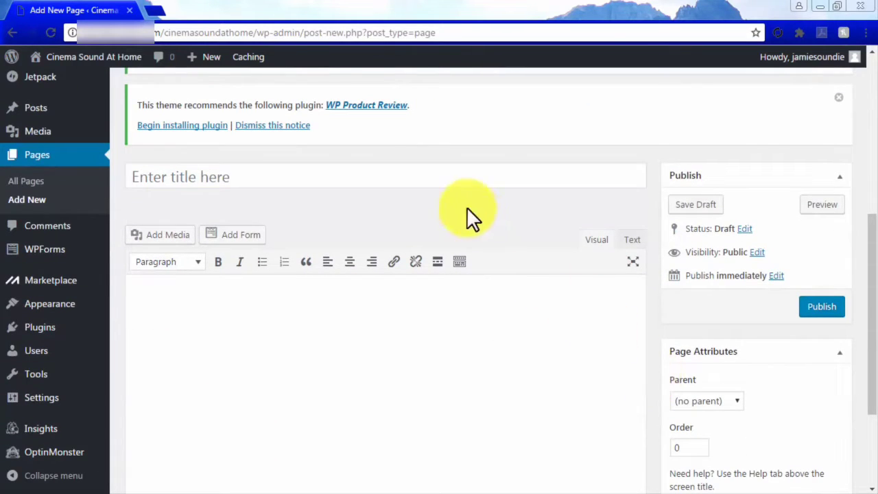
{"action": "left_click", "coordinate": [446, 180]}
{"action": "type", "text": "Dolby TruHD Review"}
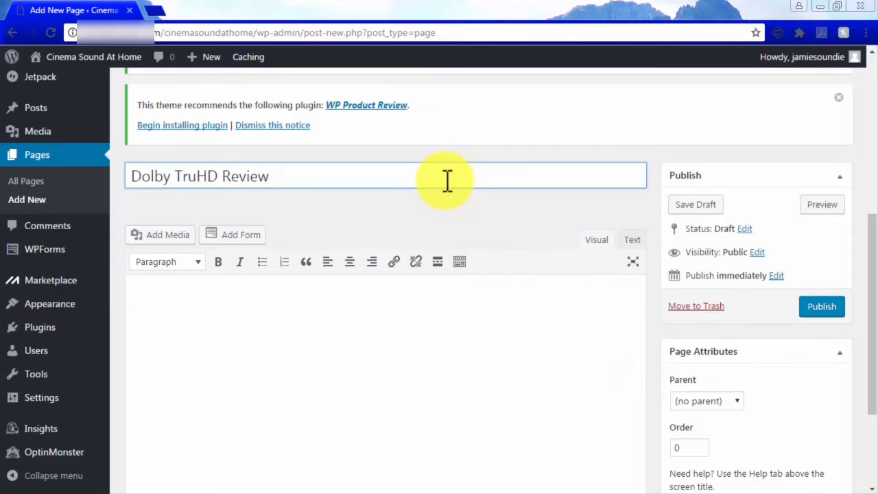
{"action": "scroll", "coordinate": [434, 309], "scroll_direction": "down", "scroll_amount": 1}
{"action": "left_click", "coordinate": [434, 308]}
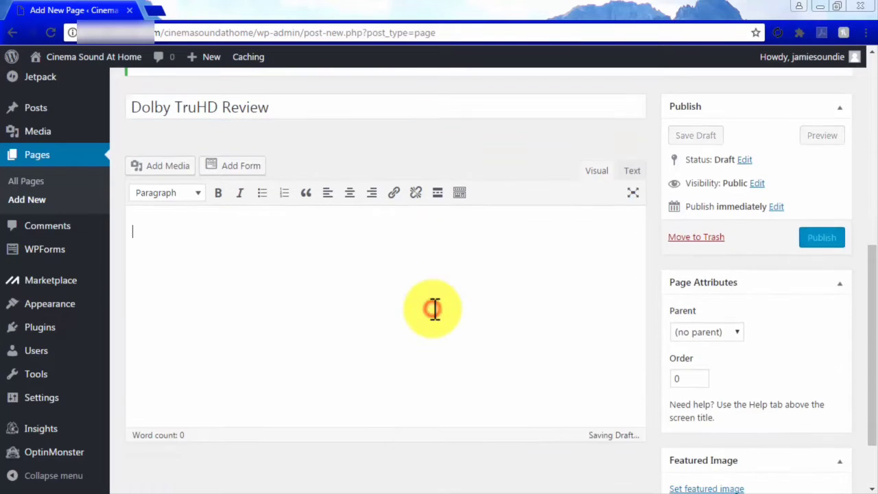
{"action": "type", "text": "Here is a rundown of what we could find about the newst tech in the world of home cinema audio!"}
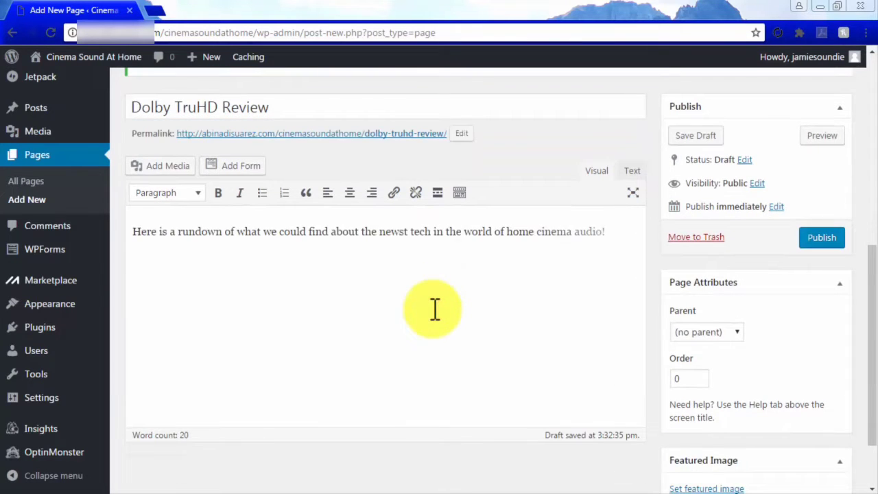
- Set the Dolby image from the Media Library as the page's featured image
{"action": "left_click", "coordinate": [180, 172]}
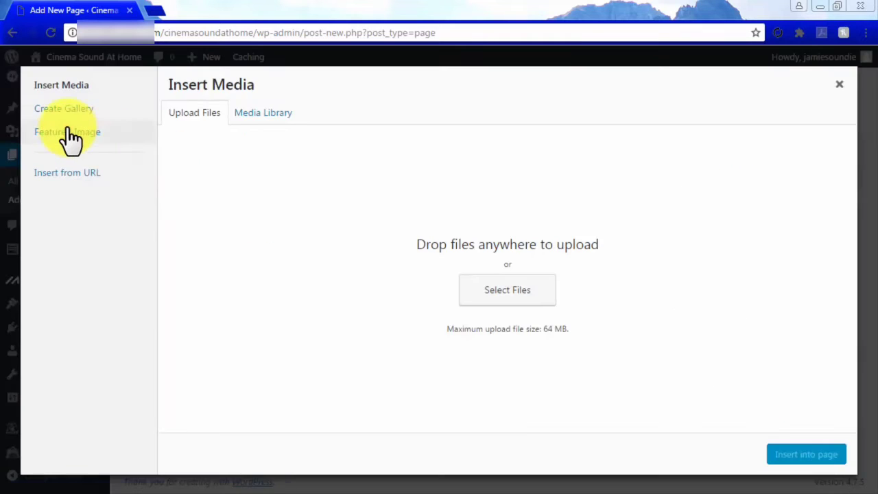
{"action": "left_click", "coordinate": [68, 132]}
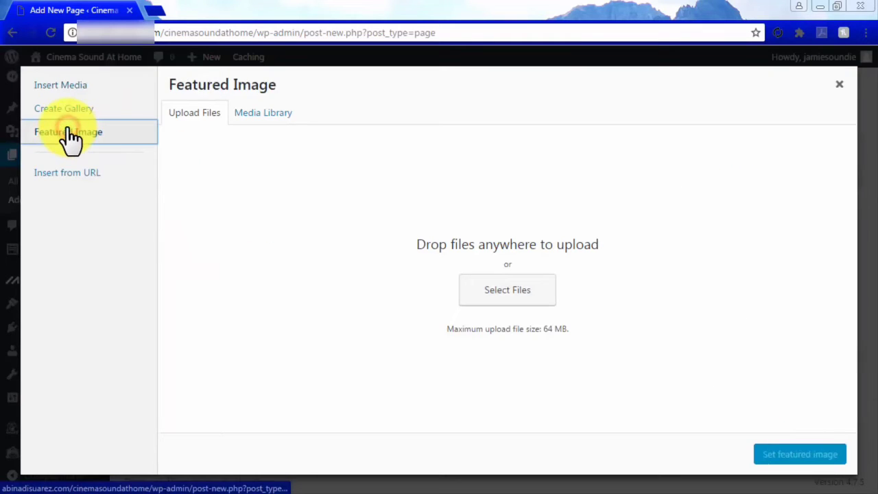
{"action": "left_click", "coordinate": [480, 292]}
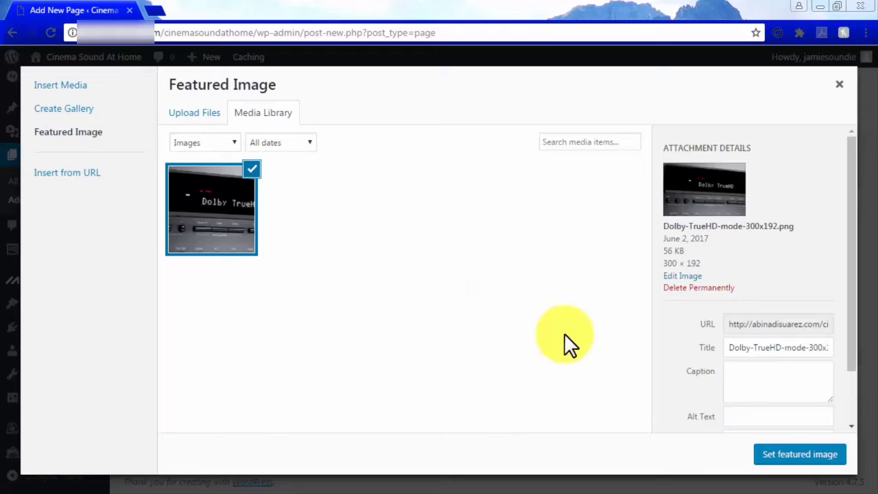
{"action": "left_click", "coordinate": [802, 457]}
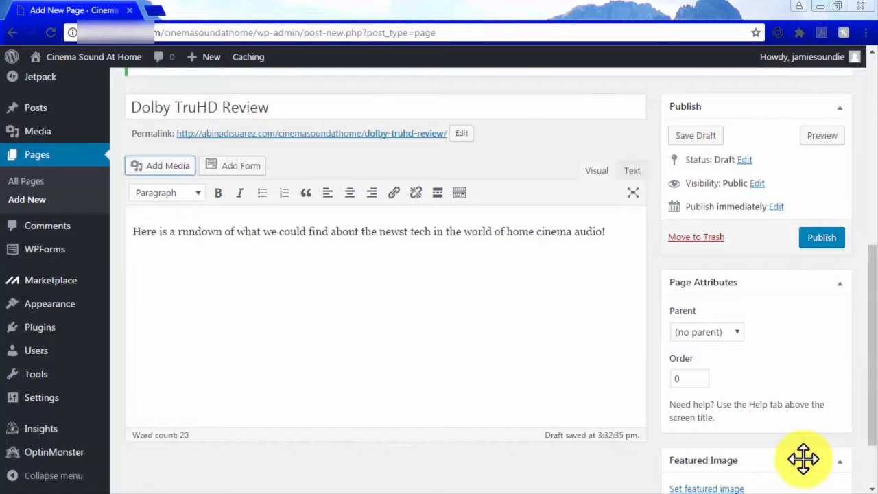
- Publish the 'Dolby TrueHD Review' page
{"action": "scroll", "coordinate": [803, 459], "scroll_direction": "down", "scroll_amount": 1}
{"action": "scroll", "coordinate": [803, 459], "scroll_direction": "down", "scroll_amount": 1}
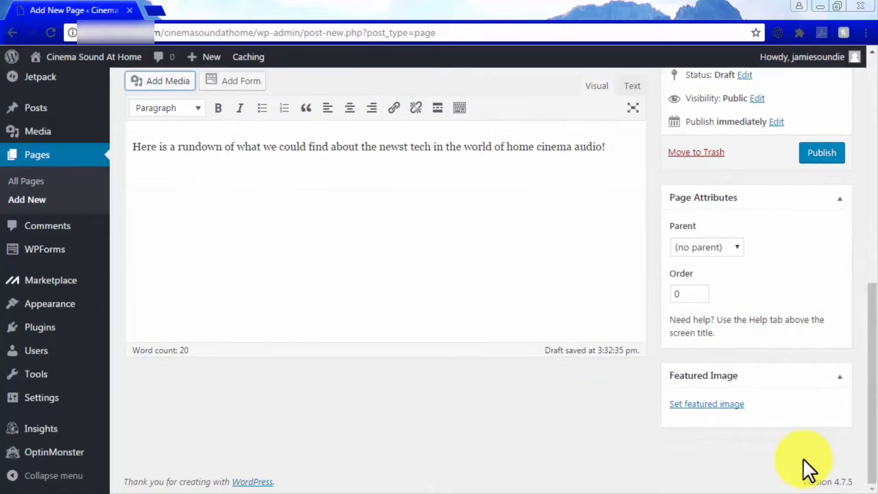
{"action": "scroll", "coordinate": [805, 463], "scroll_direction": "up", "scroll_amount": 3}
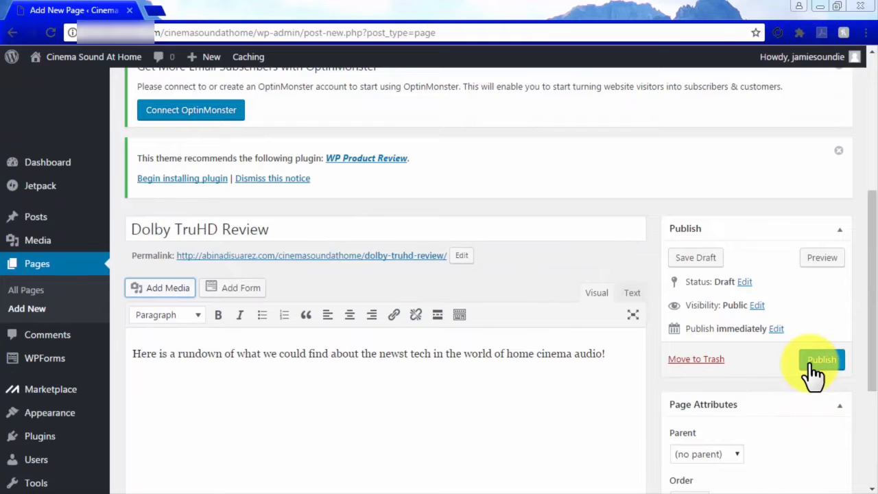
{"action": "left_click", "coordinate": [816, 364]}
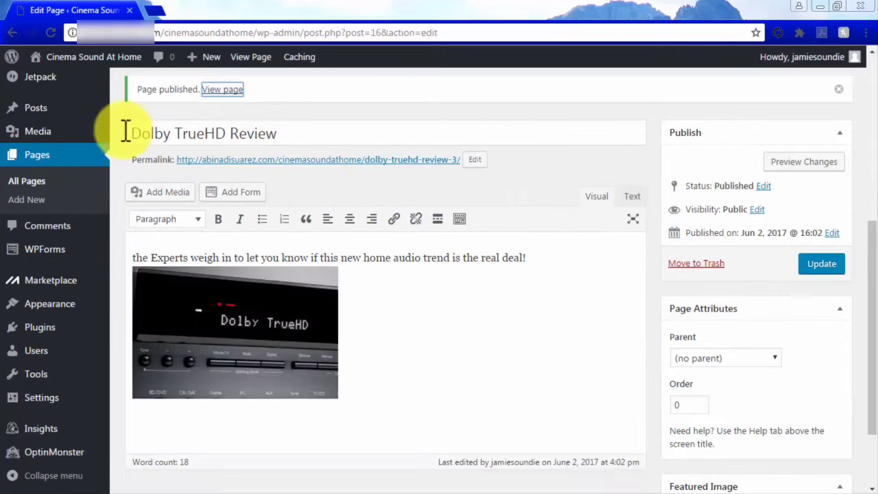
{"action": "mouse_move", "coordinate": [38, 113]}
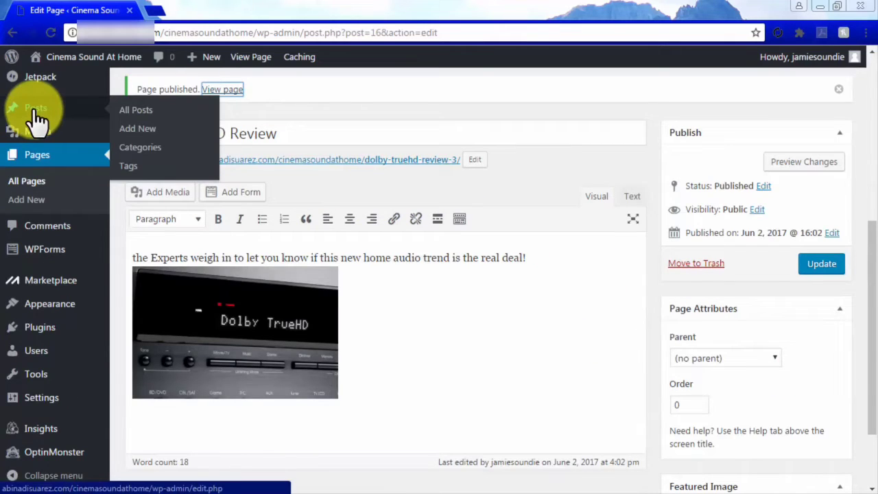
- Start a new post titled 'What Makes TrueHD unique?'
{"action": "left_click", "coordinate": [136, 130]}
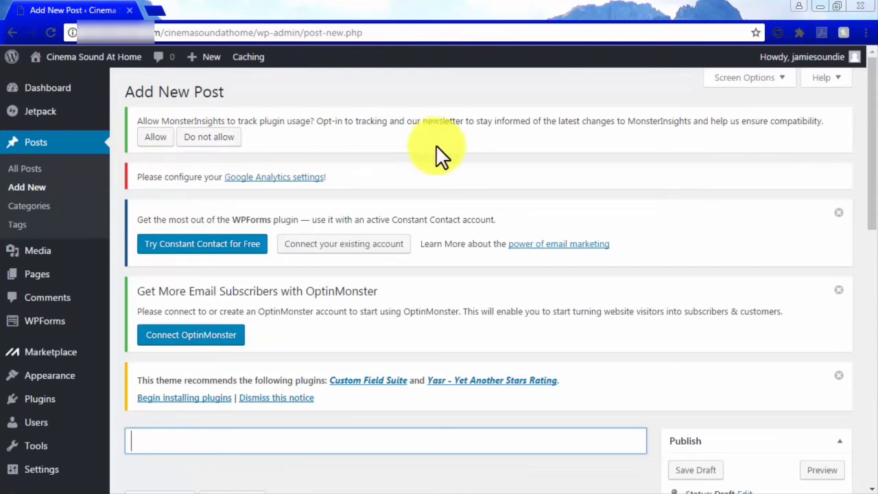
{"action": "scroll", "coordinate": [661, 147], "scroll_direction": "down", "scroll_amount": 4}
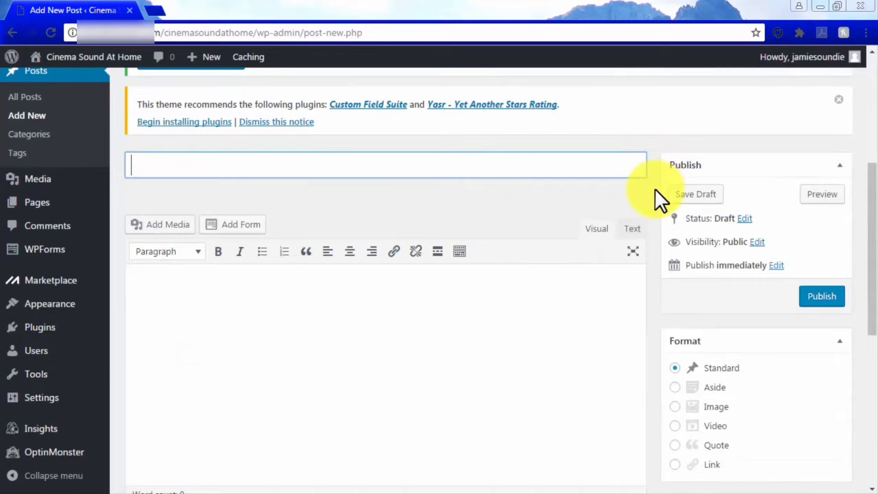
{"action": "type", "text": "What Makes TrueHD unique?"}
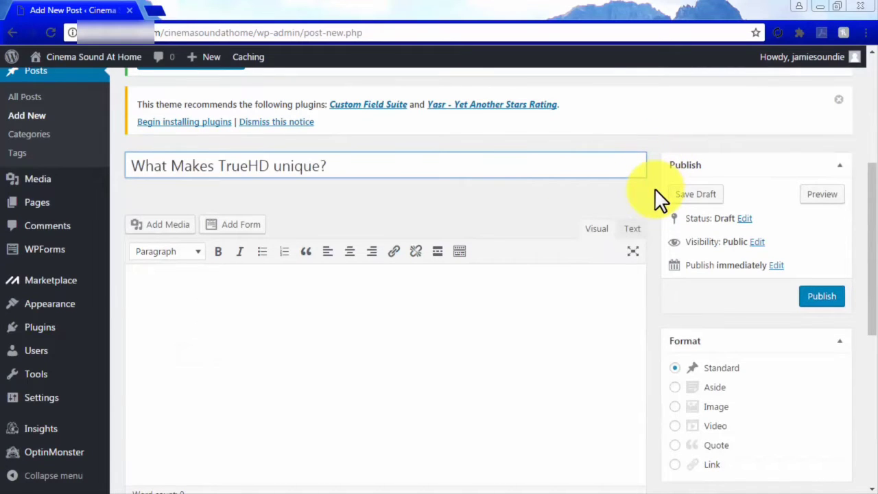
- Add the tag 'surround sound' to the post
{"action": "scroll", "coordinate": [654, 188], "scroll_direction": "down", "scroll_amount": 1}
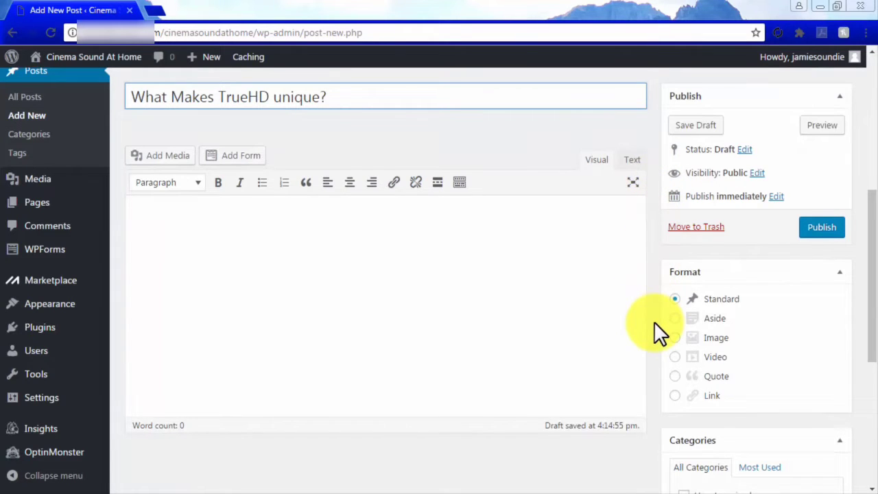
{"action": "scroll", "coordinate": [653, 322], "scroll_direction": "down", "scroll_amount": 1}
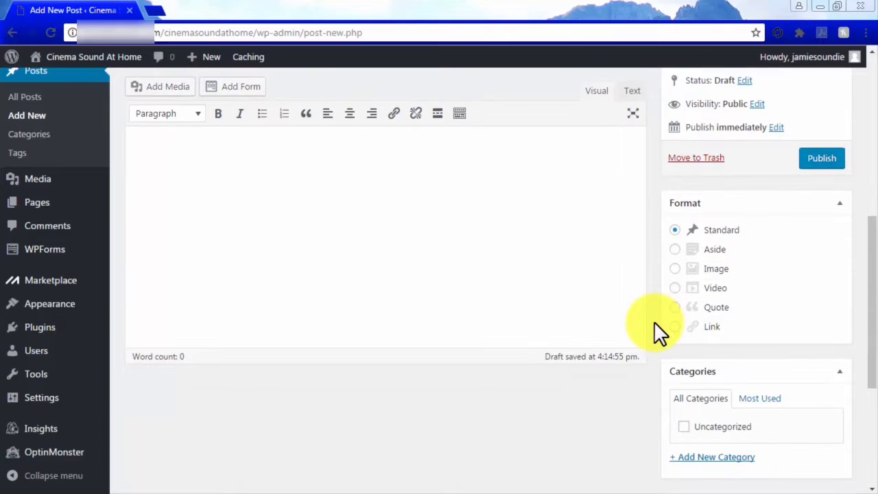
{"action": "scroll", "coordinate": [653, 332], "scroll_direction": "down", "scroll_amount": 1}
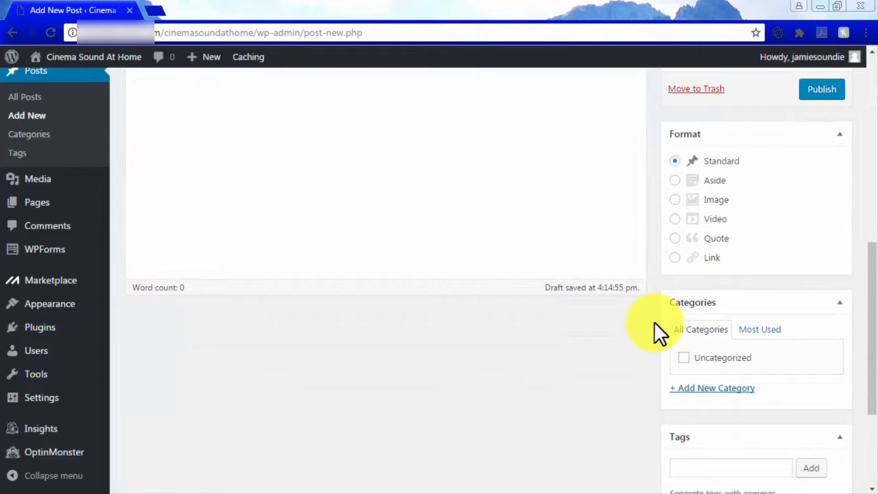
{"action": "scroll", "coordinate": [653, 322], "scroll_direction": "down", "scroll_amount": 3}
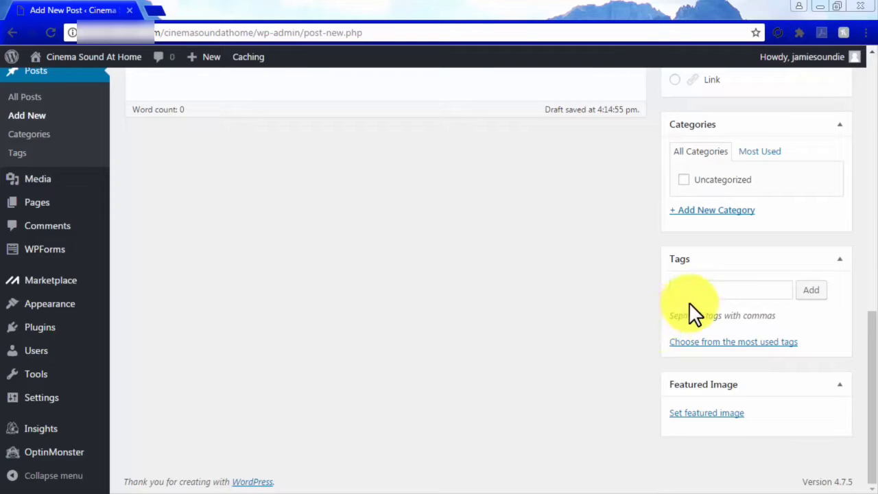
{"action": "left_click", "coordinate": [709, 292]}
{"action": "type", "text": "surround sound"}
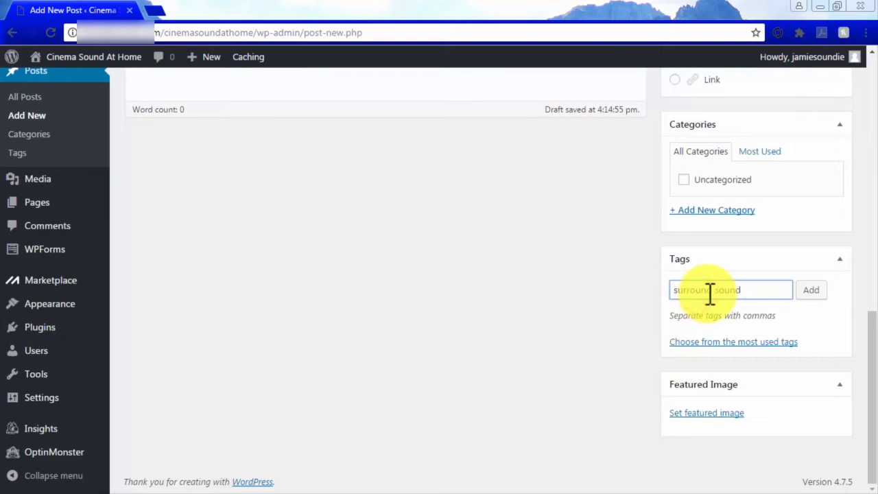
{"action": "left_click", "coordinate": [806, 292]}
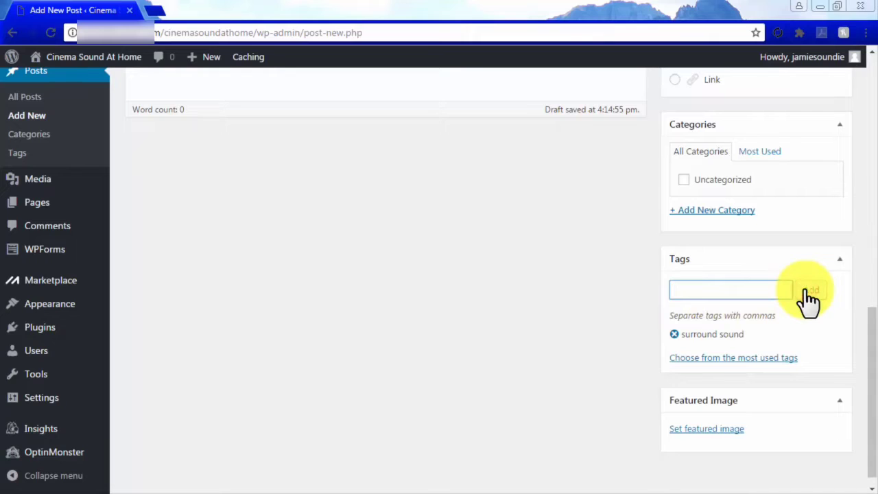
{"action": "scroll", "coordinate": [806, 291], "scroll_direction": "up", "scroll_amount": 5}
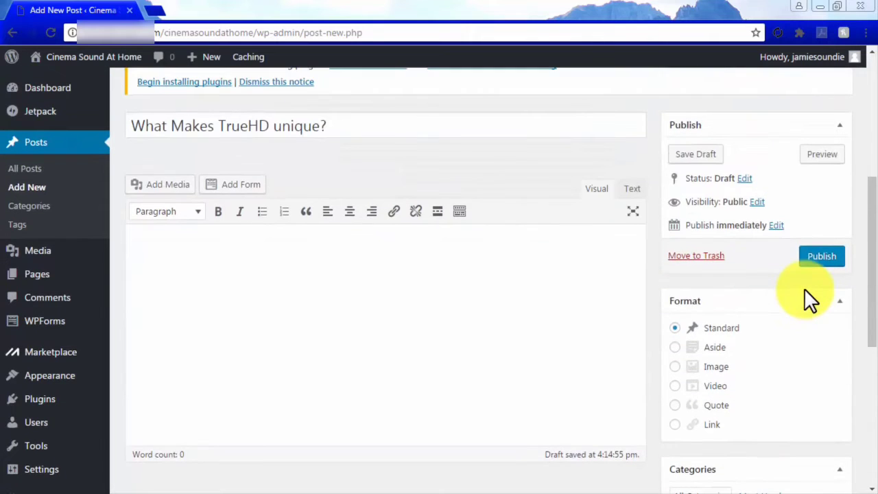
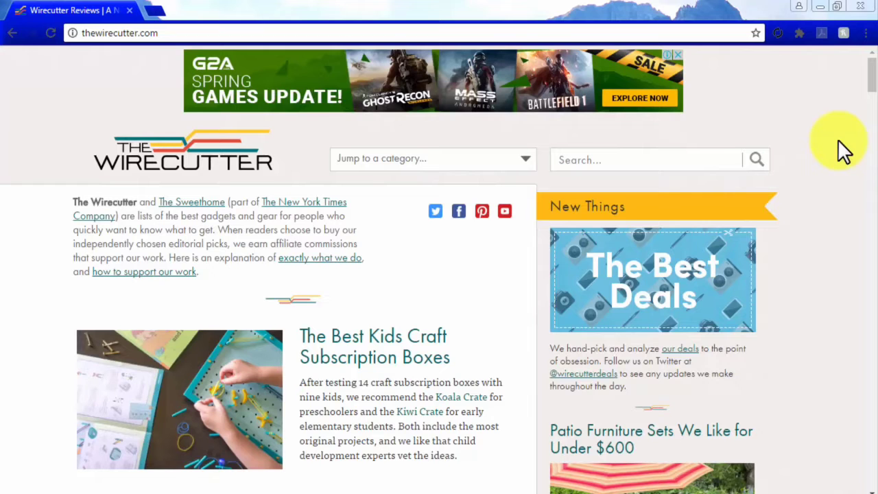
- Open and read through The Wirecutter's Best Wi-Fi Hotspot review
{"action": "scroll", "coordinate": [838, 140], "scroll_direction": "down", "scroll_amount": 4}
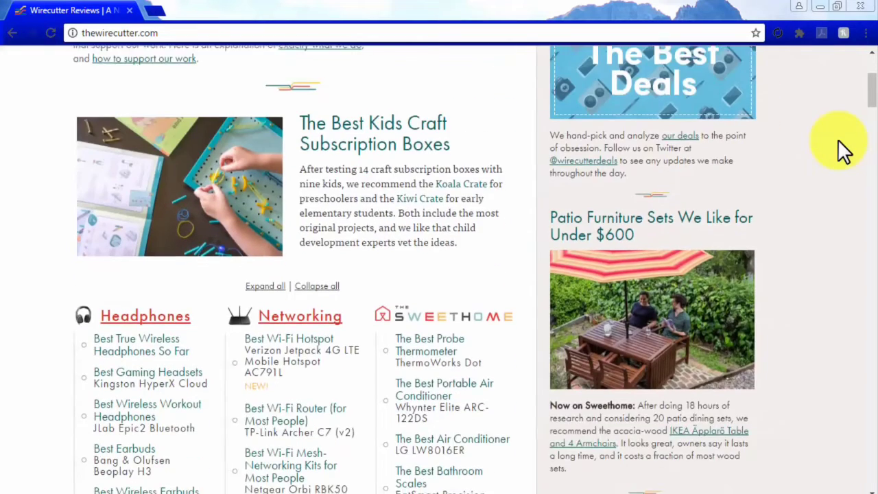
{"action": "scroll", "coordinate": [838, 139], "scroll_direction": "down", "scroll_amount": 1}
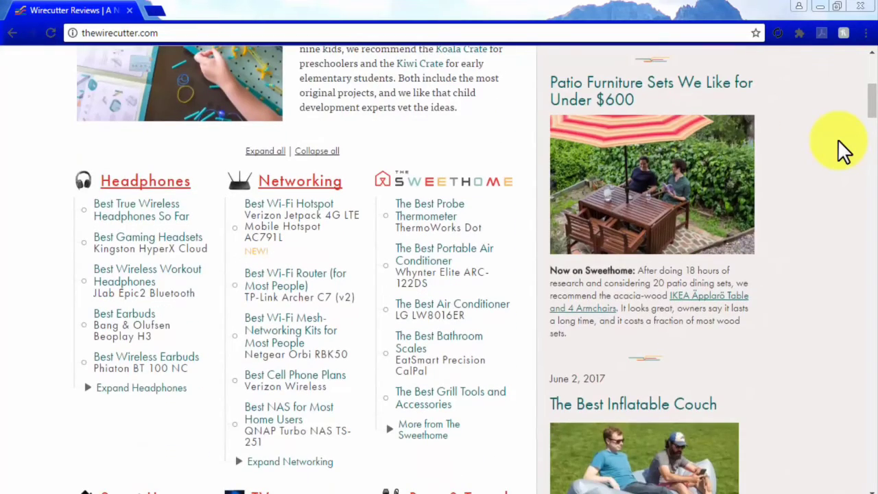
{"action": "left_click", "coordinate": [305, 203]}
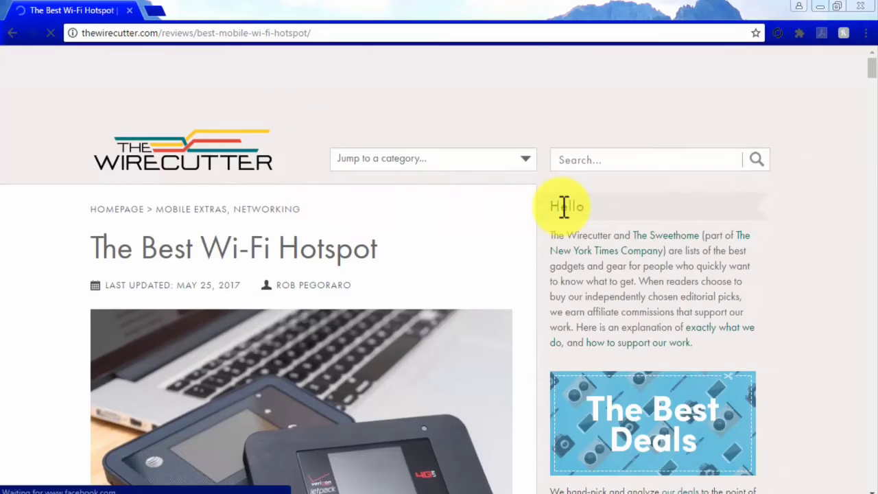
{"action": "scroll", "coordinate": [563, 209], "scroll_direction": "down", "scroll_amount": 2}
{"action": "scroll", "coordinate": [563, 209], "scroll_direction": "down", "scroll_amount": 6}
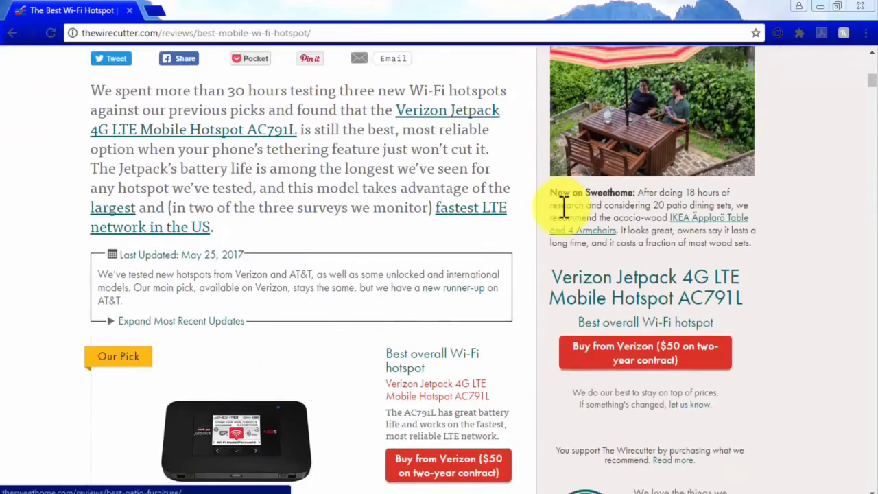
{"action": "scroll", "coordinate": [563, 209], "scroll_direction": "down", "scroll_amount": 4}
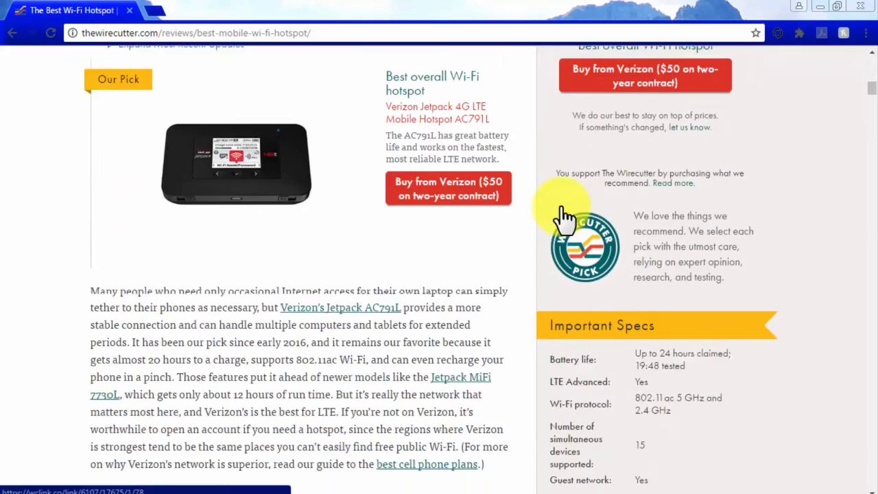
{"action": "scroll", "coordinate": [560, 205], "scroll_direction": "down", "scroll_amount": 1}
{"action": "scroll", "coordinate": [560, 206], "scroll_direction": "down", "scroll_amount": 2}
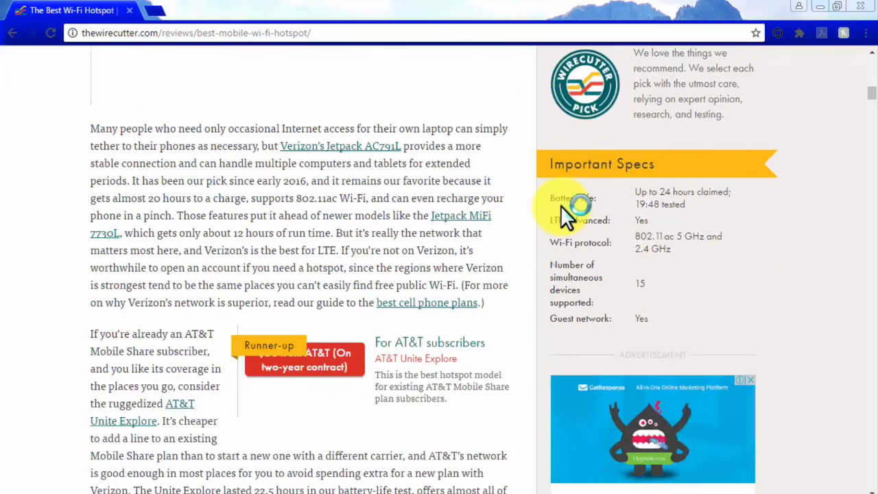
{"action": "scroll", "coordinate": [560, 205], "scroll_direction": "down", "scroll_amount": 1}
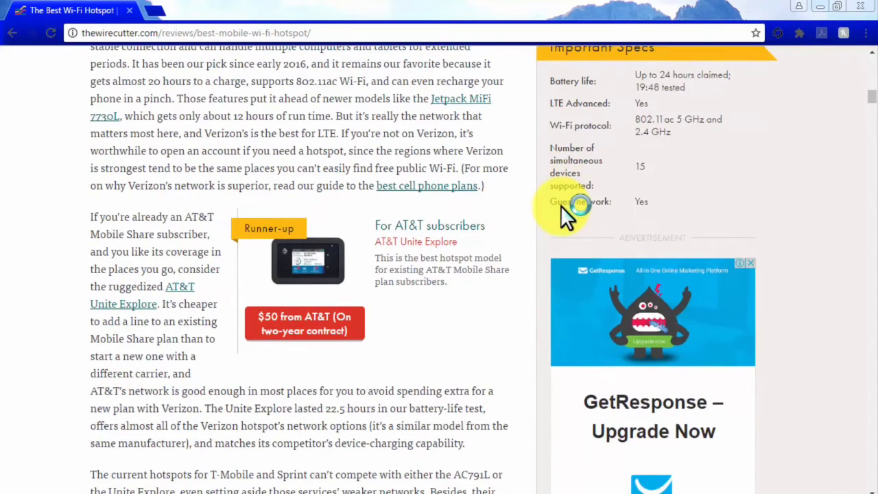
{"action": "scroll", "coordinate": [564, 205], "scroll_direction": "down", "scroll_amount": 2}
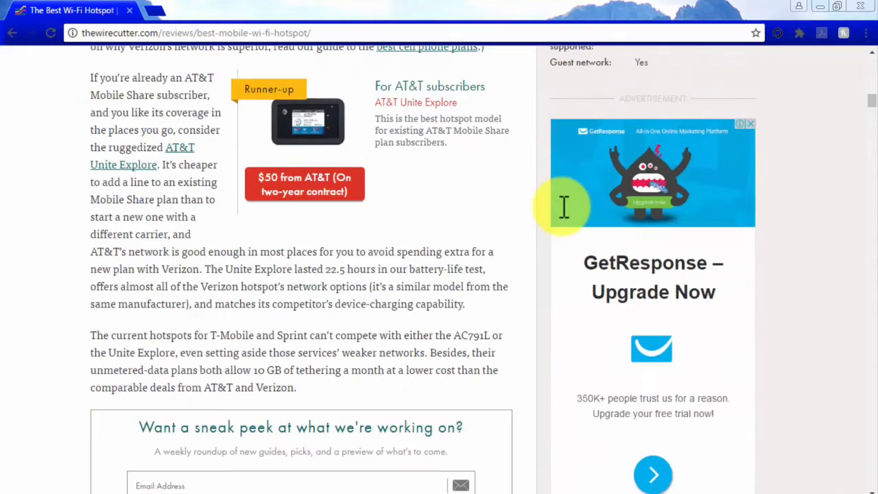
{"action": "scroll", "coordinate": [564, 206], "scroll_direction": "down", "scroll_amount": 1}
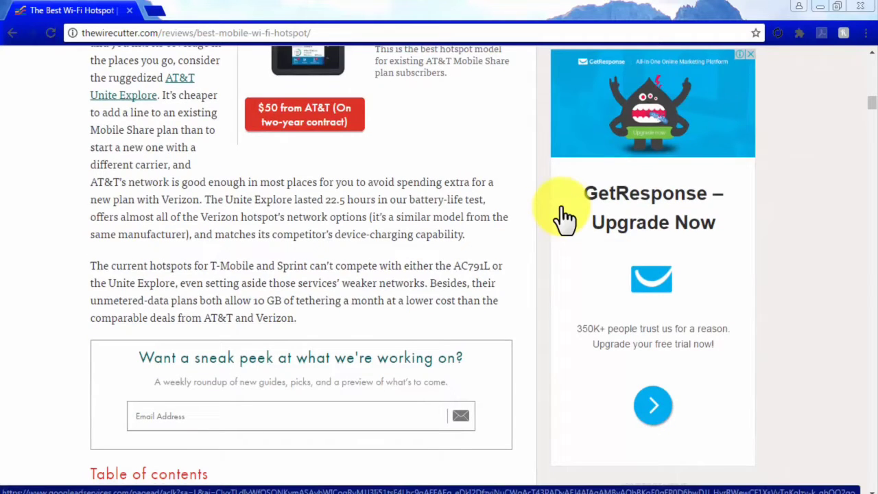
{"action": "scroll", "coordinate": [564, 214], "scroll_direction": "up", "scroll_amount": 10}
{"action": "scroll", "coordinate": [563, 206], "scroll_direction": "up", "scroll_amount": 9}
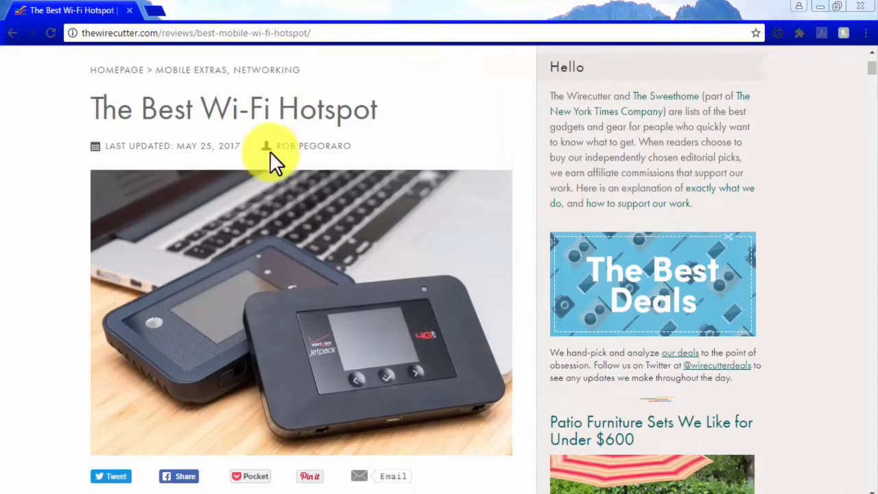
- Return to The Wirecutter homepage and read the Best Wireless Workout Headphones review
{"action": "left_click", "coordinate": [131, 72]}
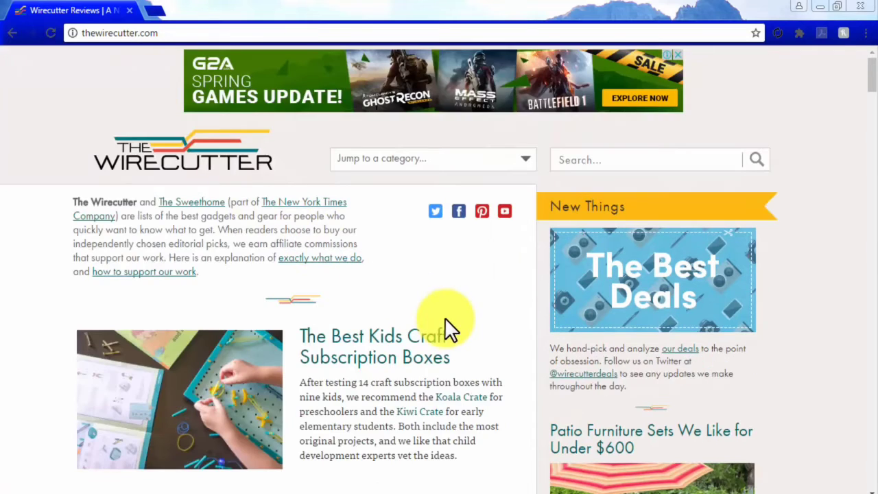
{"action": "scroll", "coordinate": [445, 317], "scroll_direction": "down", "scroll_amount": 6}
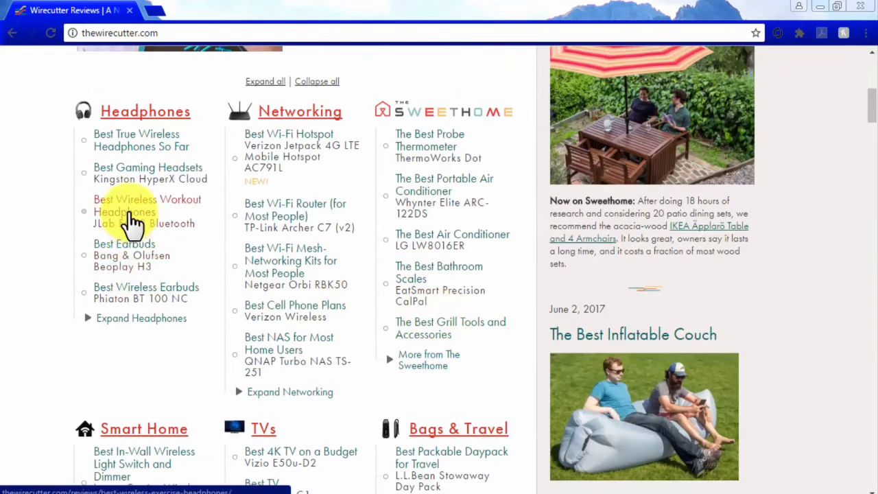
{"action": "left_click", "coordinate": [132, 213]}
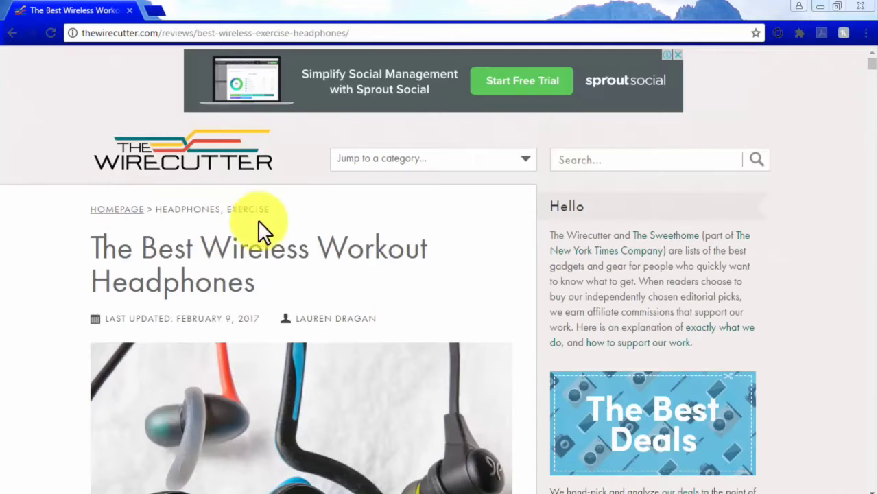
{"action": "scroll", "coordinate": [528, 220], "scroll_direction": "down", "scroll_amount": 2}
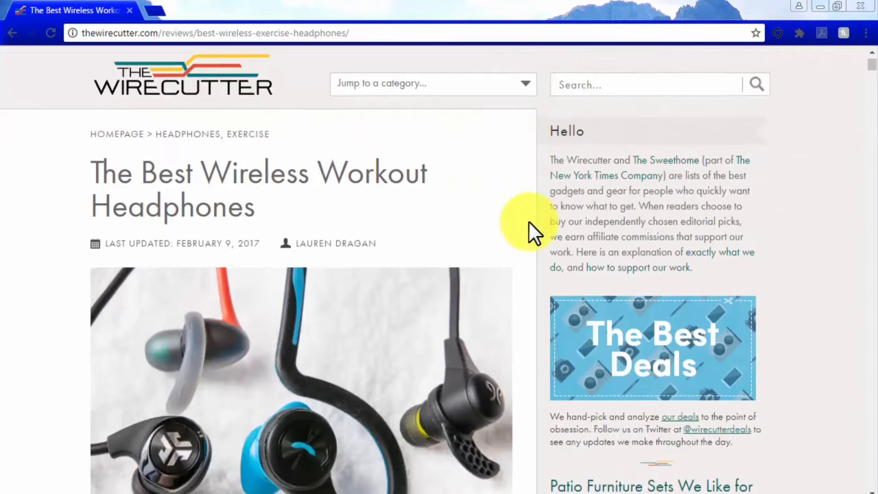
{"action": "scroll", "coordinate": [529, 223], "scroll_direction": "down", "scroll_amount": 5}
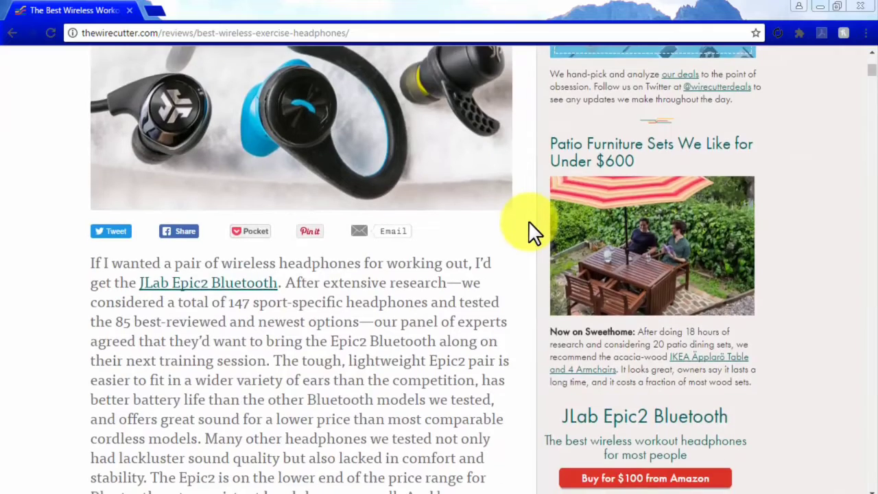
{"action": "scroll", "coordinate": [529, 223], "scroll_direction": "down", "scroll_amount": 7}
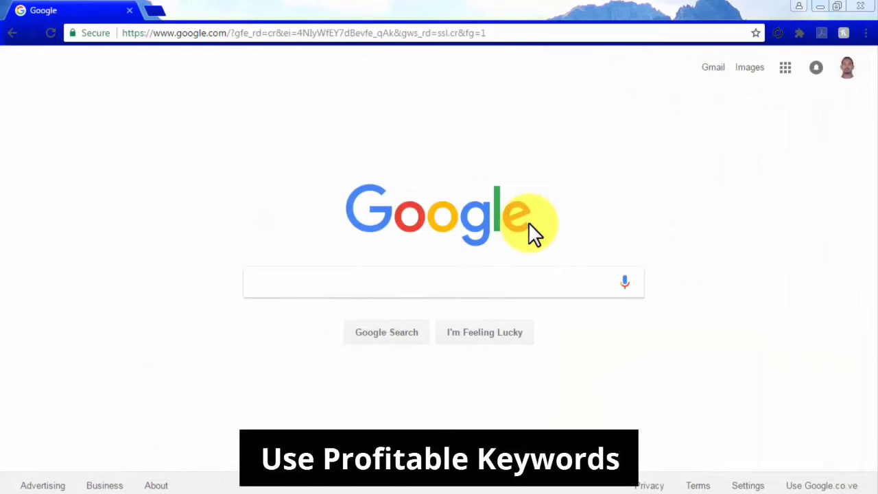
- Search Google for 'best gaming headphone' and open The Wirecutter's Best Gaming Headsets review
{"action": "left_click", "coordinate": [555, 277]}
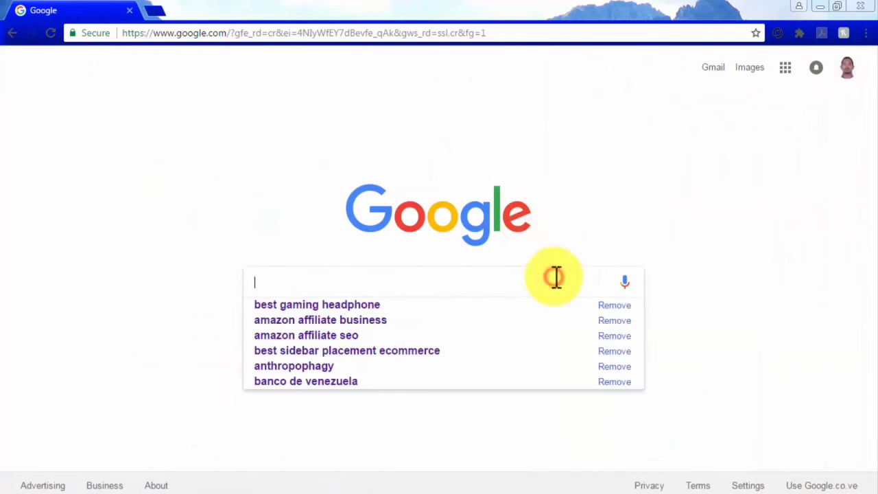
{"action": "type", "text": "best gaming "}
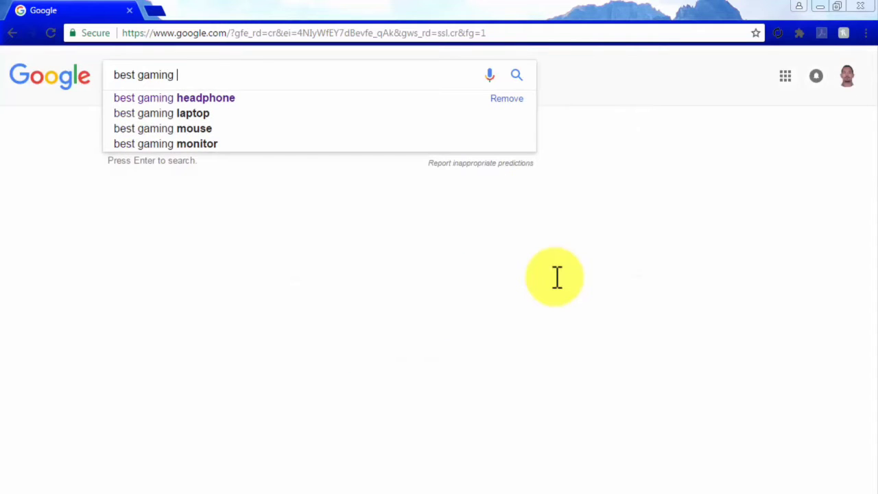
{"action": "type", "text": "headphones"}
{"action": "key", "text": "BackSpace"}
{"action": "scroll", "coordinate": [555, 277], "scroll_direction": "down", "scroll_amount": 1}
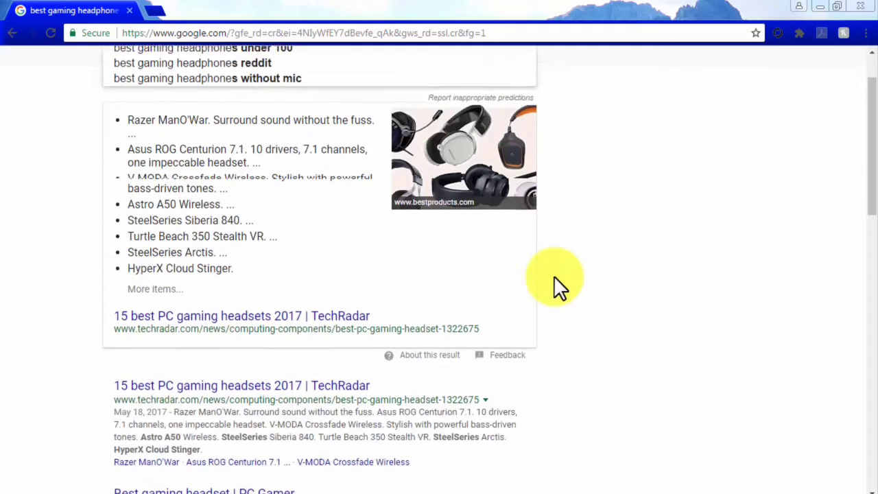
{"action": "scroll", "coordinate": [555, 277], "scroll_direction": "down", "scroll_amount": 2}
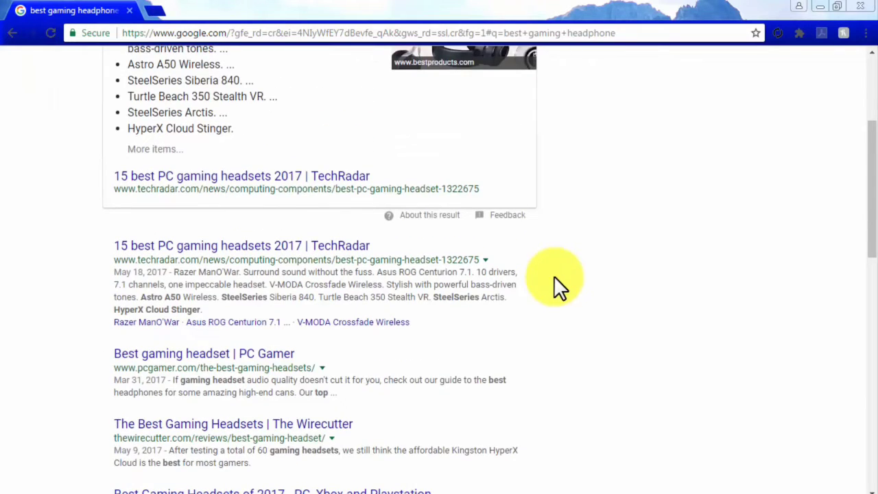
{"action": "scroll", "coordinate": [554, 277], "scroll_direction": "down", "scroll_amount": 2}
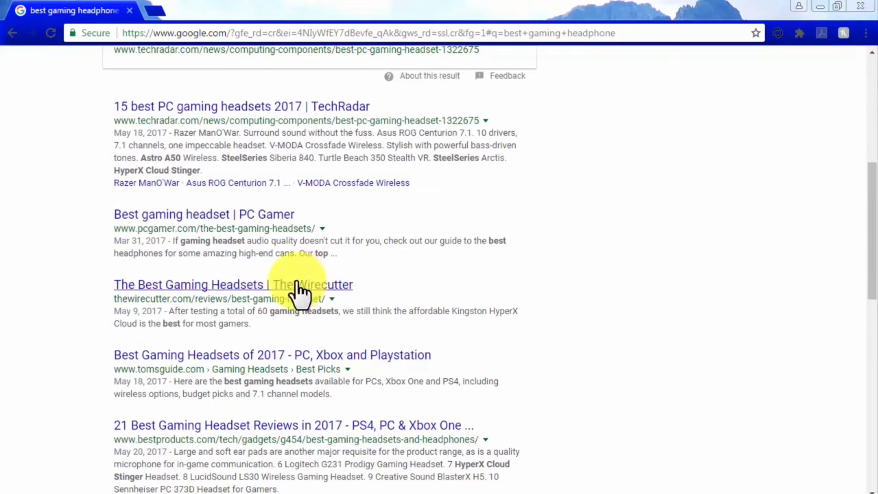
{"action": "left_click", "coordinate": [299, 287]}
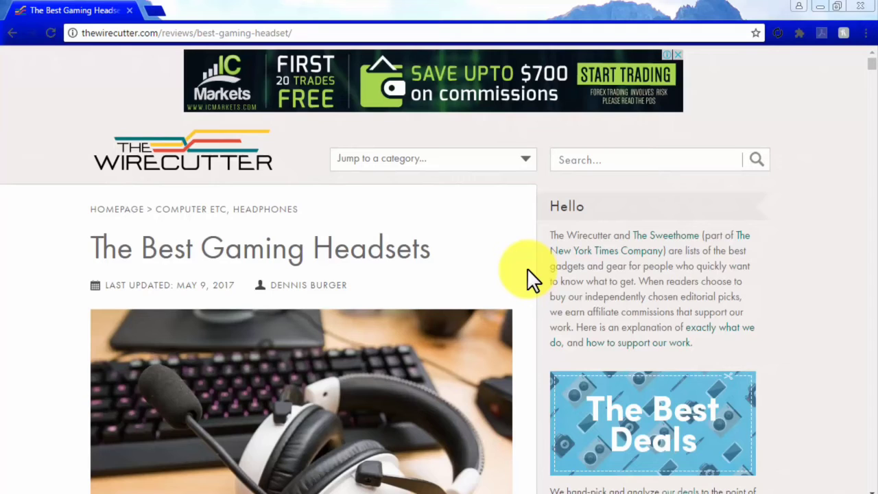
- Follow the budget pick's Kingston HyperX Cloud Stinger link through to Amazon
{"action": "scroll", "coordinate": [530, 285], "scroll_direction": "down", "scroll_amount": 3}
{"action": "scroll", "coordinate": [530, 285], "scroll_direction": "down", "scroll_amount": 3}
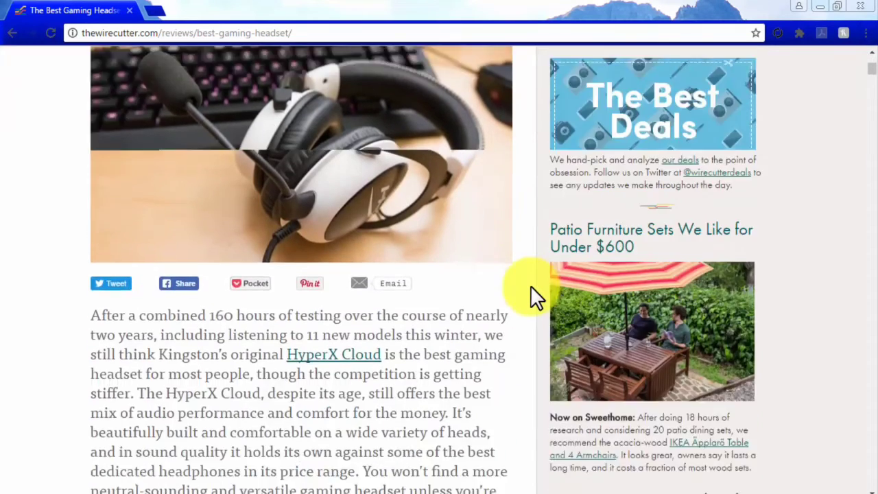
{"action": "scroll", "coordinate": [530, 286], "scroll_direction": "down", "scroll_amount": 3}
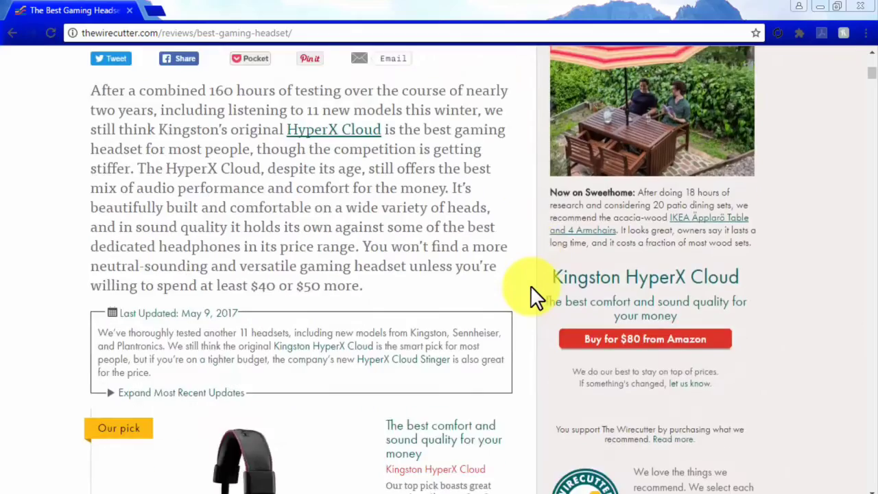
{"action": "scroll", "coordinate": [530, 285], "scroll_direction": "down", "scroll_amount": 2}
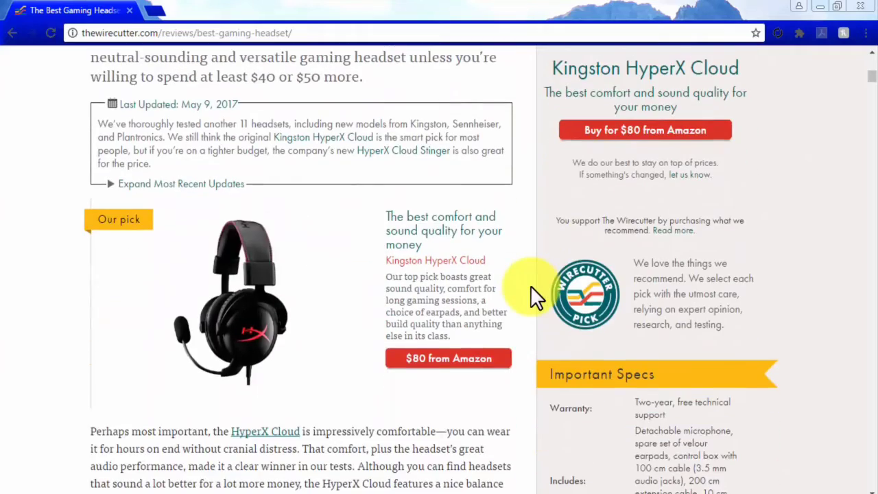
{"action": "scroll", "coordinate": [530, 285], "scroll_direction": "down", "scroll_amount": 2}
{"action": "scroll", "coordinate": [530, 285], "scroll_direction": "down", "scroll_amount": 5}
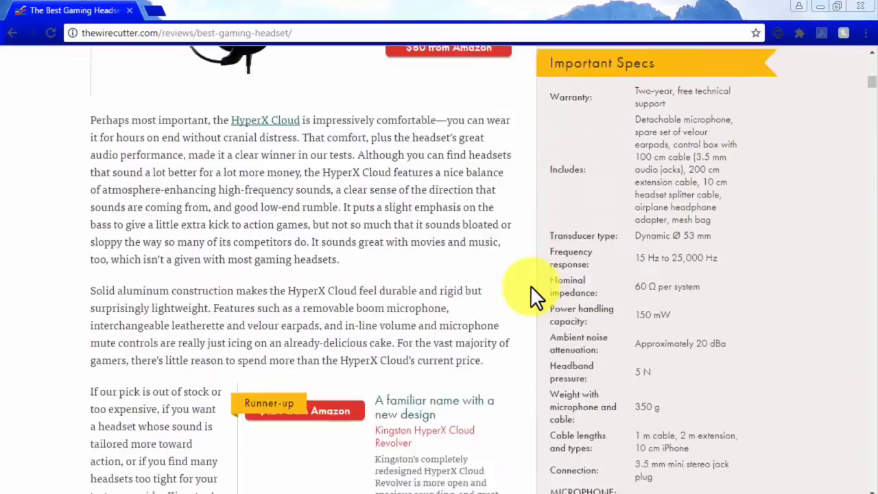
{"action": "scroll", "coordinate": [531, 288], "scroll_direction": "down", "scroll_amount": 3}
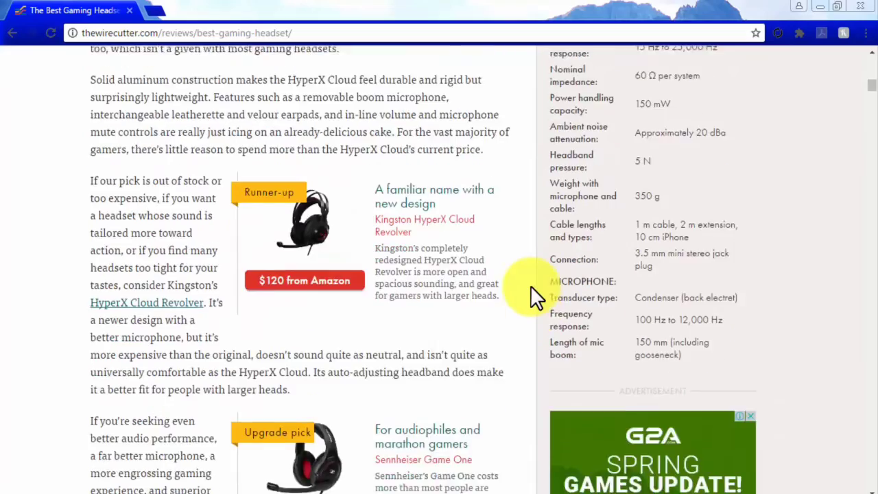
{"action": "scroll", "coordinate": [531, 288], "scroll_direction": "down", "scroll_amount": 8}
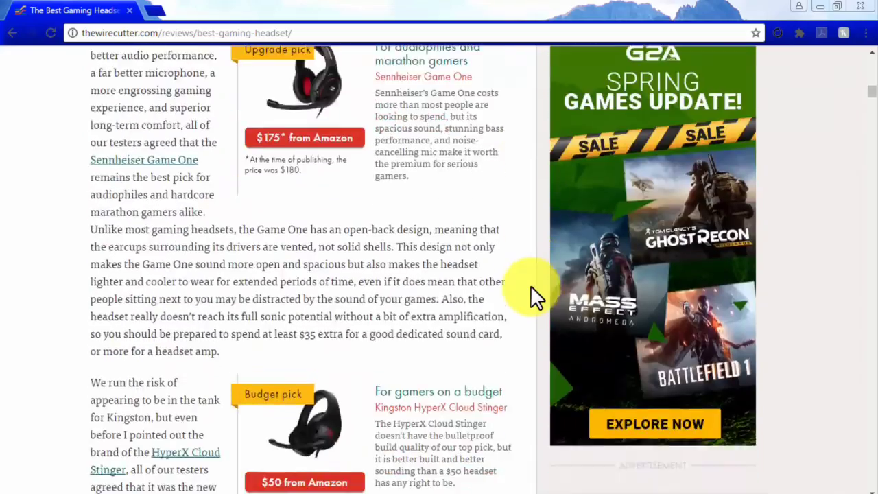
{"action": "scroll", "coordinate": [531, 288], "scroll_direction": "down", "scroll_amount": 4}
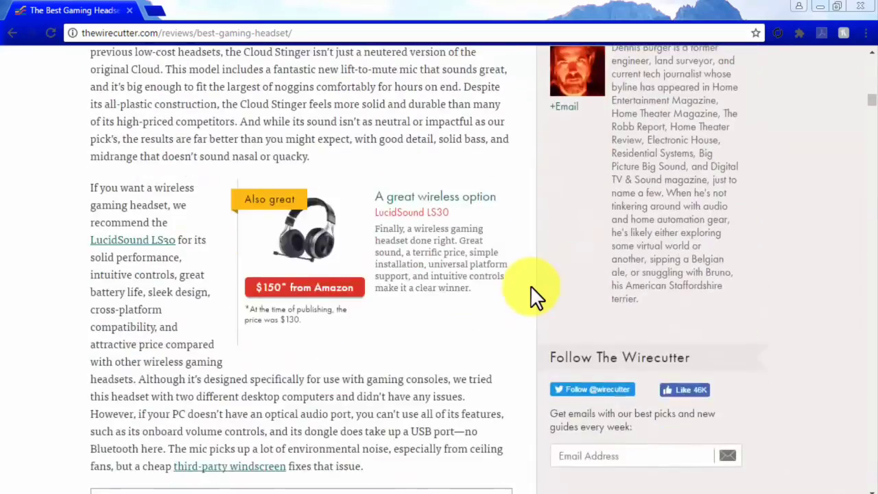
{"action": "scroll", "coordinate": [531, 288], "scroll_direction": "up", "scroll_amount": 3}
{"action": "scroll", "coordinate": [531, 288], "scroll_direction": "up", "scroll_amount": 2}
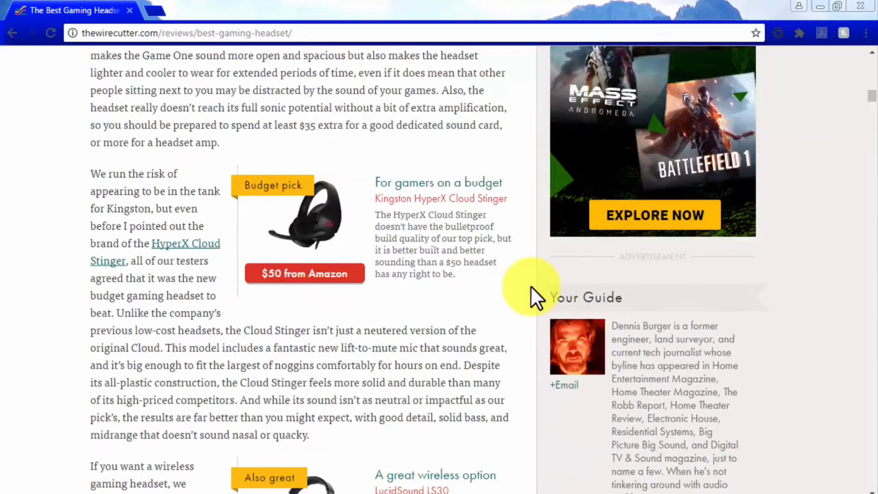
{"action": "left_click", "coordinate": [444, 187]}
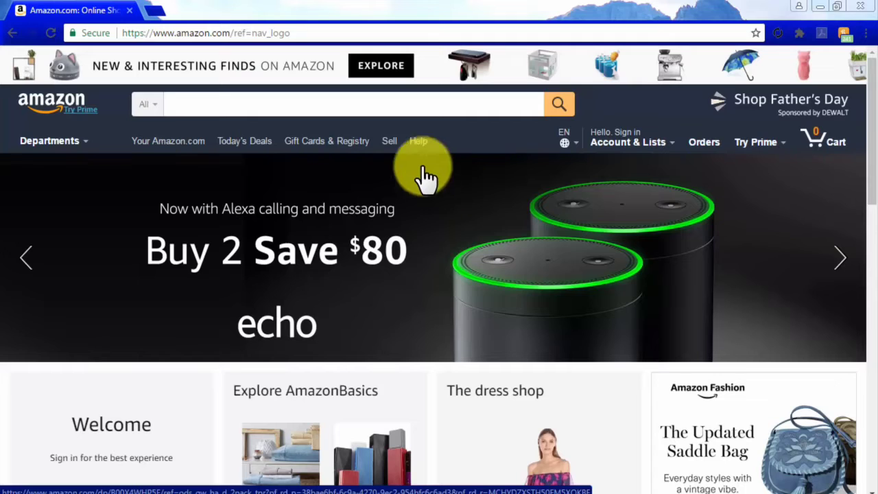
- Enter 'best 7.1 receiver' in Amazon's search box, then trim the end of the phrase
{"action": "left_click", "coordinate": [336, 107]}
{"action": "type", "text": "best 7.1 "}
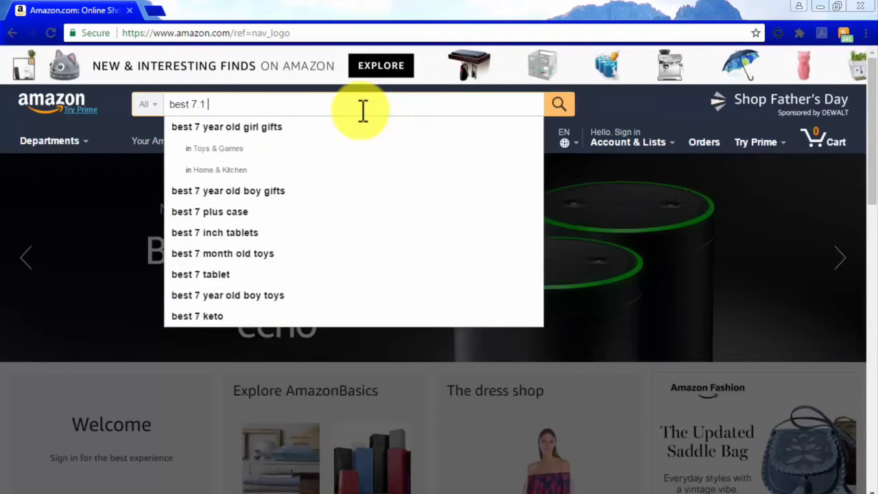
{"action": "type", "text": "receive"}
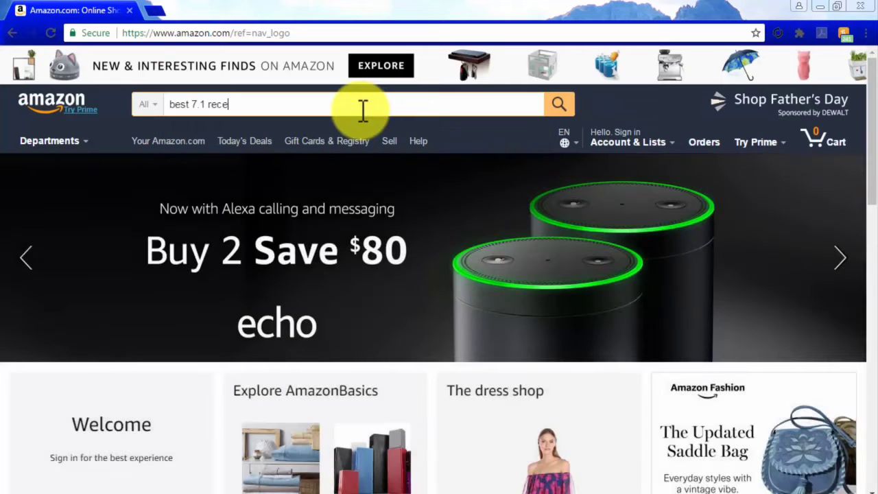
{"action": "type", "text": "r"}
{"action": "key", "text": "BackSpace"}
{"action": "key", "text": "BackSpace"}
{"action": "key", "text": "BackSpace"}
{"action": "key", "text": "BackSpace"}
{"action": "key", "text": "BackSpace"}
{"action": "key", "text": "BackSpace"}
{"action": "key", "text": "BackSpace"}
{"action": "key", "text": "BackSpace"}
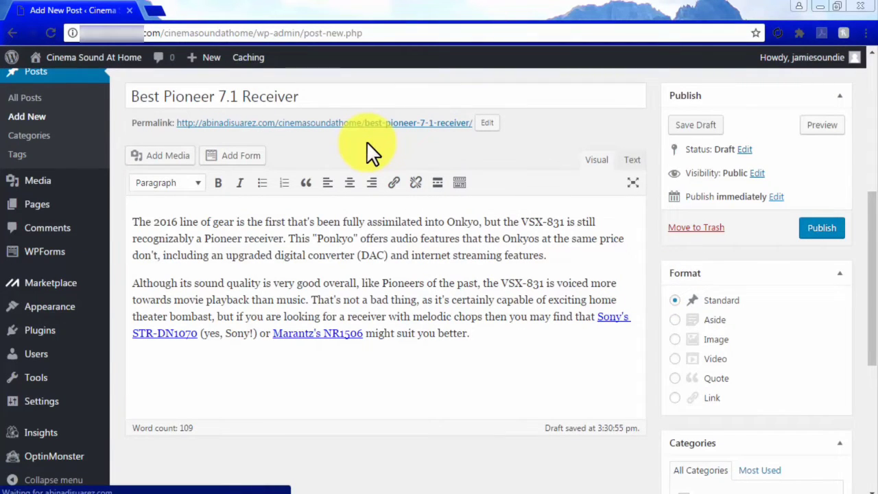
- Add 'best 7.1 receiver' as a tag in the post's Tags box
{"action": "left_click", "coordinate": [480, 103]}
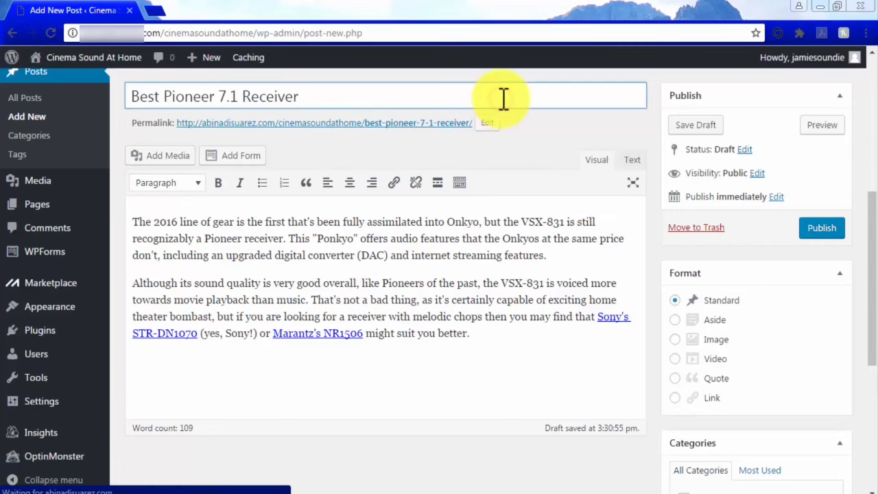
{"action": "left_click", "coordinate": [554, 335]}
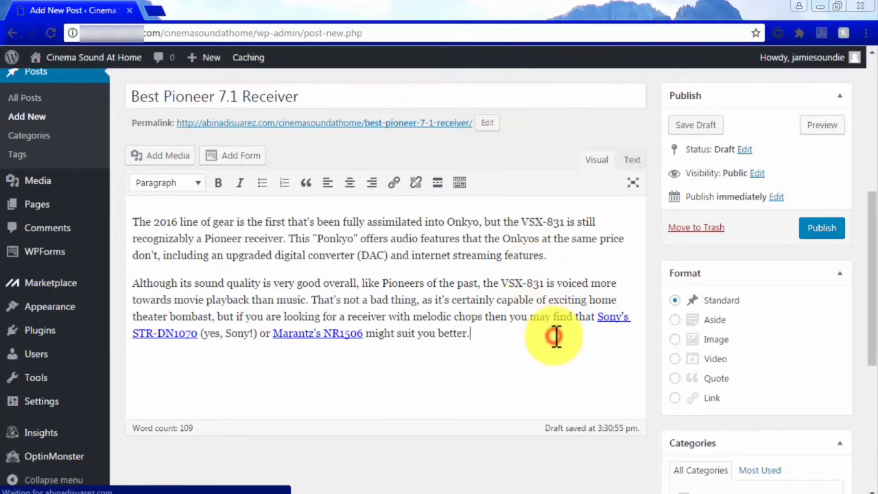
{"action": "scroll", "coordinate": [654, 336], "scroll_direction": "down", "scroll_amount": 4}
{"action": "left_click", "coordinate": [688, 331]}
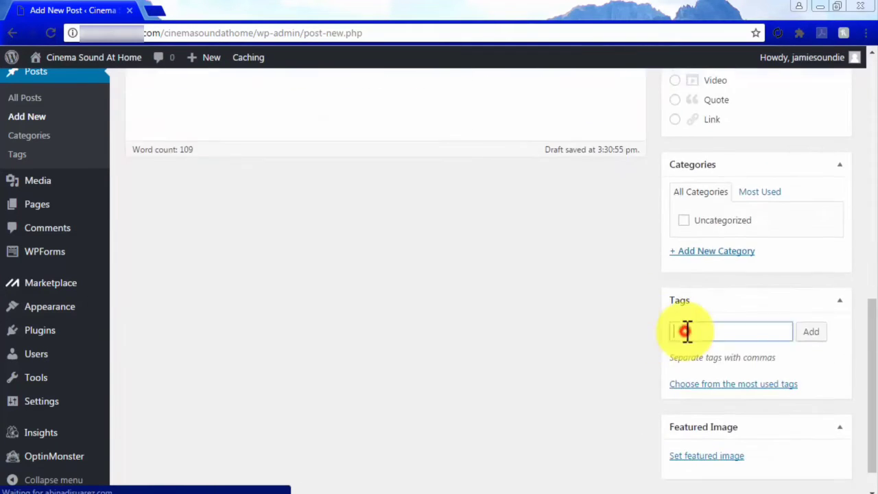
{"action": "type", "text": "best 7.1 receiver"}
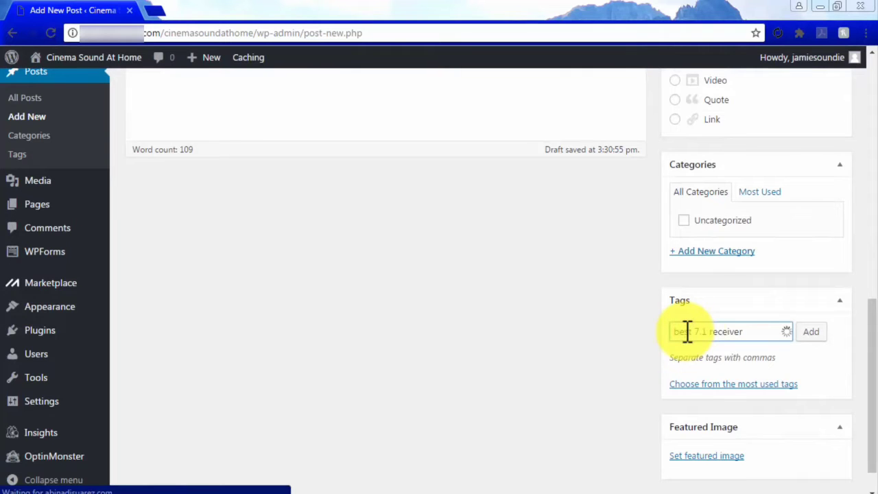
{"action": "left_click", "coordinate": [802, 333]}
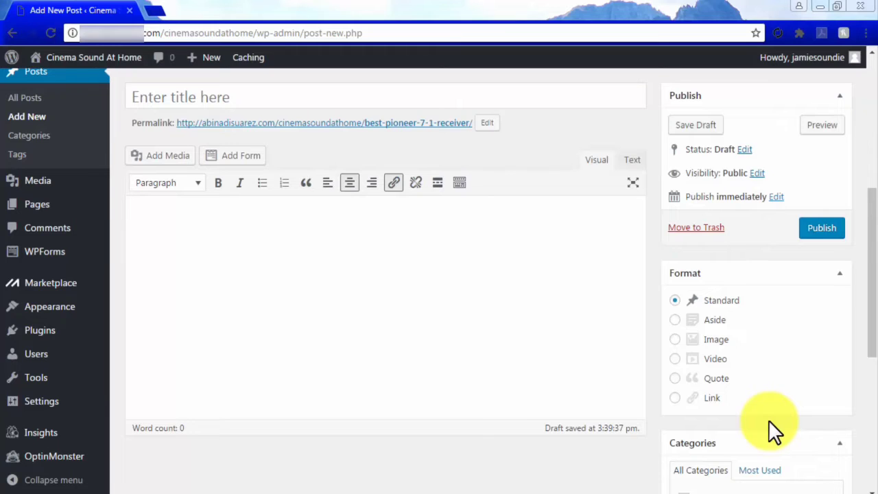
- Title the post 'The Best Pioner 7.2 Receiver We Have Found' and paste the intro paragraph, ending with a period
{"action": "left_click", "coordinate": [382, 100]}
{"action": "type", "text": "The Best Pioner 7.2 Receiver We Have Found"}
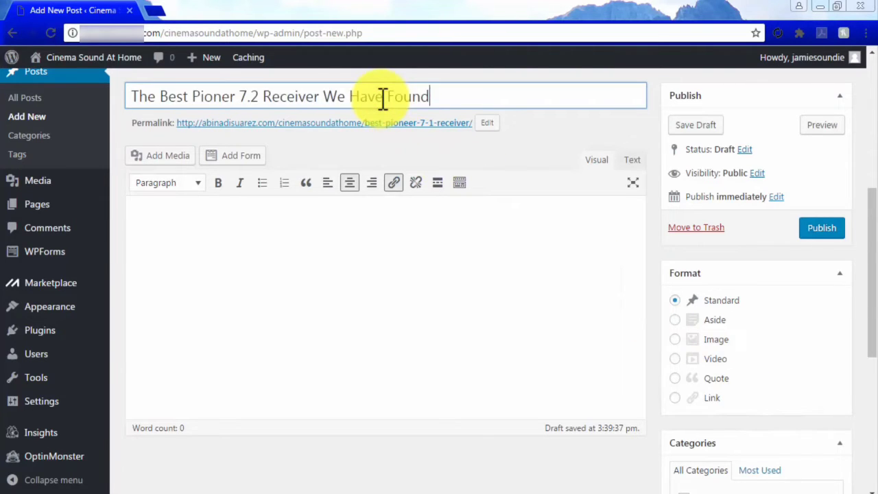
{"action": "left_click", "coordinate": [486, 257]}
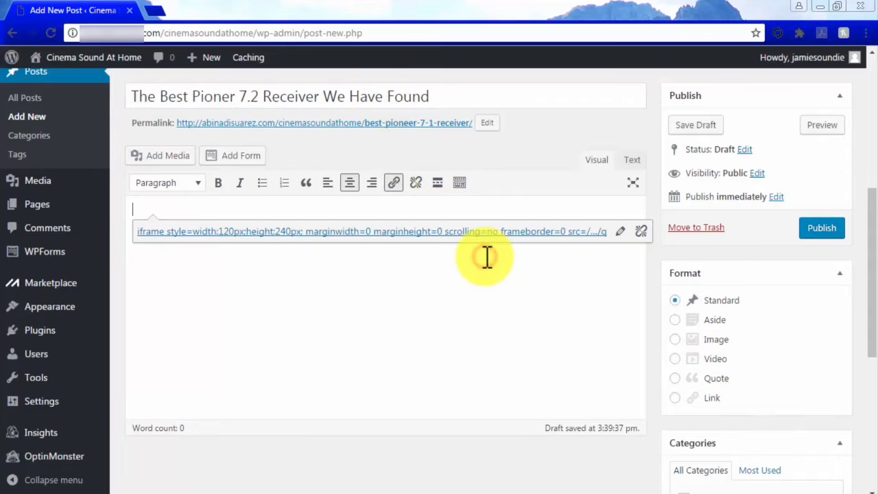
{"action": "type", "text": "It can be difficult to find out which one is the best choice for your personal tastes when it comes to deciding over a new piece of expensive electronic equipment for our homes"}
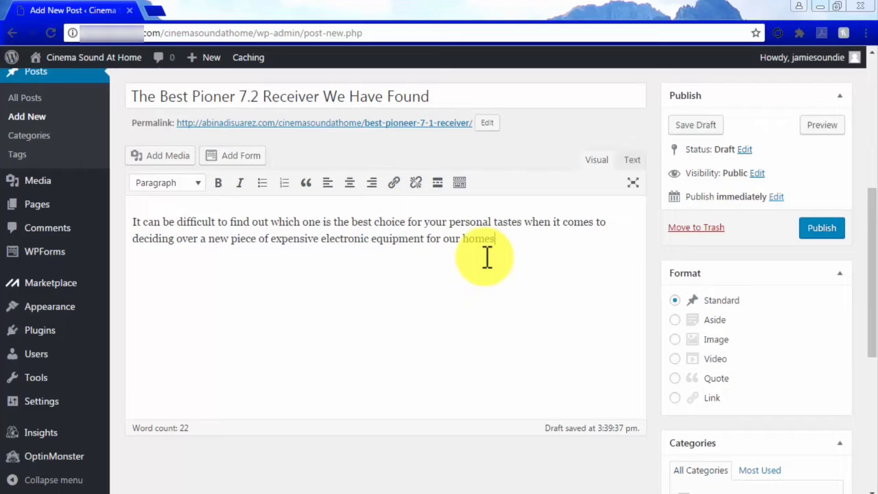
{"action": "type", "text": "."}
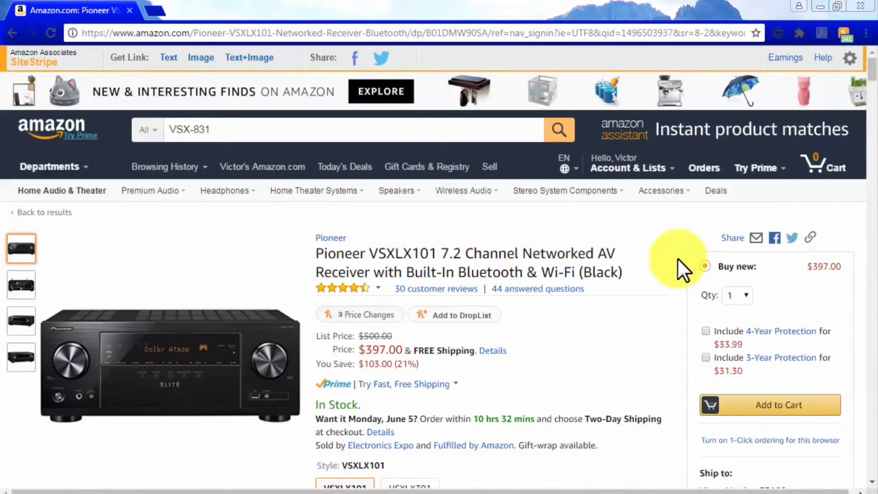
- Browse the Pioneer VSXLX101 product details and page through the sponsored and also-bought carousels
{"action": "scroll", "coordinate": [677, 257], "scroll_direction": "down", "scroll_amount": 1}
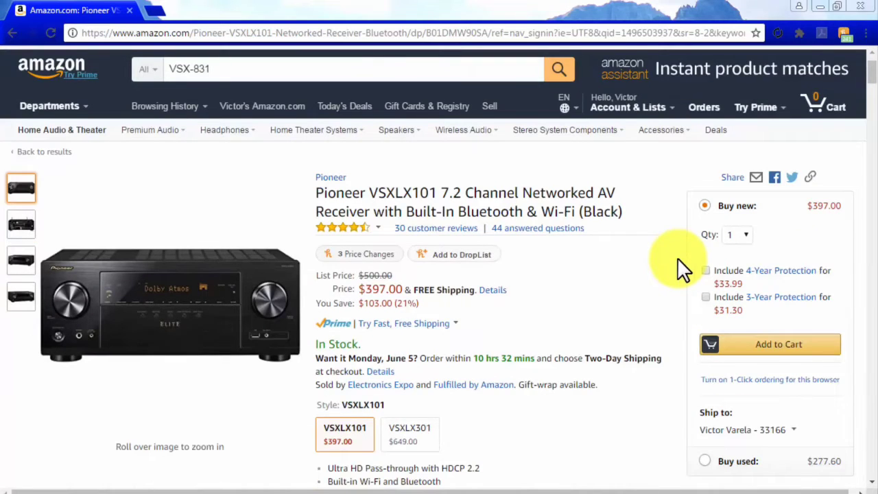
{"action": "scroll", "coordinate": [677, 257], "scroll_direction": "down", "scroll_amount": 1}
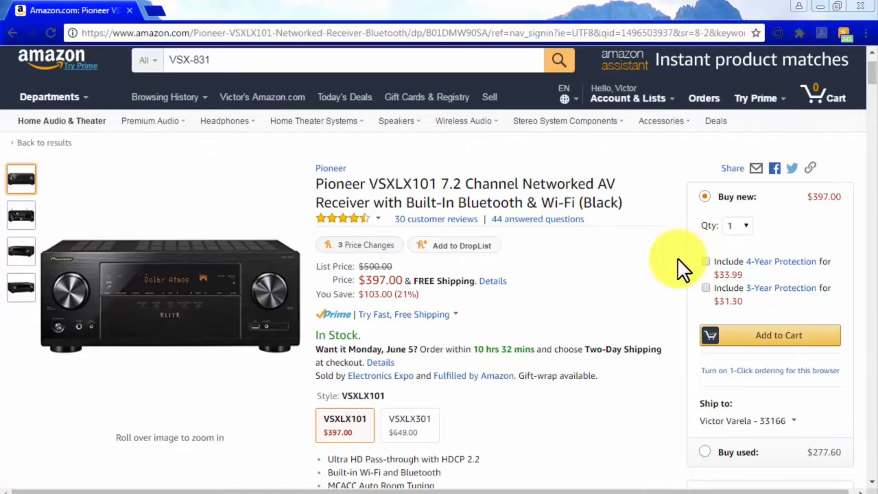
{"action": "scroll", "coordinate": [677, 257], "scroll_direction": "down", "scroll_amount": 1}
{"action": "scroll", "coordinate": [677, 257], "scroll_direction": "down", "scroll_amount": 20}
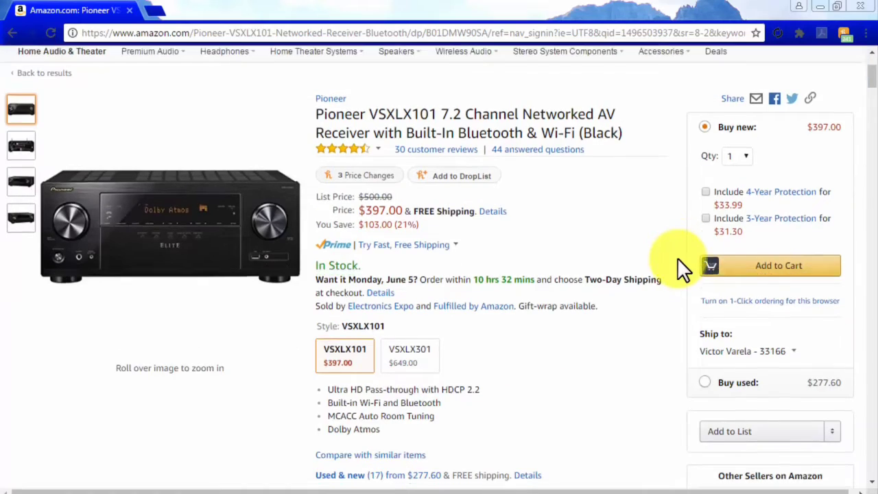
{"action": "scroll", "coordinate": [677, 257], "scroll_direction": "down", "scroll_amount": 6}
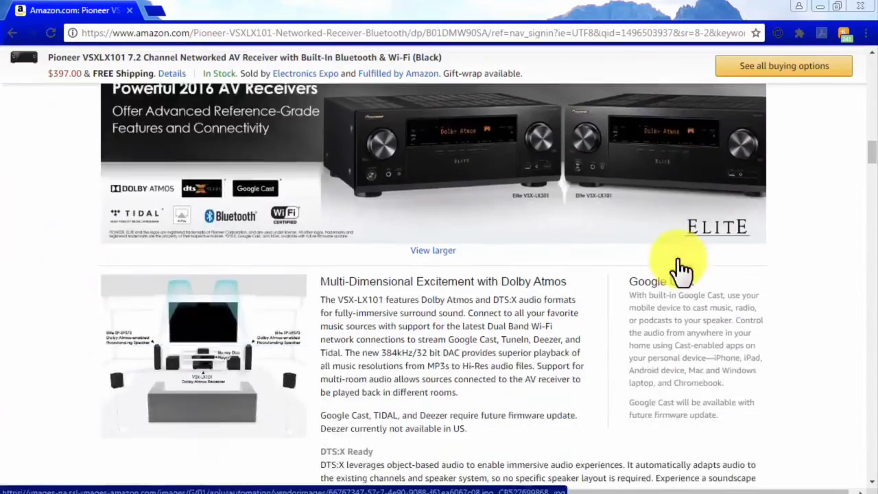
{"action": "scroll", "coordinate": [677, 258], "scroll_direction": "down", "scroll_amount": 3}
{"action": "scroll", "coordinate": [677, 258], "scroll_direction": "up", "scroll_amount": 15}
{"action": "scroll", "coordinate": [677, 258], "scroll_direction": "up", "scroll_amount": 2}
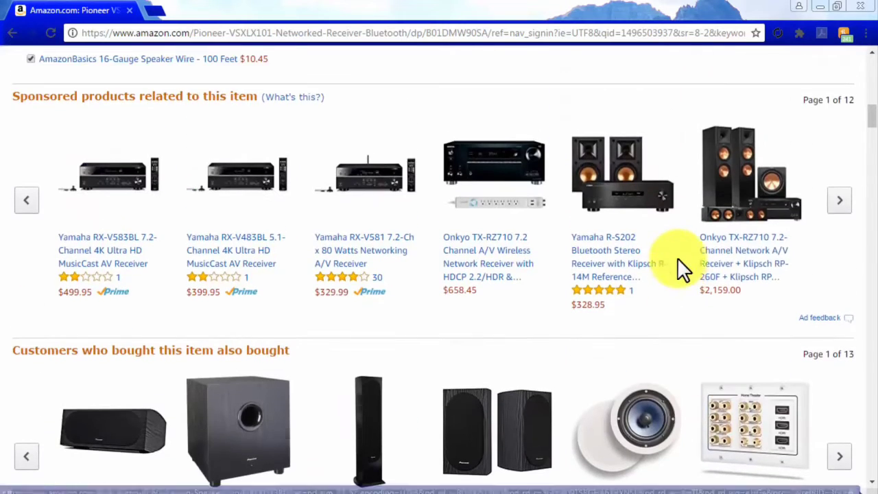
{"action": "left_click", "coordinate": [840, 206]}
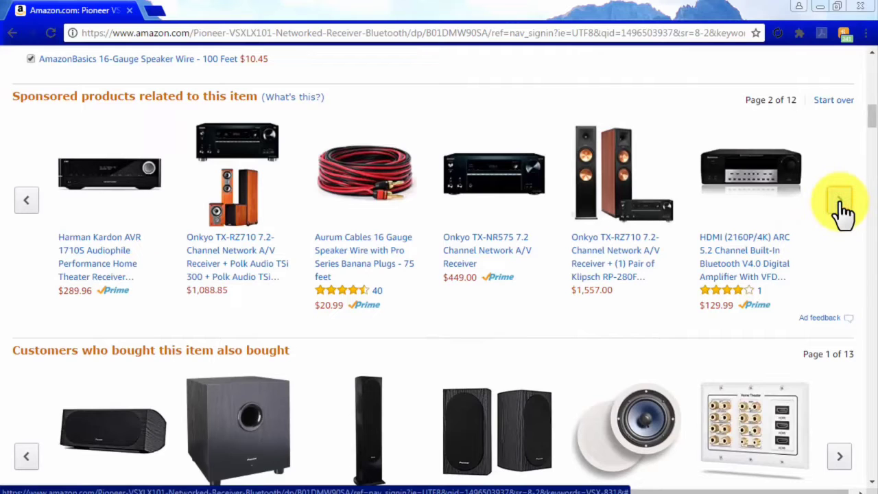
{"action": "scroll", "coordinate": [835, 384], "scroll_direction": "down", "scroll_amount": 1}
{"action": "left_click", "coordinate": [839, 390]}
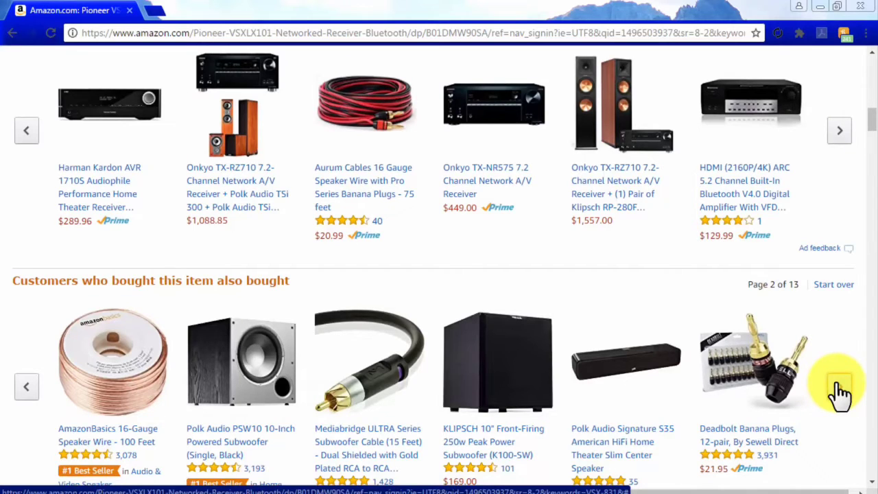
- Filter the receiver's customer reviews to 5-star ratings only
{"action": "scroll", "coordinate": [839, 392], "scroll_direction": "down", "scroll_amount": 15}
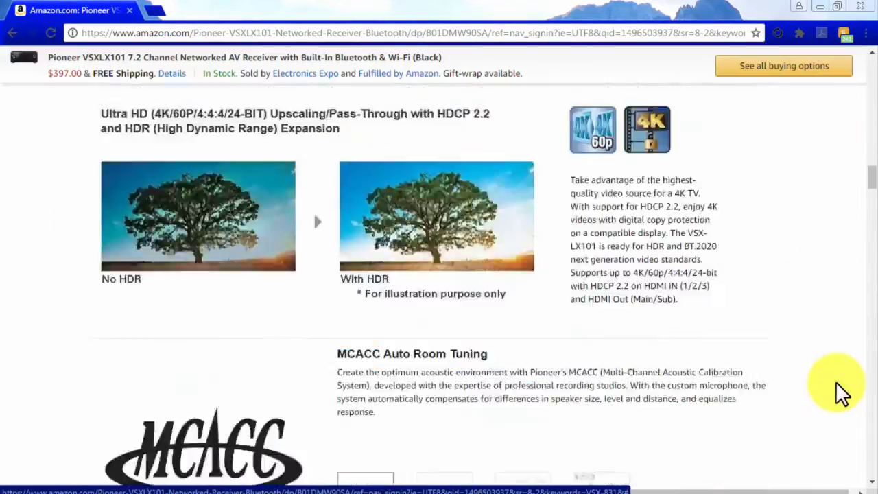
{"action": "scroll", "coordinate": [841, 392], "scroll_direction": "down", "scroll_amount": 20}
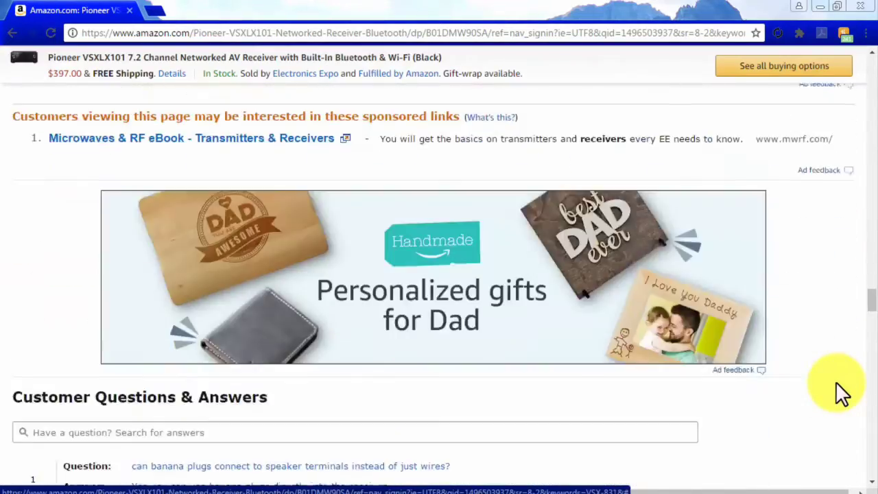
{"action": "scroll", "coordinate": [835, 381], "scroll_direction": "down", "scroll_amount": 2}
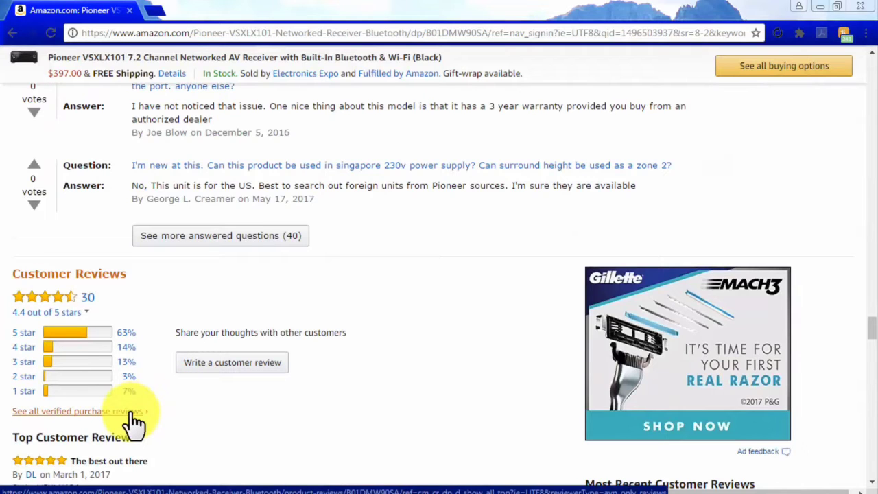
{"action": "scroll", "coordinate": [195, 421], "scroll_direction": "down", "scroll_amount": 2}
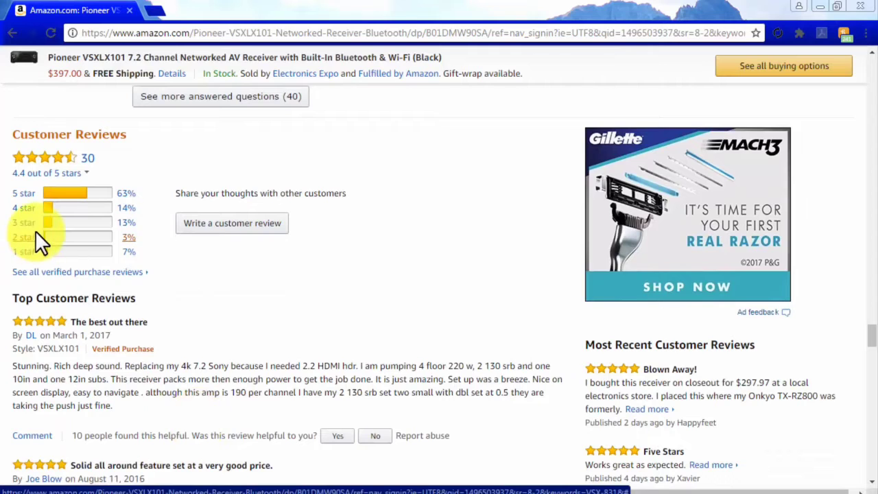
{"action": "left_click", "coordinate": [28, 195]}
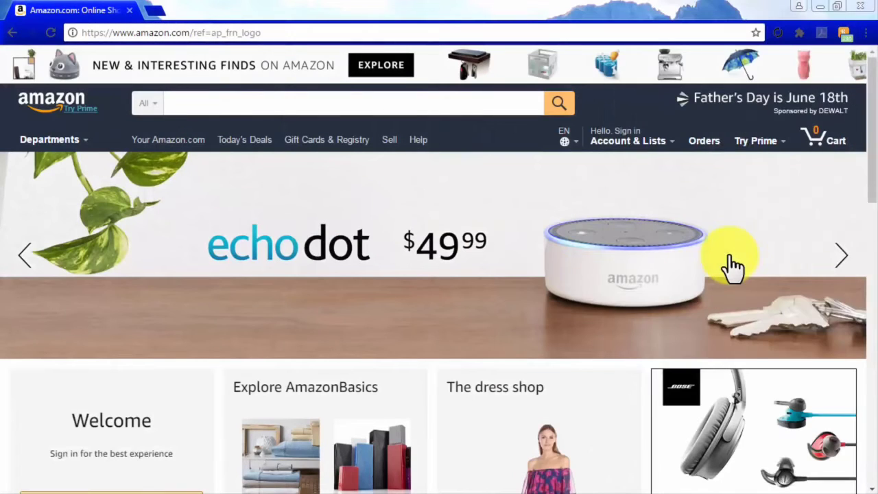
- Start a free Amazon Associates signup from the footer, sign in, and submit the account information
{"action": "scroll", "coordinate": [730, 264], "scroll_direction": "down", "scroll_amount": 7}
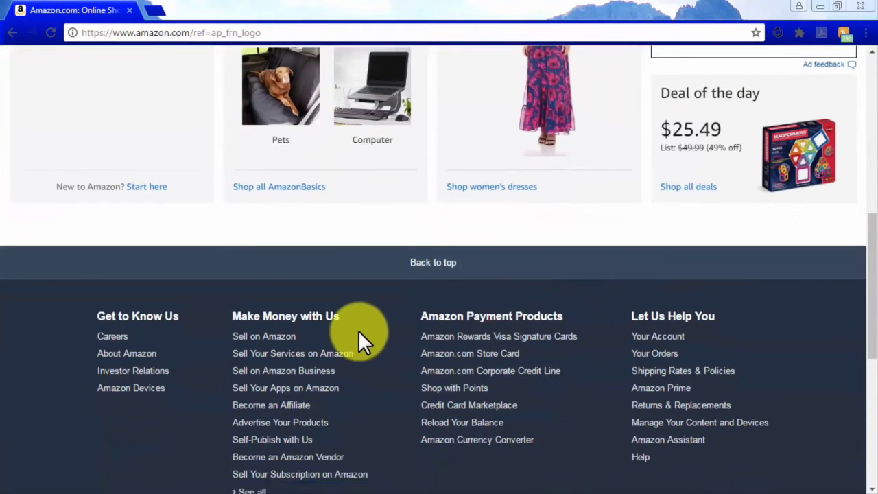
{"action": "left_click", "coordinate": [294, 406]}
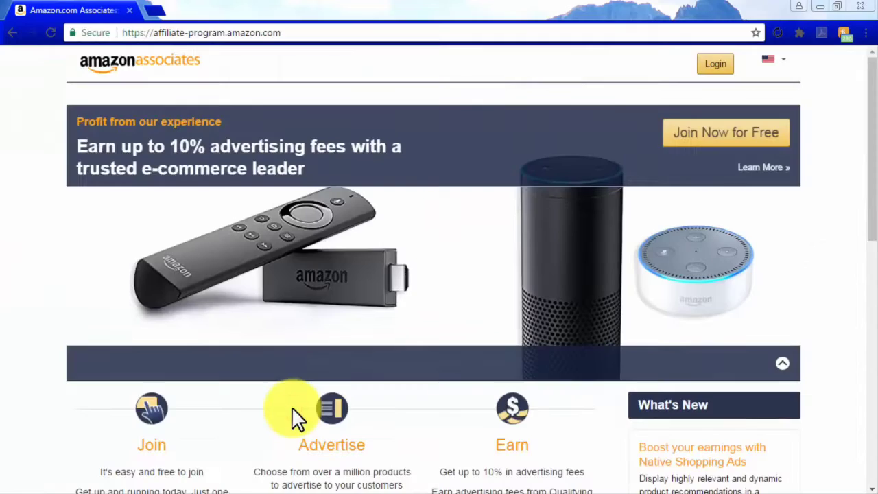
{"action": "left_click", "coordinate": [672, 135]}
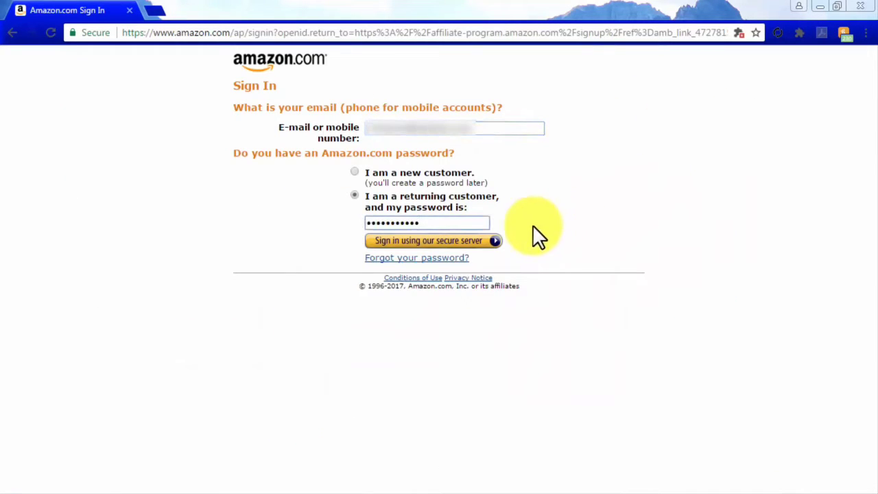
{"action": "left_click", "coordinate": [470, 240]}
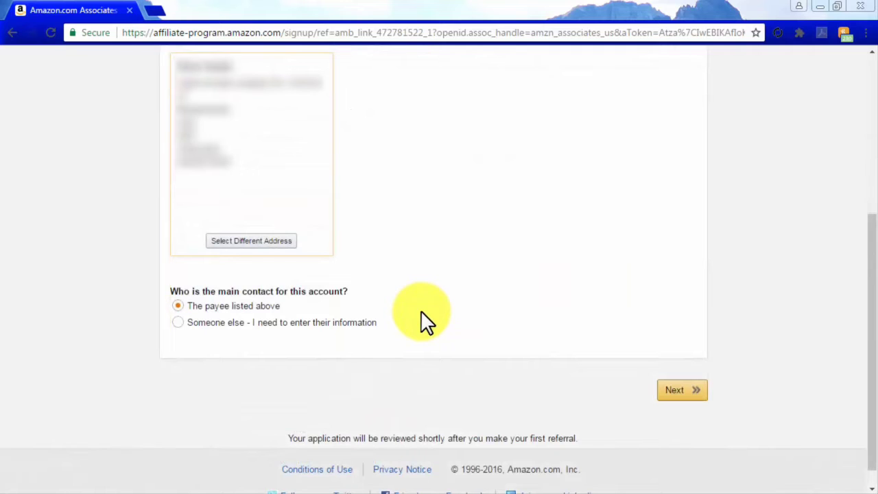
{"action": "left_click", "coordinate": [678, 389]}
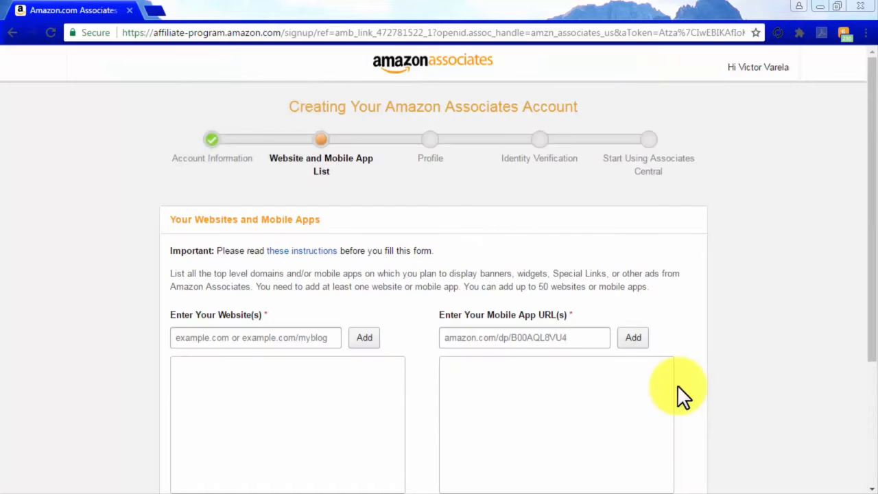
- Paste the blog's website address and add it to the site list
{"action": "scroll", "coordinate": [677, 385], "scroll_direction": "down", "scroll_amount": 2}
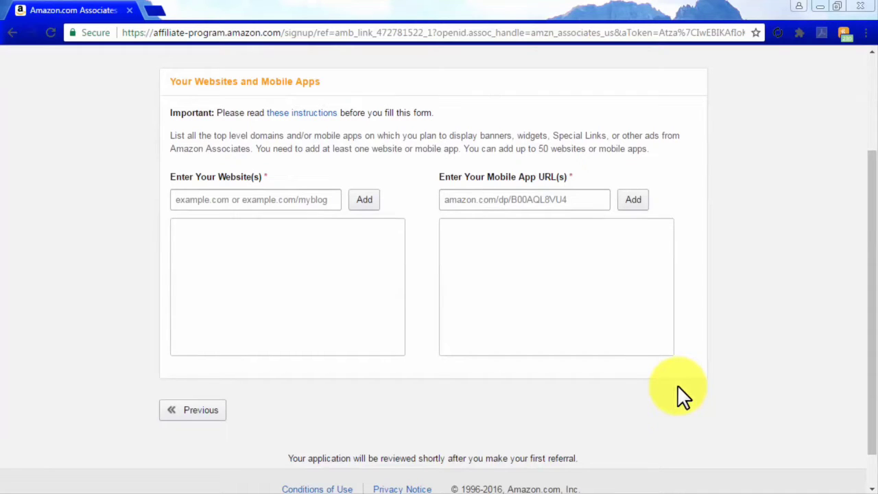
{"action": "left_click", "coordinate": [311, 200]}
{"action": "key", "text": "ctrl+v"}
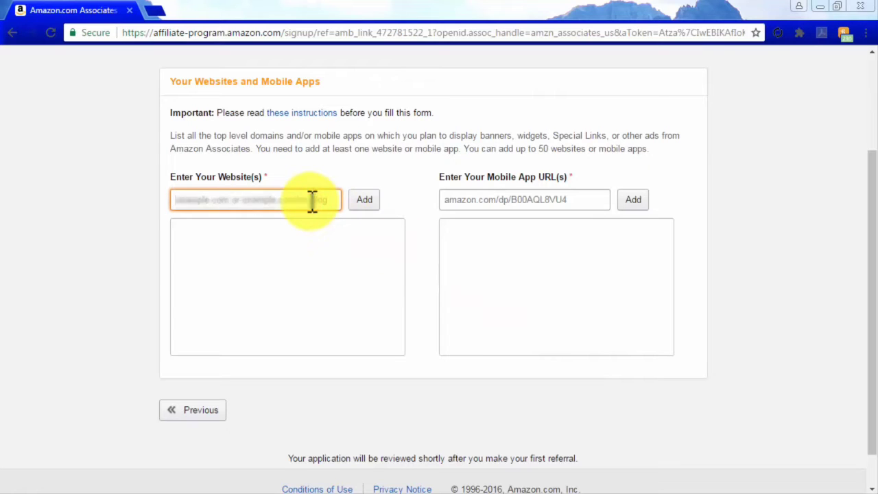
{"action": "left_click", "coordinate": [370, 201]}
- Answer No to the under-13 question and confirm the website list
{"action": "left_click", "coordinate": [184, 378]}
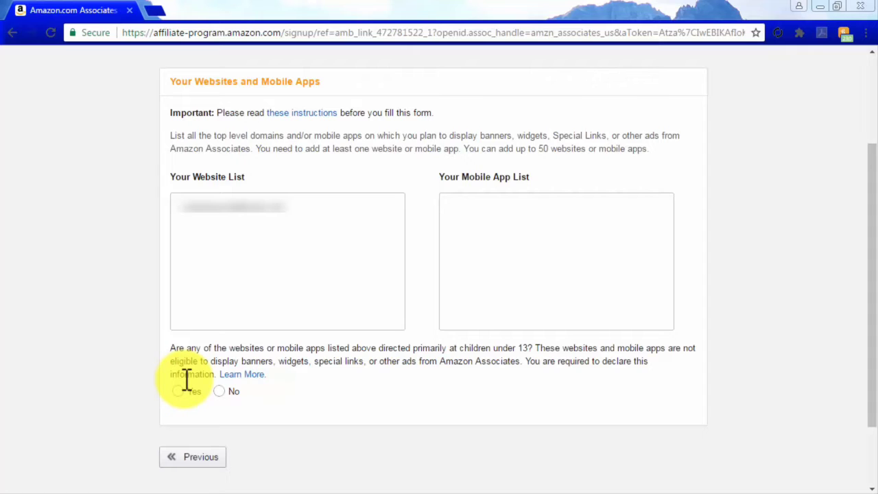
{"action": "left_click", "coordinate": [217, 392]}
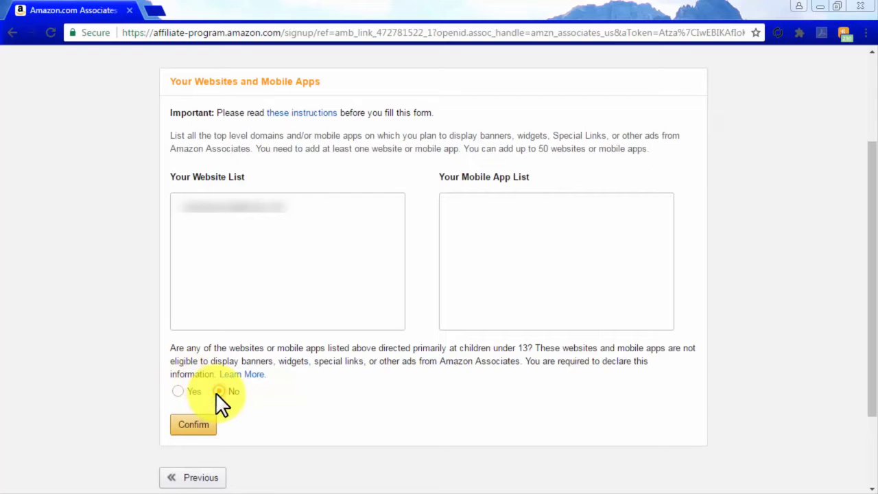
{"action": "left_click", "coordinate": [201, 425]}
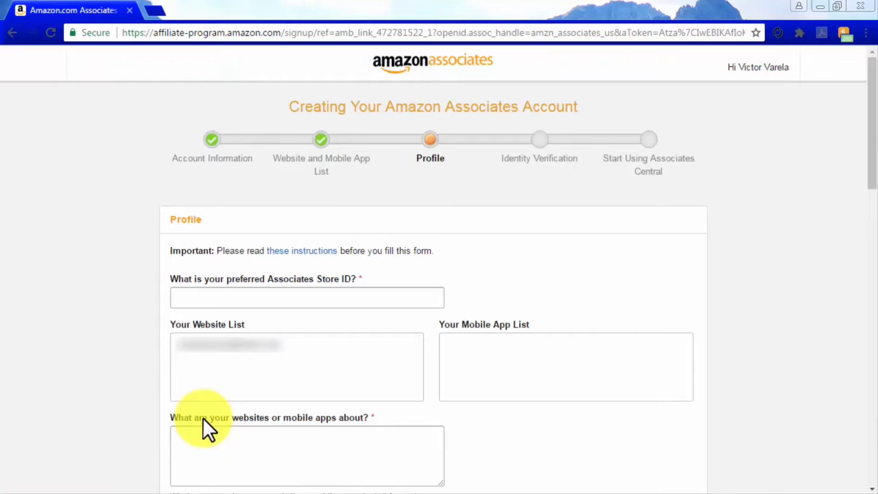
- Enter store ID 'stkd' and describe the site as 'The Best Informational Resource For Audiophile Enthusiasts'
{"action": "left_click", "coordinate": [206, 300]}
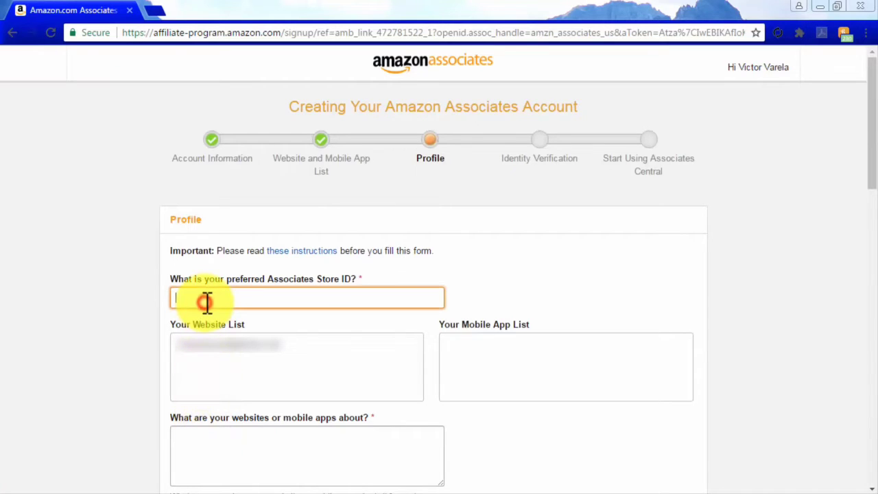
{"action": "type", "text": "stkd"}
{"action": "scroll", "coordinate": [480, 434], "scroll_direction": "down", "scroll_amount": 2}
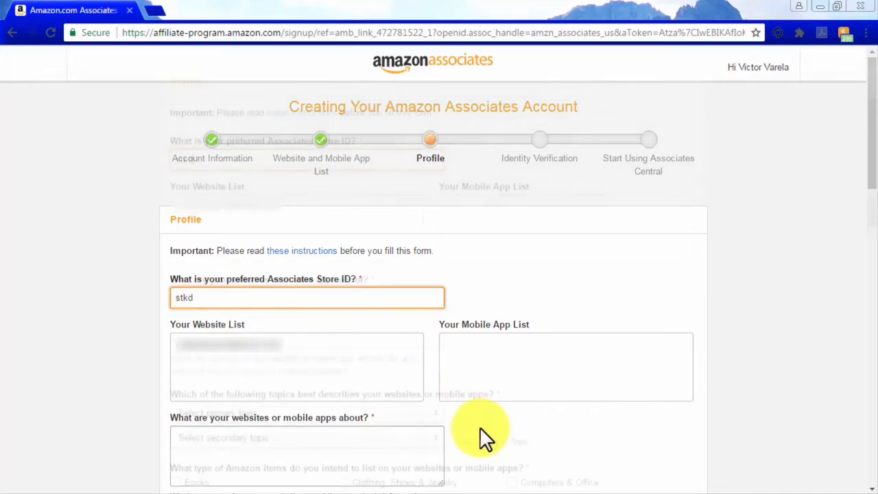
{"action": "left_click", "coordinate": [362, 329]}
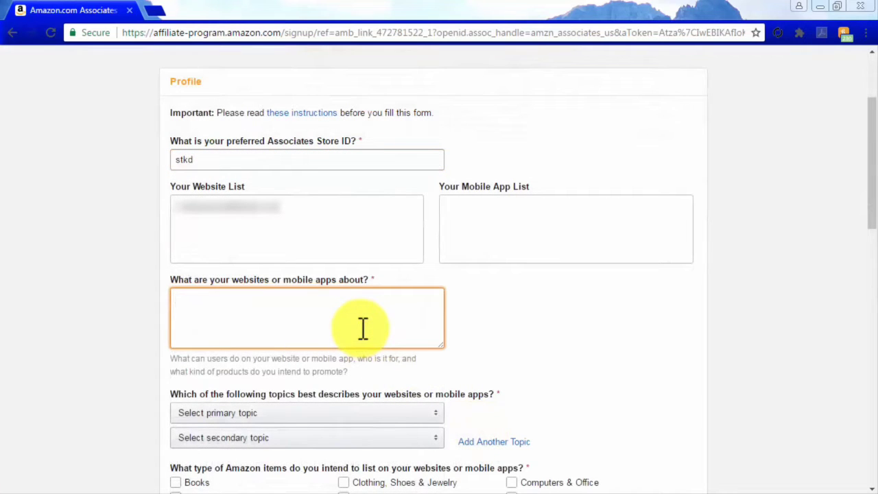
{"action": "type", "text": "The Best Informational Resource For Audiophile Enthusiasts"}
{"action": "scroll", "coordinate": [402, 284], "scroll_direction": "down", "scroll_amount": 2}
- Choose Movies/DVDs/TV as the primary topic and Other as the secondary topic
{"action": "left_click", "coordinate": [403, 275]}
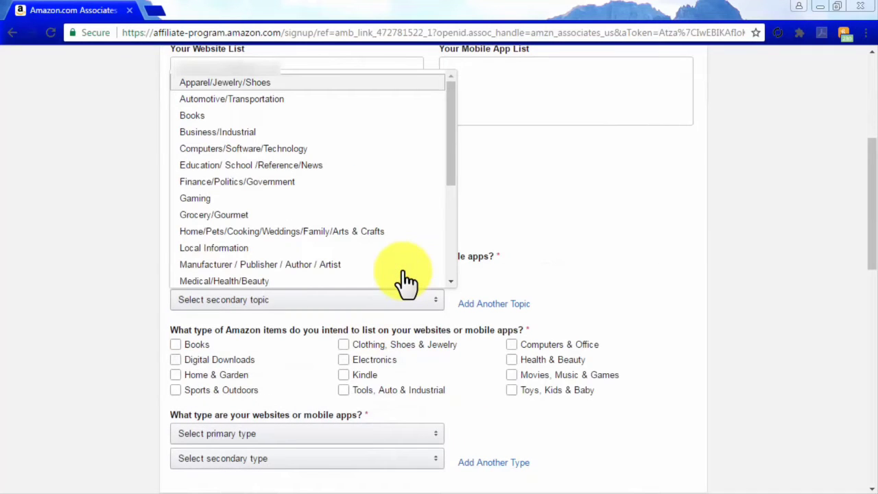
{"action": "scroll", "coordinate": [402, 254], "scroll_direction": "down", "scroll_amount": 1}
{"action": "scroll", "coordinate": [402, 254], "scroll_direction": "down", "scroll_amount": 2}
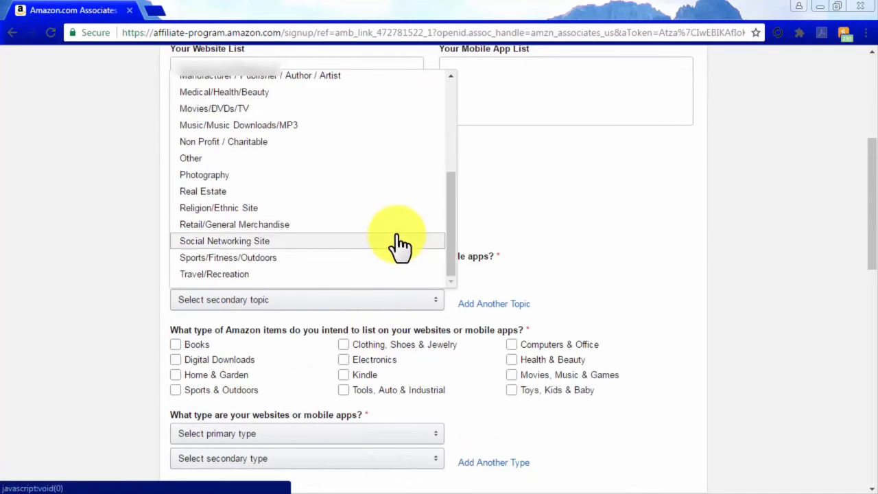
{"action": "left_click", "coordinate": [381, 109]}
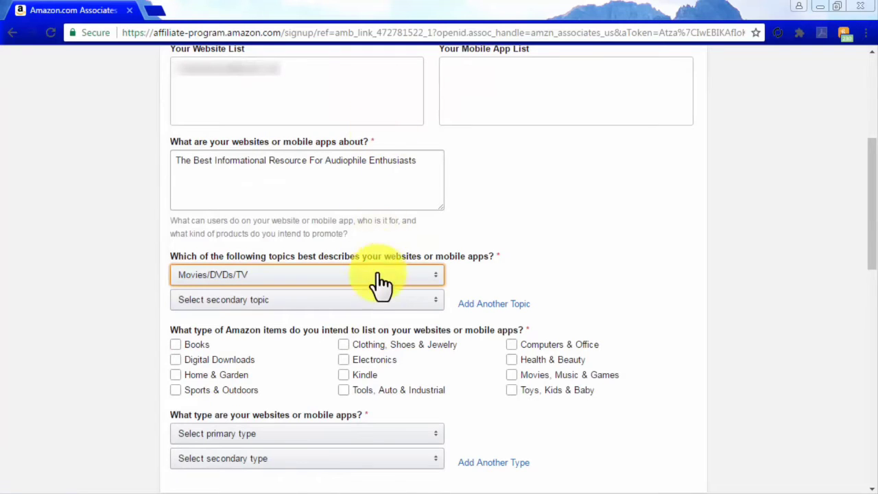
{"action": "left_click", "coordinate": [376, 302]}
{"action": "scroll", "coordinate": [374, 288], "scroll_direction": "down", "scroll_amount": 3}
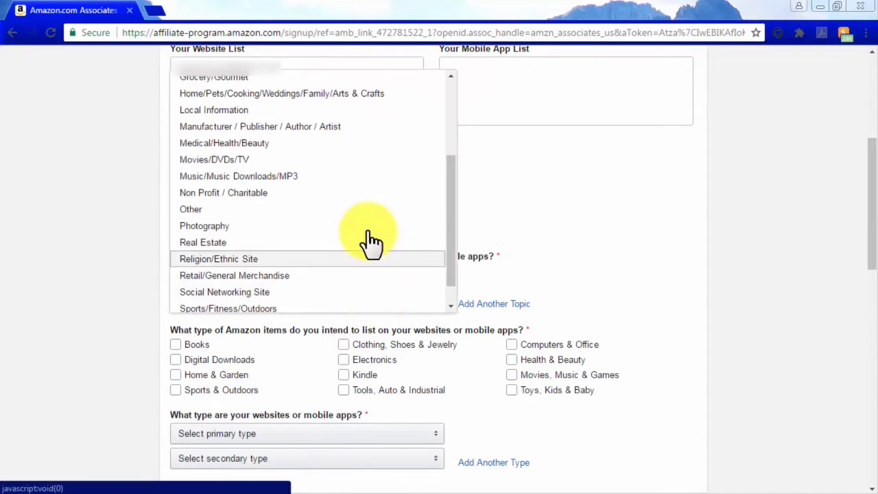
{"action": "left_click", "coordinate": [364, 210]}
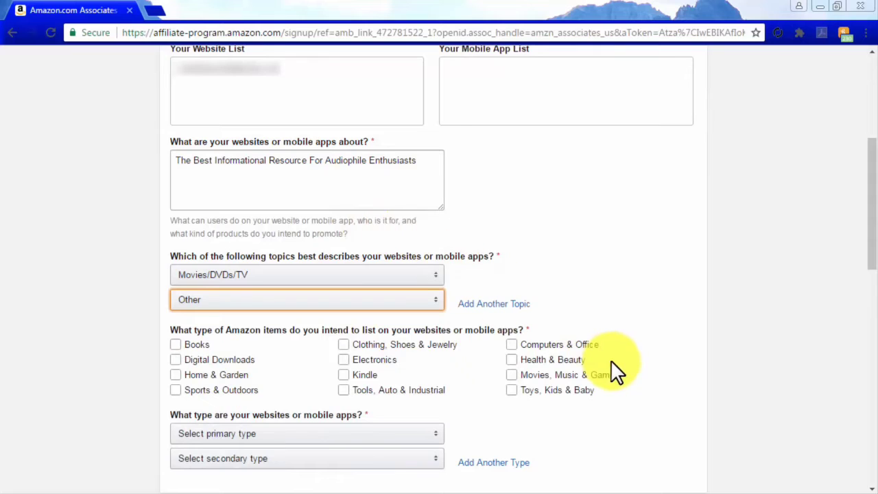
- Tick Electronics and Movies, Music & Games items; set site types Content or Niche Website and Blog
{"action": "scroll", "coordinate": [610, 359], "scroll_direction": "down", "scroll_amount": 1}
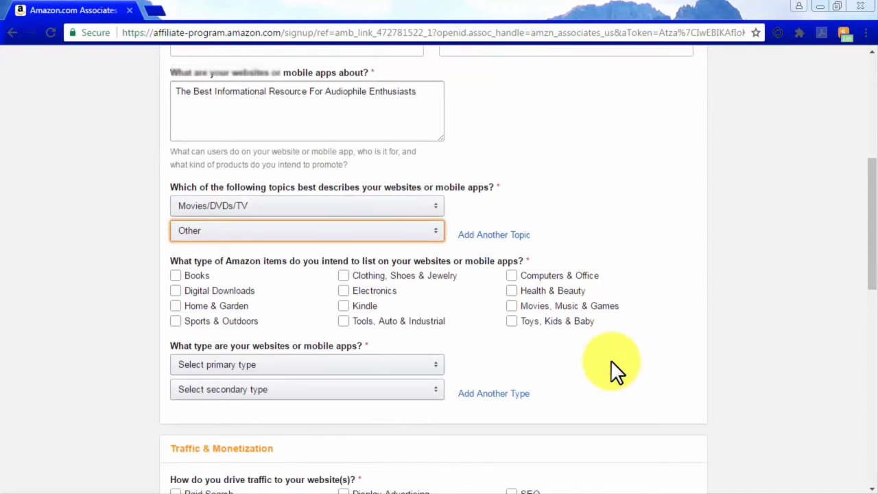
{"action": "left_click", "coordinate": [342, 290]}
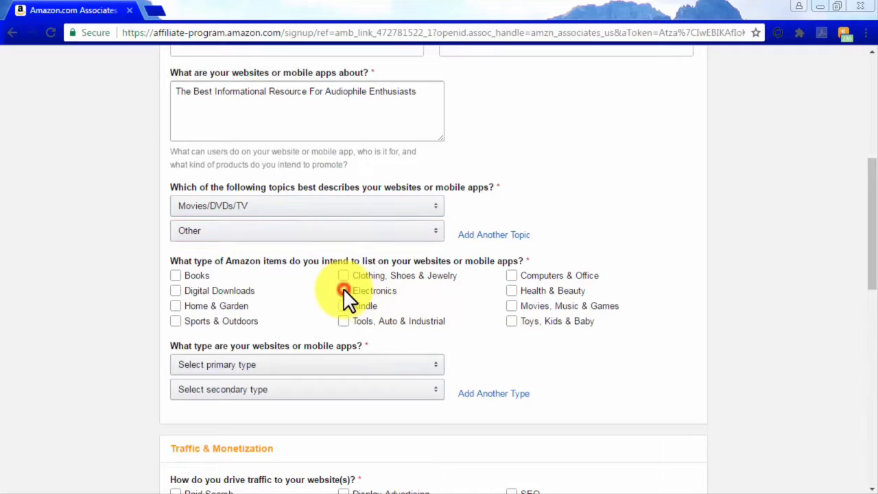
{"action": "left_click", "coordinate": [511, 305]}
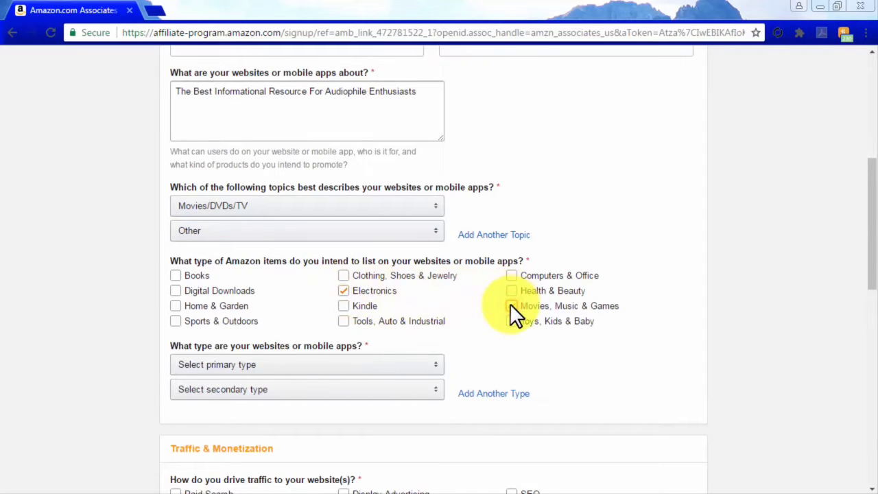
{"action": "left_click", "coordinate": [427, 365]}
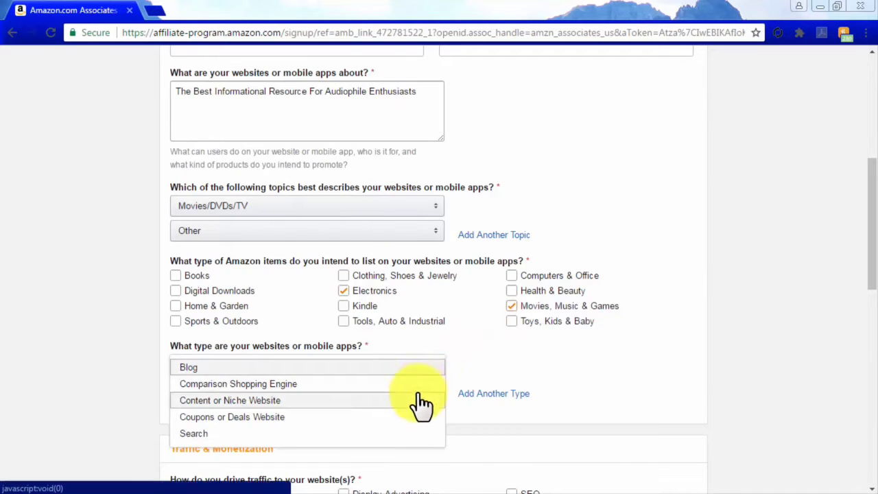
{"action": "left_click", "coordinate": [418, 400]}
{"action": "left_click", "coordinate": [419, 394]}
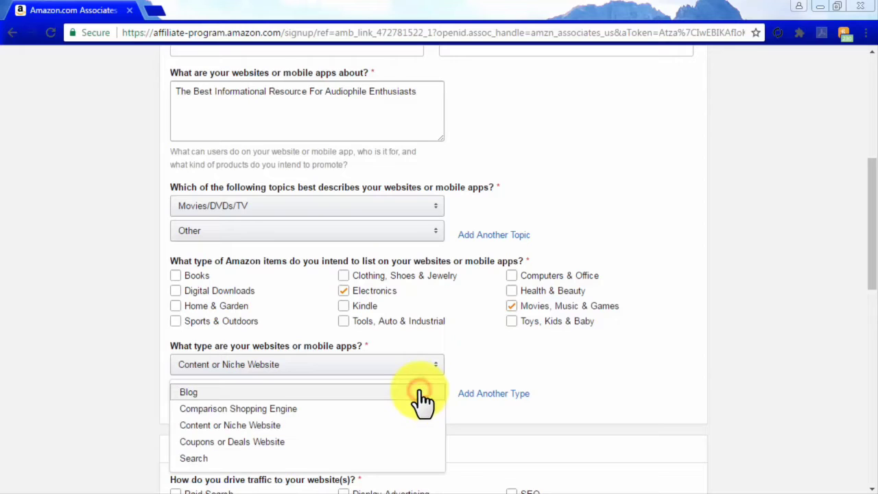
{"action": "left_click", "coordinate": [419, 391]}
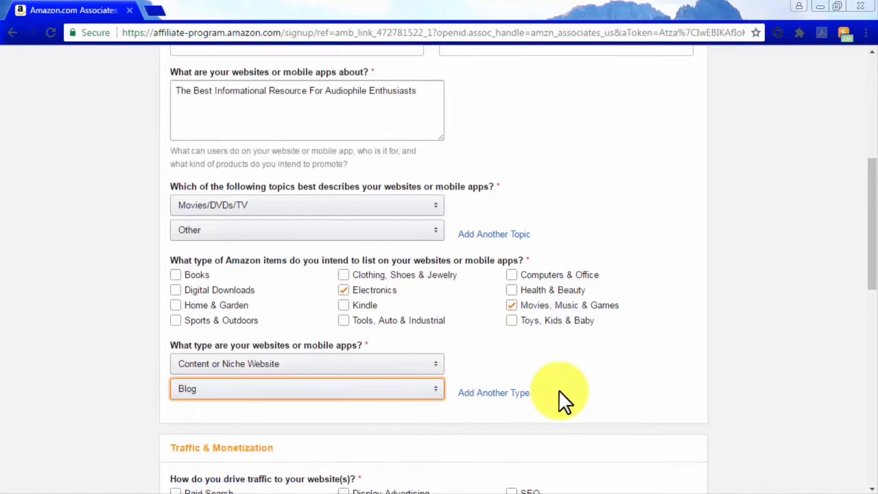
{"action": "scroll", "coordinate": [558, 390], "scroll_direction": "down", "scroll_amount": 4}
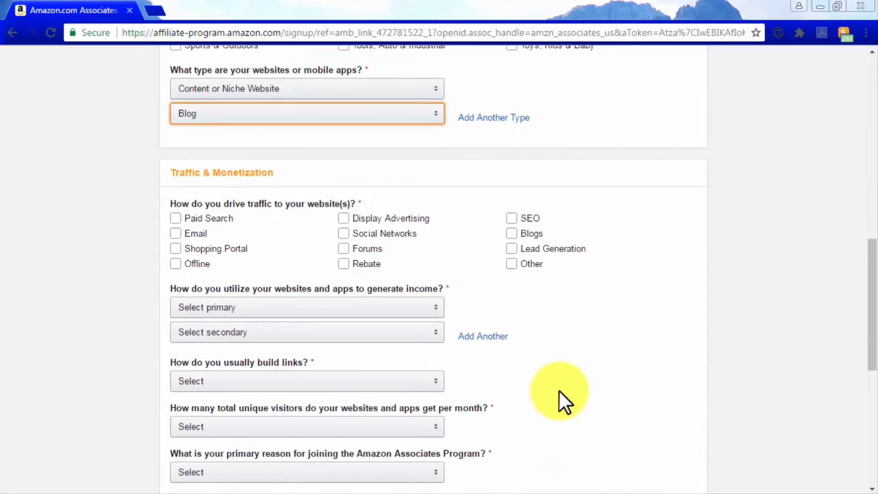
- Tick Email, Social Networks and SEO traffic sources and state Amazon Associates is the only monetization
{"action": "left_click", "coordinate": [176, 233]}
{"action": "left_click", "coordinate": [343, 233]}
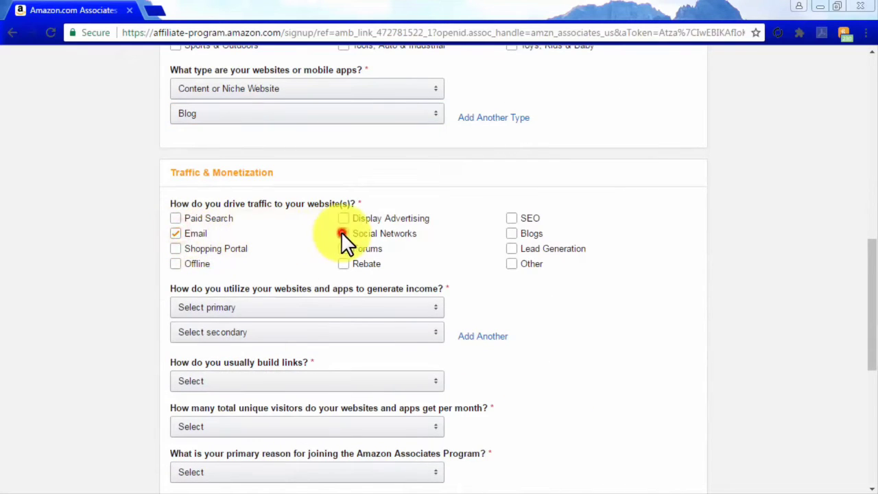
{"action": "left_click", "coordinate": [510, 218]}
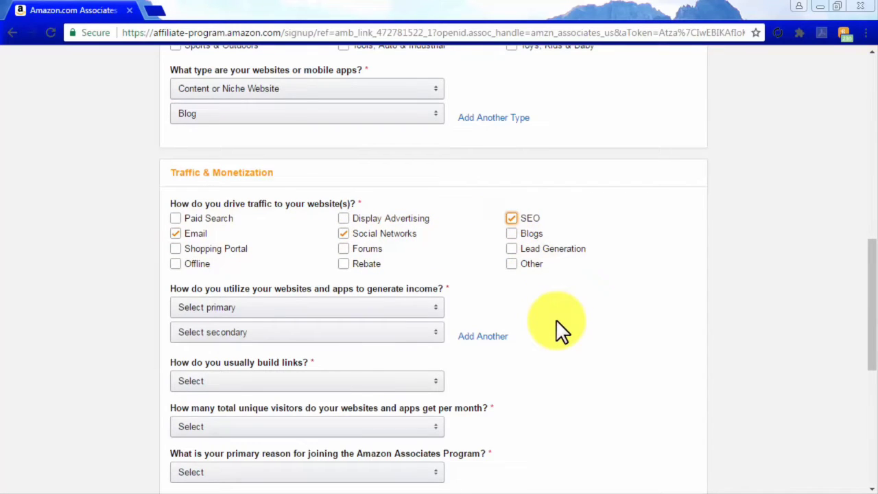
{"action": "left_click", "coordinate": [423, 307]}
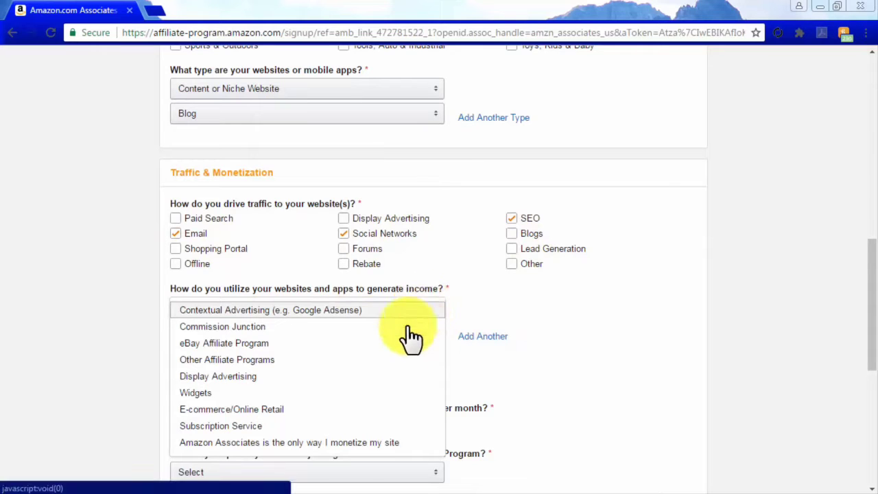
{"action": "left_click", "coordinate": [350, 442]}
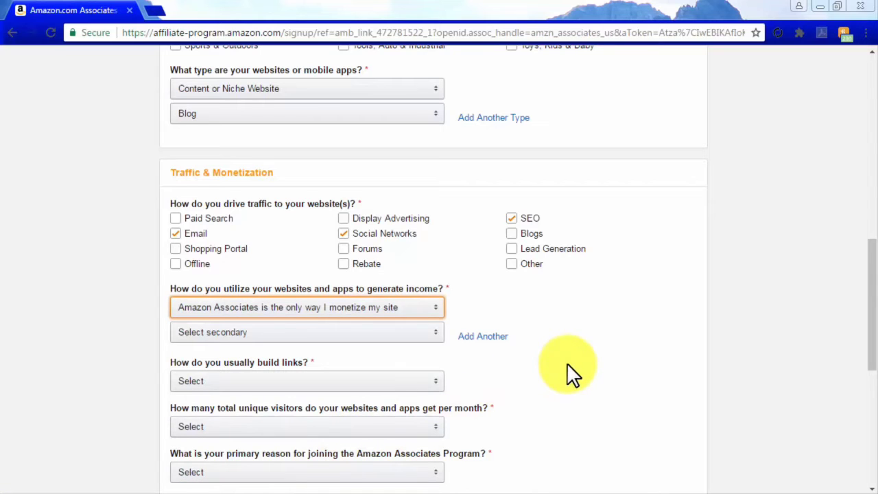
- Choose Content Management System, 5,001–50,000 visitors, 'To monetize my site', and 'From the Amazon.com Website'
{"action": "scroll", "coordinate": [567, 363], "scroll_direction": "down", "scroll_amount": 1}
{"action": "scroll", "coordinate": [566, 363], "scroll_direction": "down", "scroll_amount": 1}
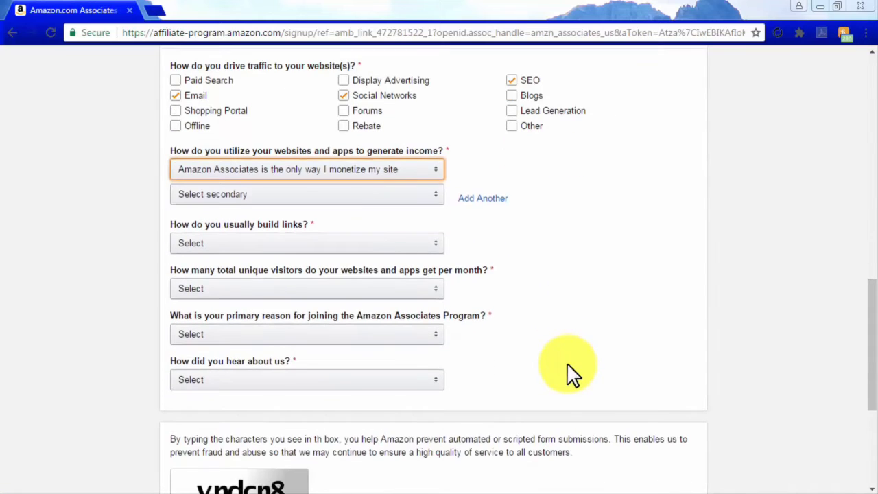
{"action": "scroll", "coordinate": [567, 362], "scroll_direction": "down", "scroll_amount": 1}
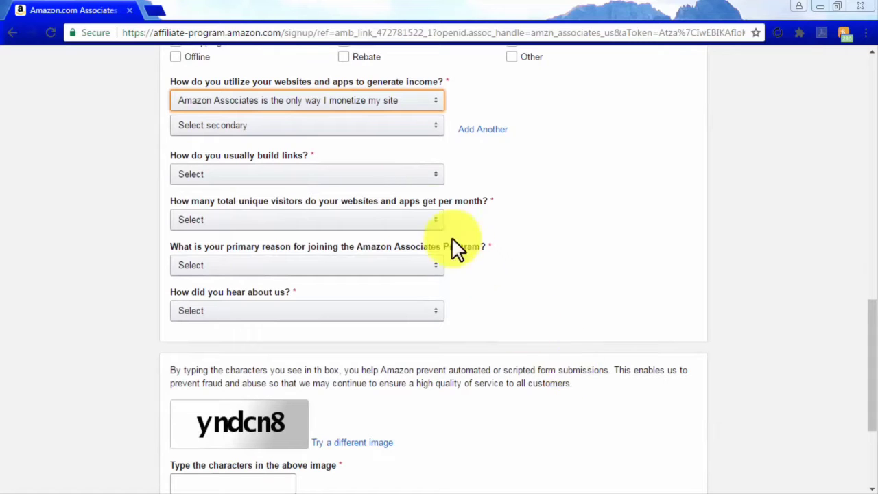
{"action": "left_click", "coordinate": [407, 177]}
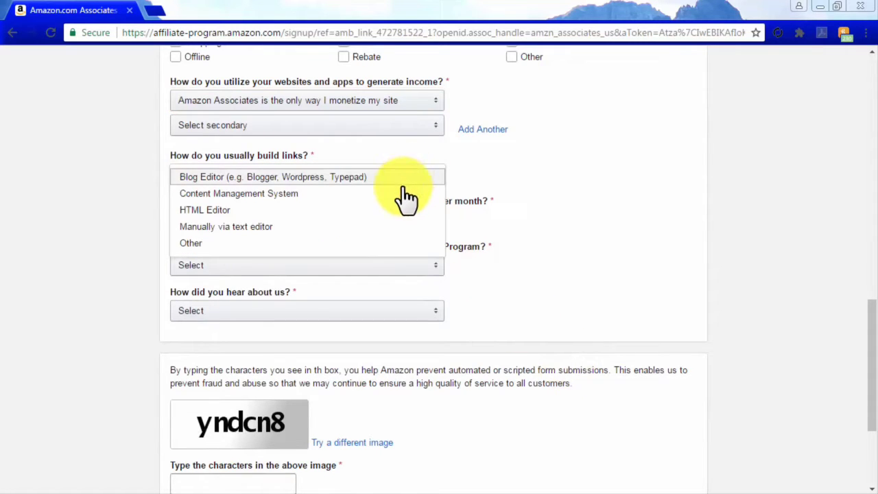
{"action": "left_click", "coordinate": [401, 192]}
{"action": "left_click", "coordinate": [396, 221]}
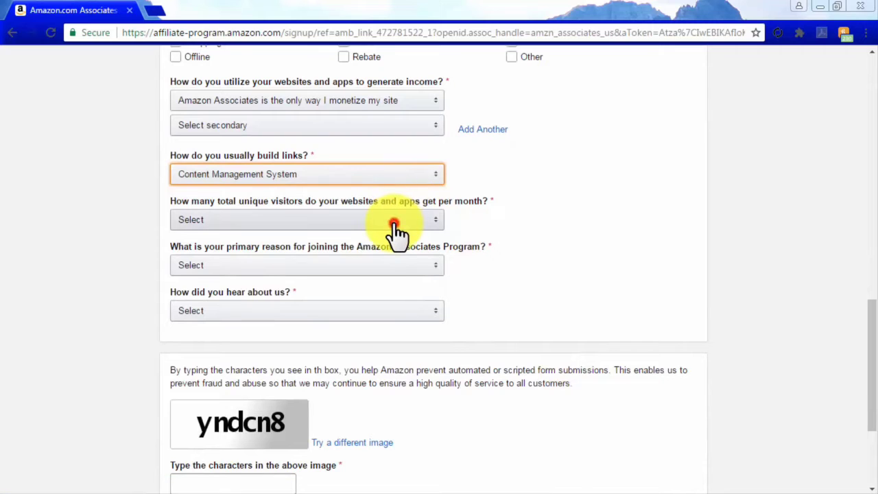
{"action": "left_click", "coordinate": [390, 256]}
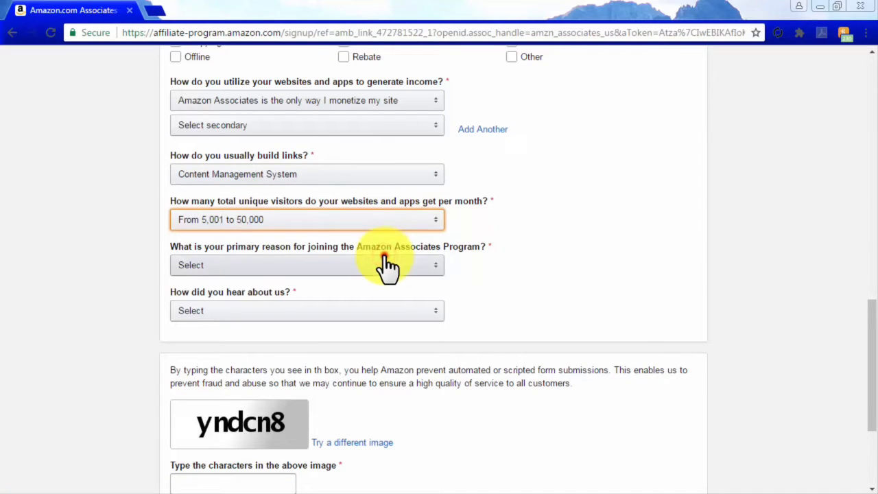
{"action": "left_click", "coordinate": [388, 267]}
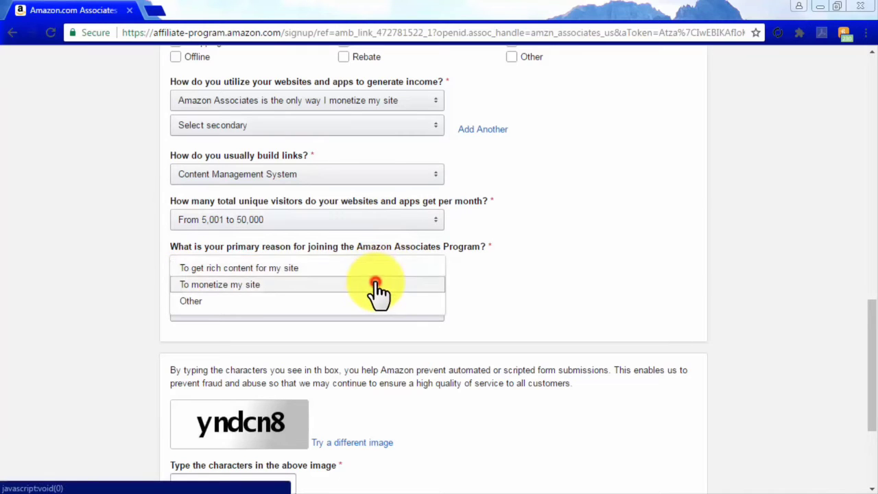
{"action": "left_click", "coordinate": [378, 285]}
{"action": "left_click", "coordinate": [380, 321]}
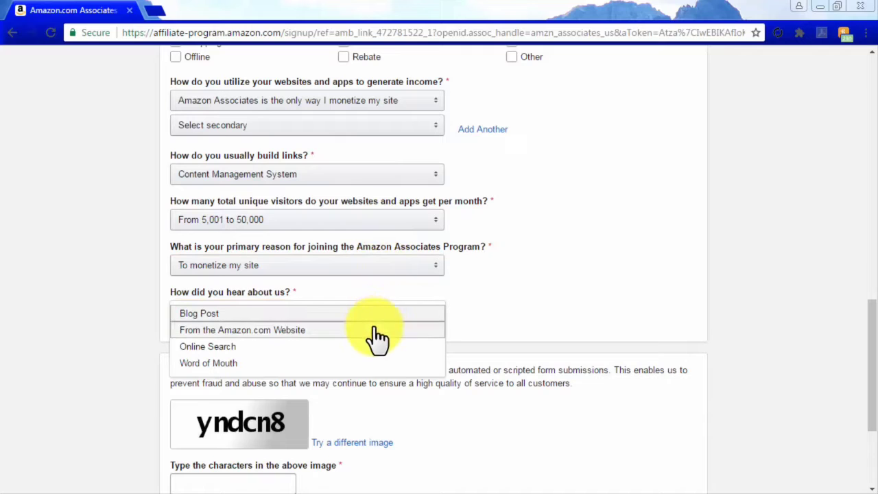
{"action": "left_click", "coordinate": [375, 331]}
- Enter the verification characters and submit the profile
{"action": "scroll", "coordinate": [576, 401], "scroll_direction": "down", "scroll_amount": 2}
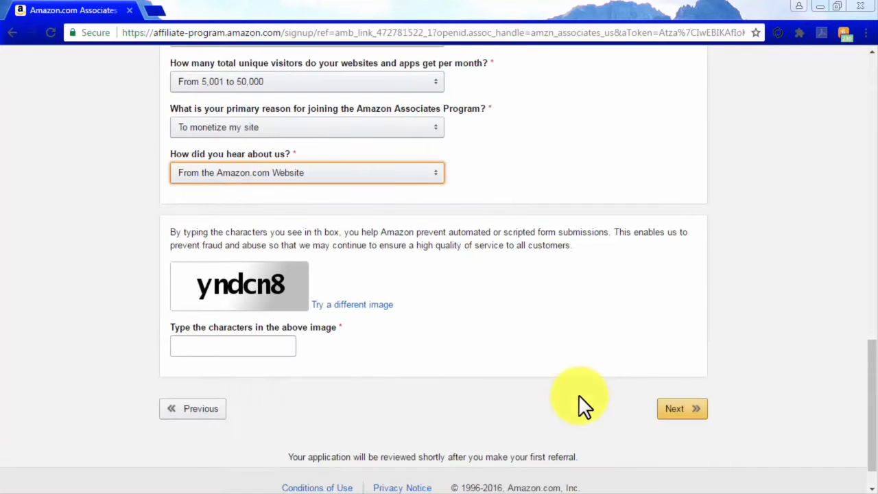
{"action": "left_click", "coordinate": [255, 346]}
{"action": "type", "text": "yndcn8"}
{"action": "left_click", "coordinate": [676, 411]}
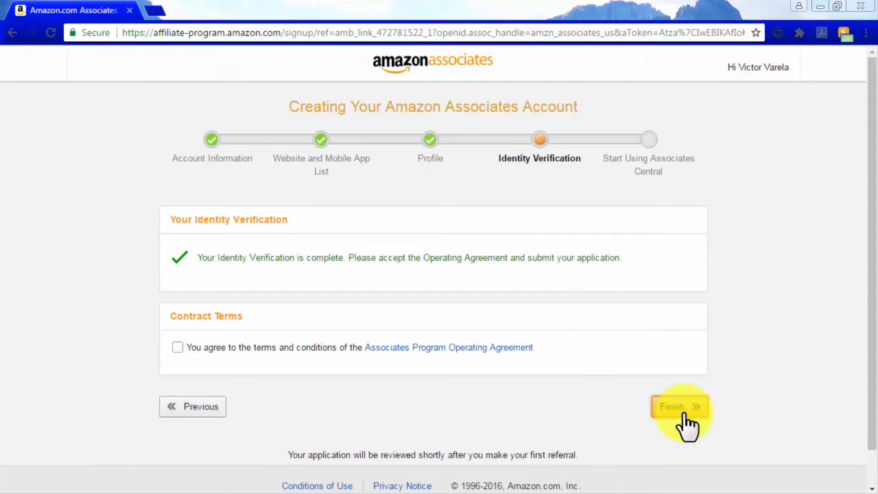
- Accept the Associates Program Operating Agreement and finish the application to get an Associate ID
{"action": "left_click", "coordinate": [177, 347]}
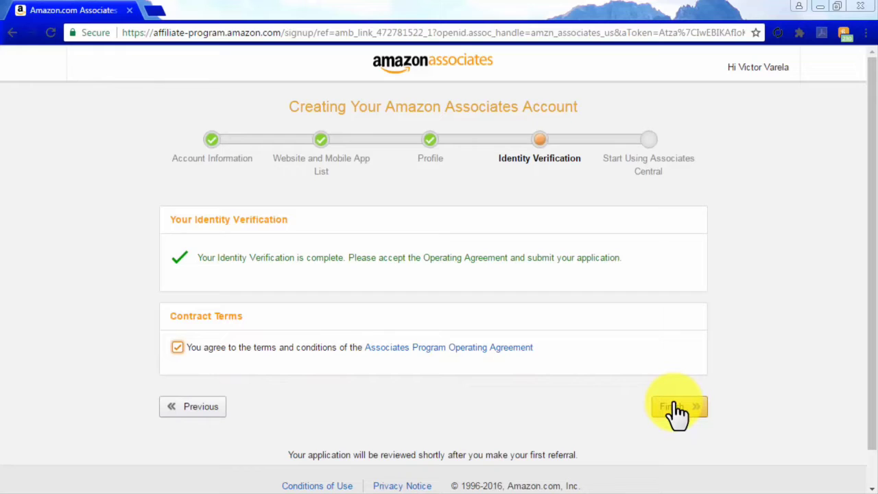
{"action": "left_click", "coordinate": [676, 408]}
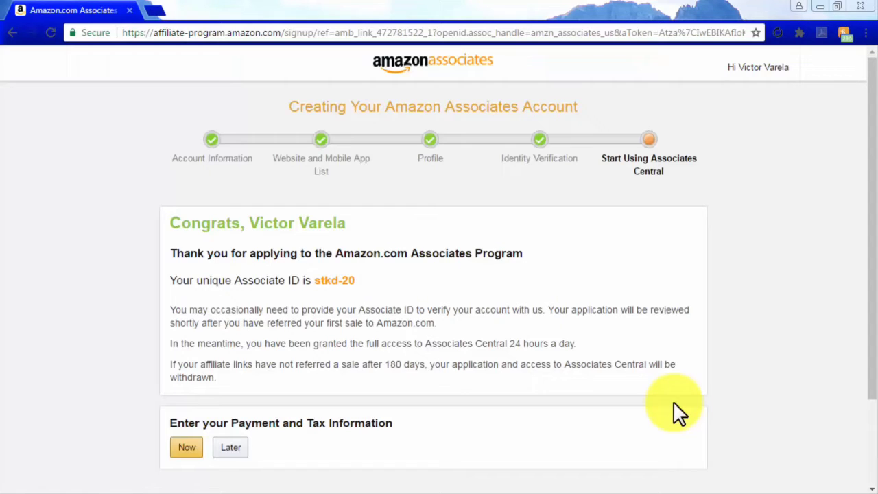
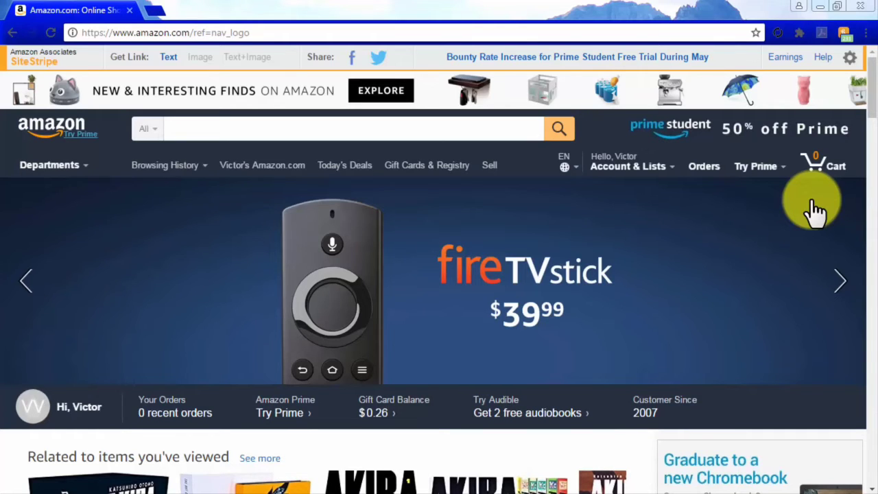
- Search Amazon for 'Onkyo TX-NR646' and open the Onkyo TX-NR656 7.2 Channel Network A/V Receiver page
{"action": "left_click", "coordinate": [500, 128]}
{"action": "type", "text": "Onkyo TX-NR646"}
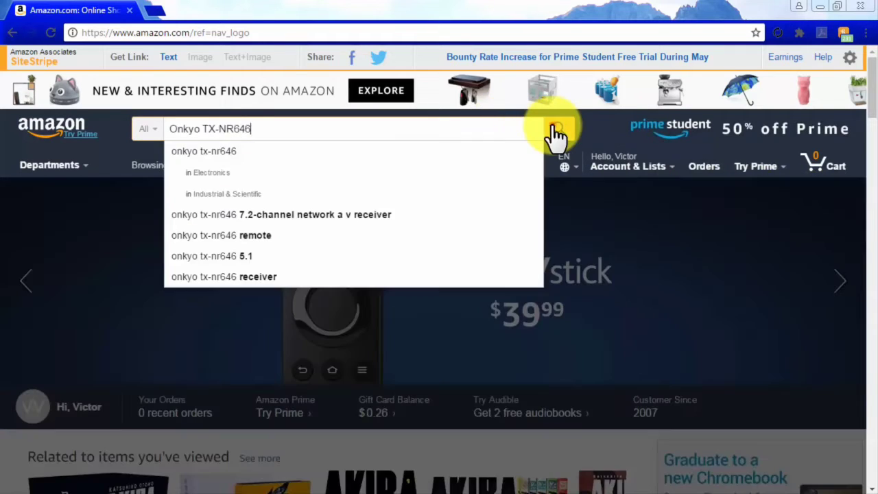
{"action": "left_click", "coordinate": [554, 130]}
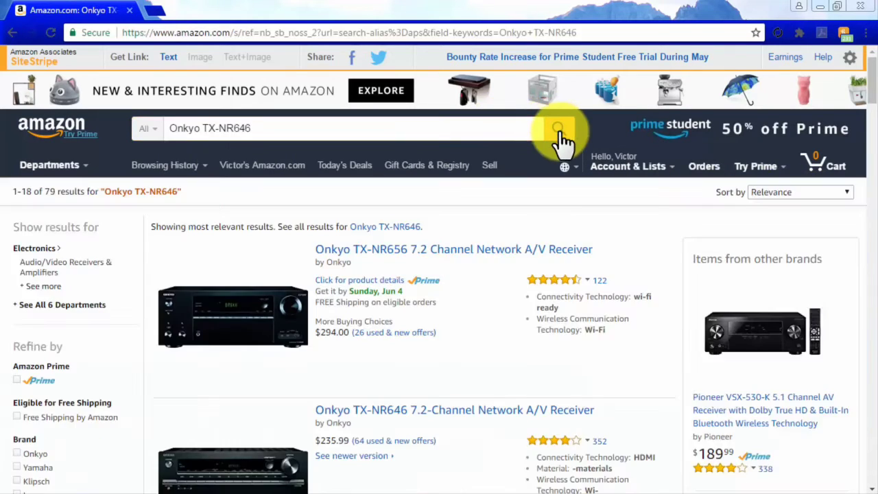
{"action": "left_click", "coordinate": [475, 251]}
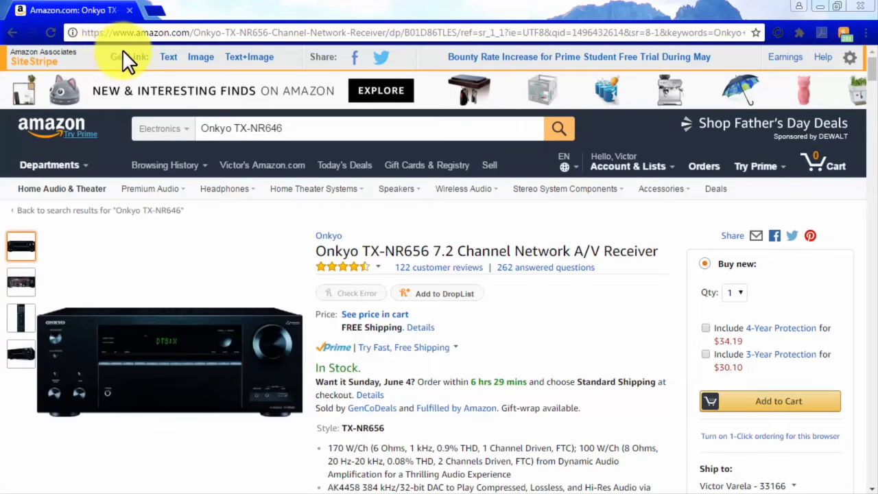
{"action": "left_click", "coordinate": [171, 60]}
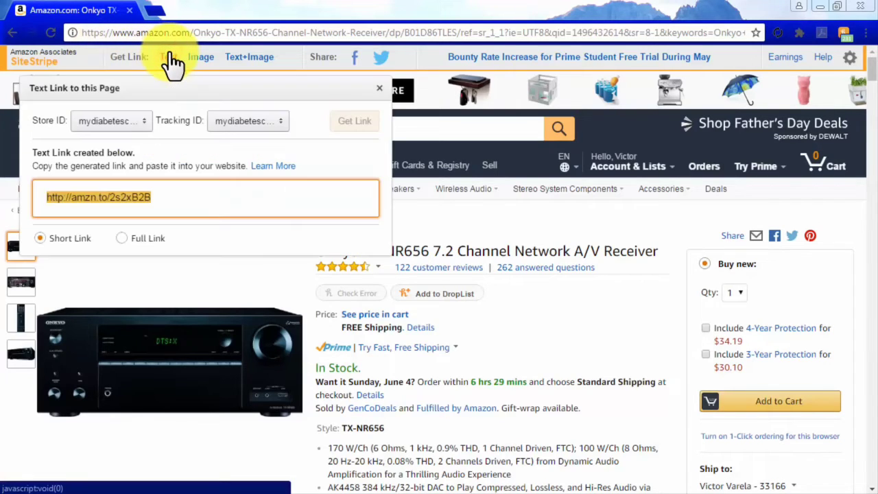
{"action": "left_click", "coordinate": [151, 240]}
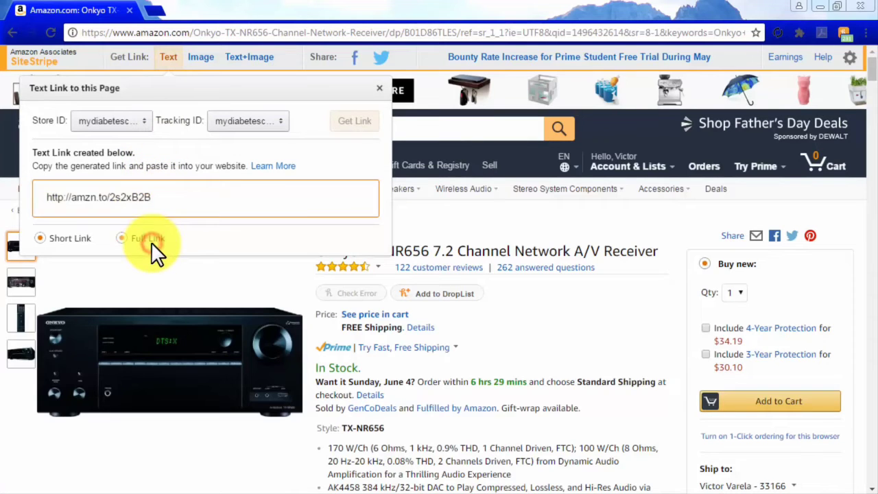
{"action": "left_click", "coordinate": [46, 238]}
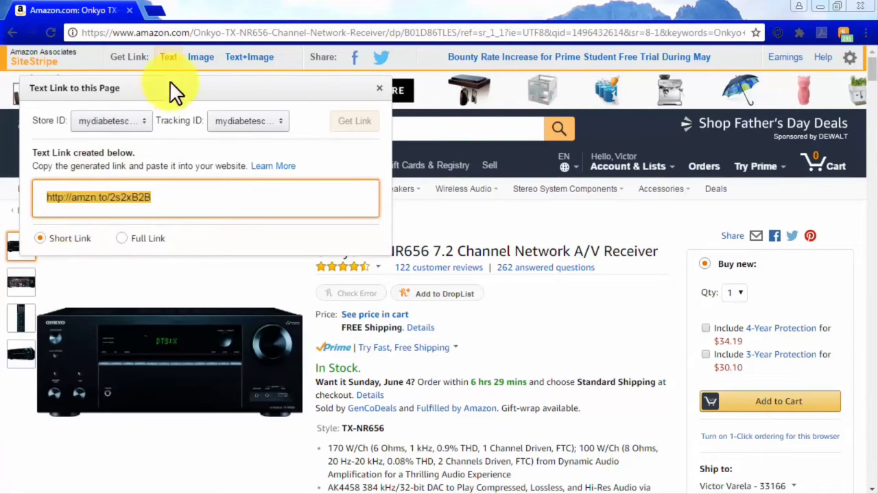
{"action": "left_click", "coordinate": [191, 62]}
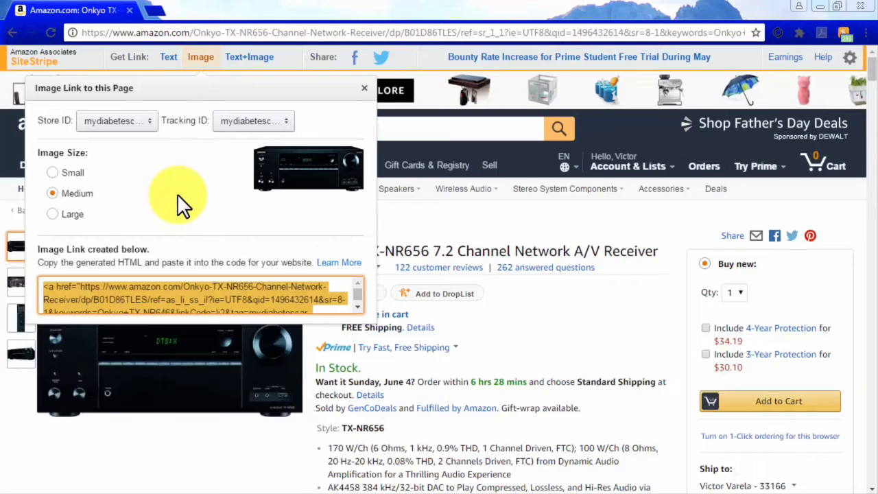
{"action": "left_click", "coordinate": [177, 193]}
{"action": "left_click", "coordinate": [259, 59]}
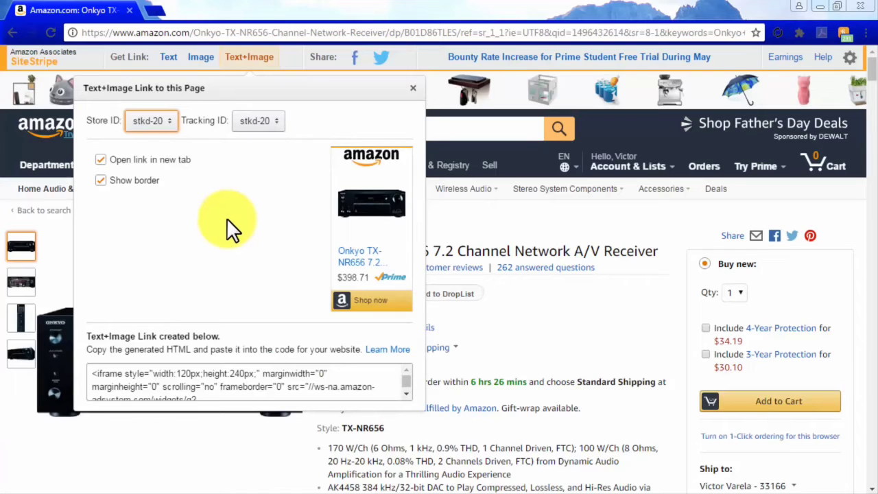
{"action": "left_click", "coordinate": [328, 384]}
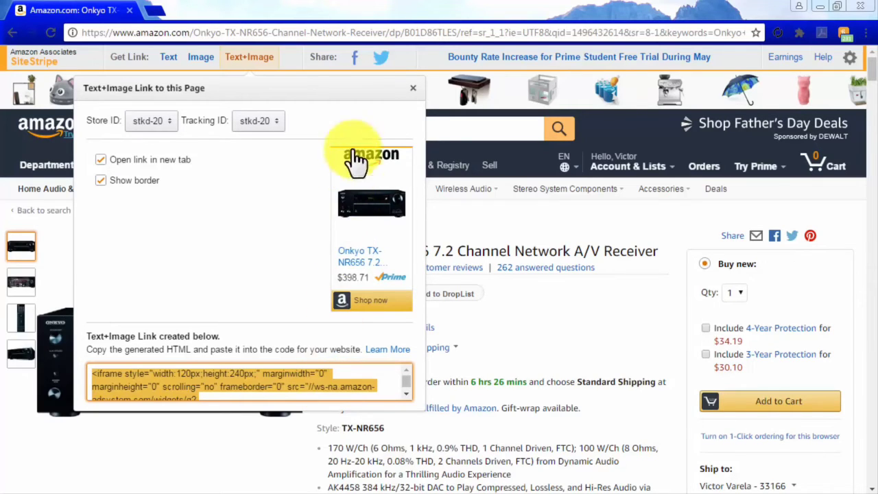
{"action": "left_click", "coordinate": [351, 59]}
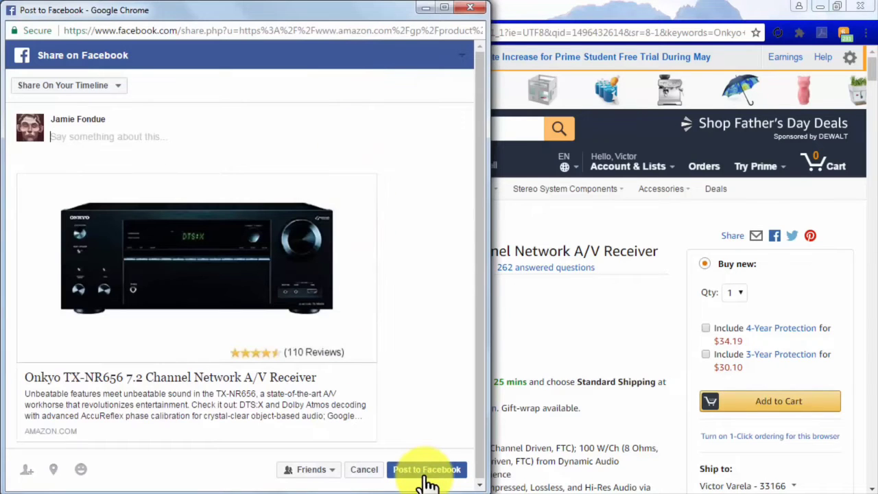
{"action": "left_click", "coordinate": [470, 7]}
{"action": "left_click", "coordinate": [300, 108]}
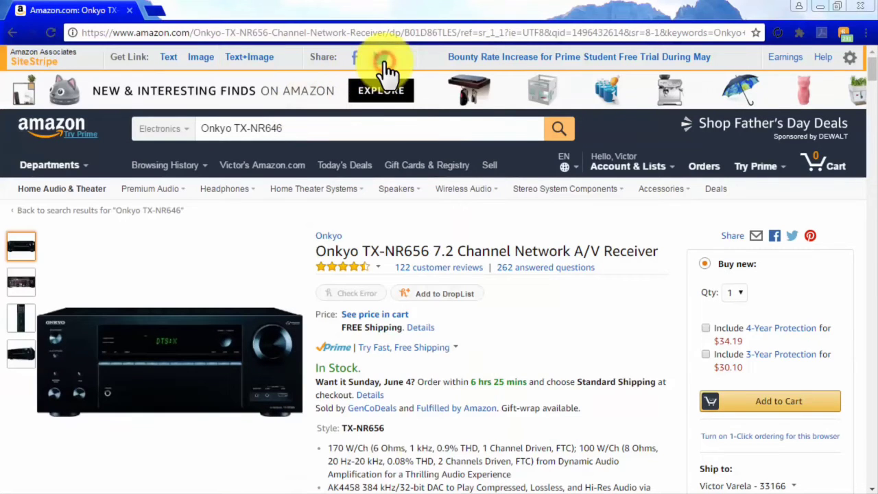
- Search Amazon Associates Product Links for the Onkyo TX-NR646 receiver
{"action": "left_click", "coordinate": [381, 58]}
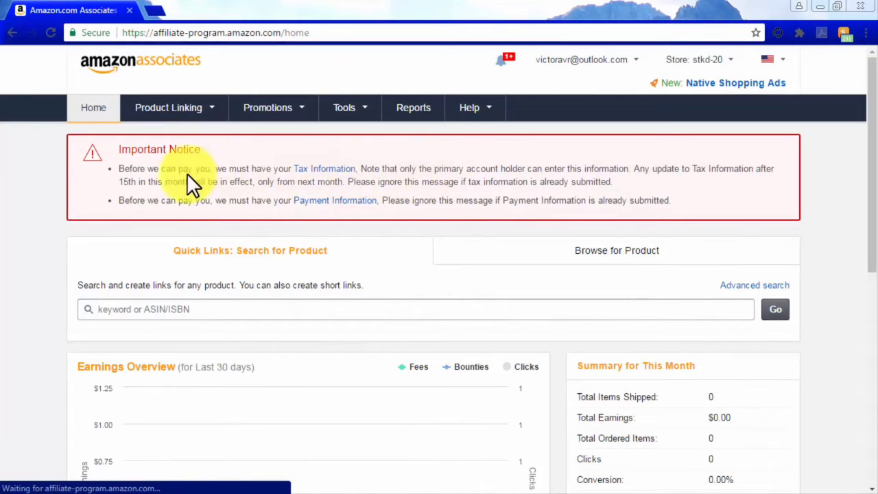
{"action": "left_click", "coordinate": [191, 113]}
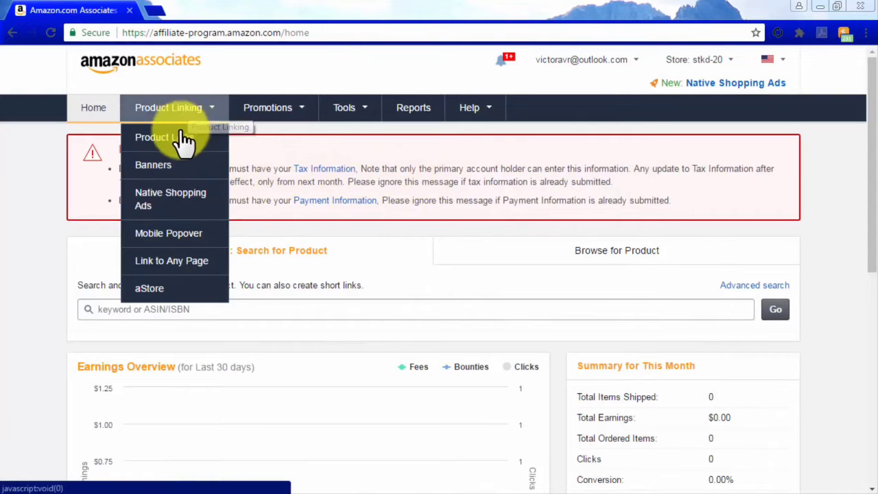
{"action": "left_click", "coordinate": [175, 138]}
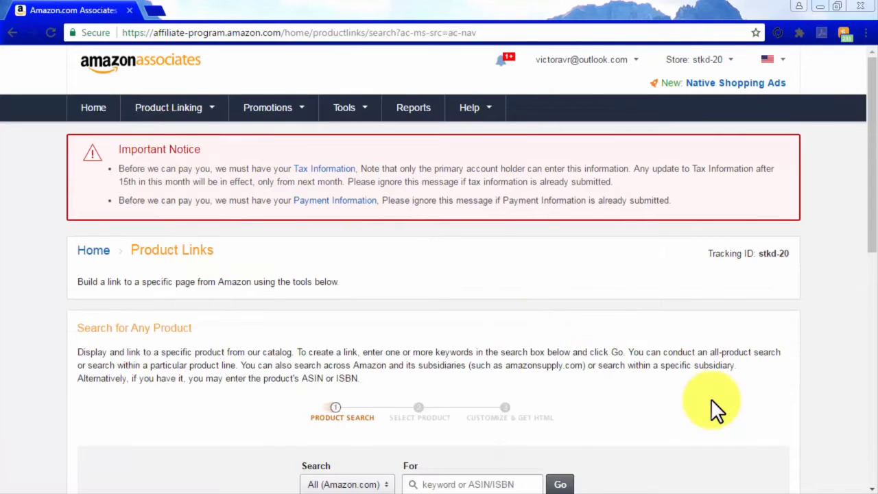
{"action": "scroll", "coordinate": [711, 398], "scroll_direction": "down", "scroll_amount": 2}
{"action": "left_click", "coordinate": [480, 352]}
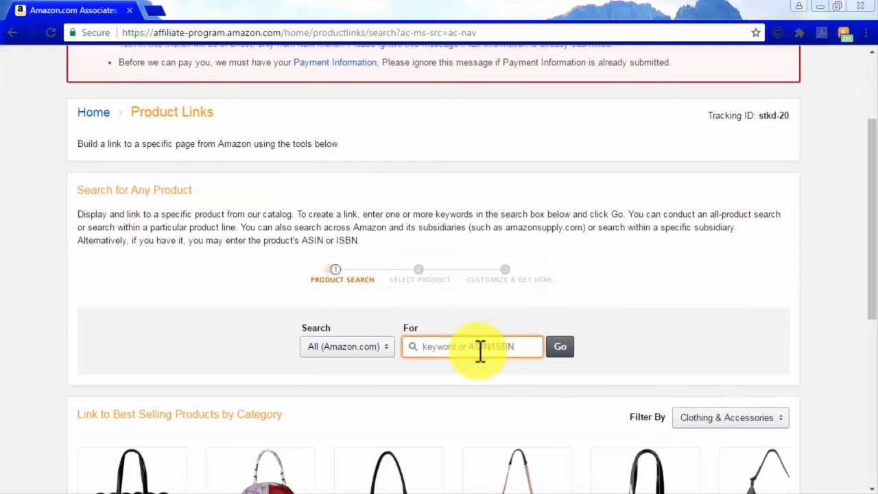
{"action": "type", "text": "Onkyo TX-NR646"}
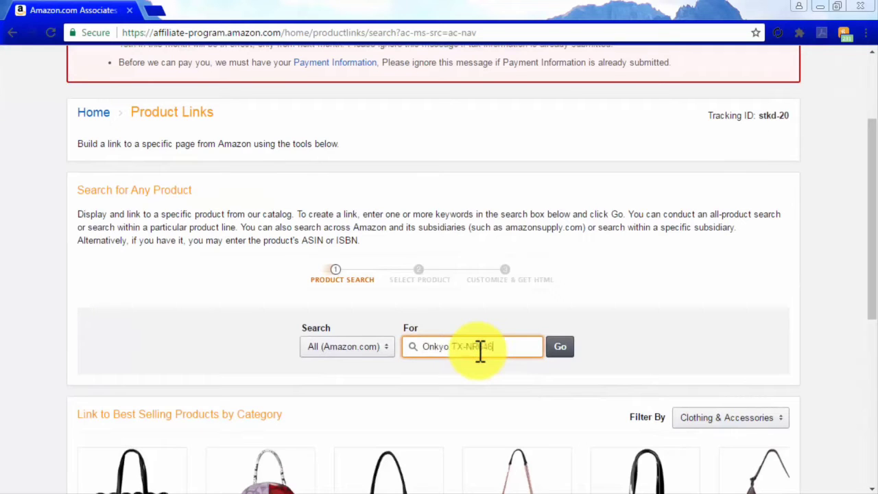
{"action": "left_click", "coordinate": [563, 348]}
{"action": "scroll", "coordinate": [565, 348], "scroll_direction": "down", "scroll_amount": 5}
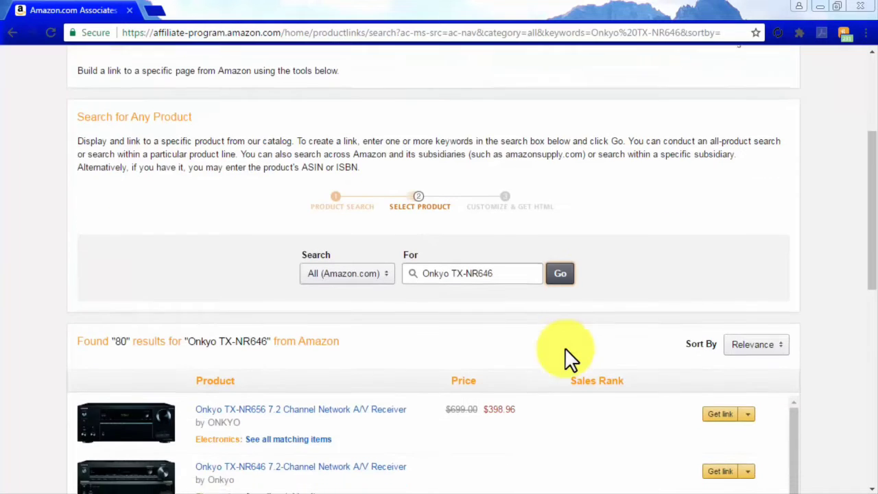
{"action": "scroll", "coordinate": [564, 347], "scroll_direction": "up", "scroll_amount": 1}
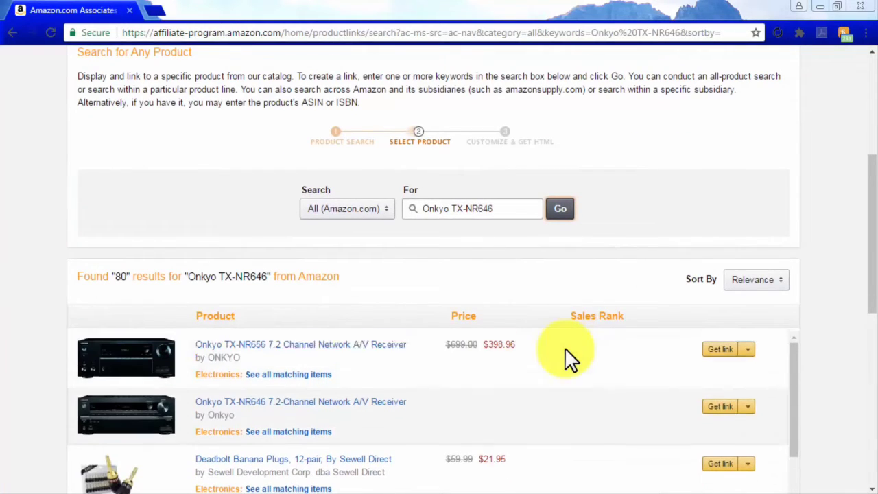
- Copy the Onkyo TX-NR646 affiliate URL, build the link, and compare Text Only and Image Only versions
{"action": "left_click", "coordinate": [741, 414]}
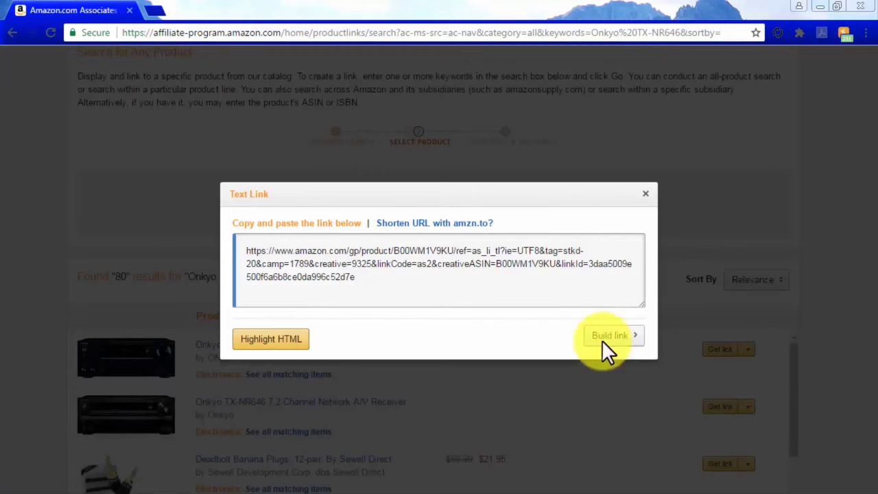
{"action": "left_click", "coordinate": [452, 253]}
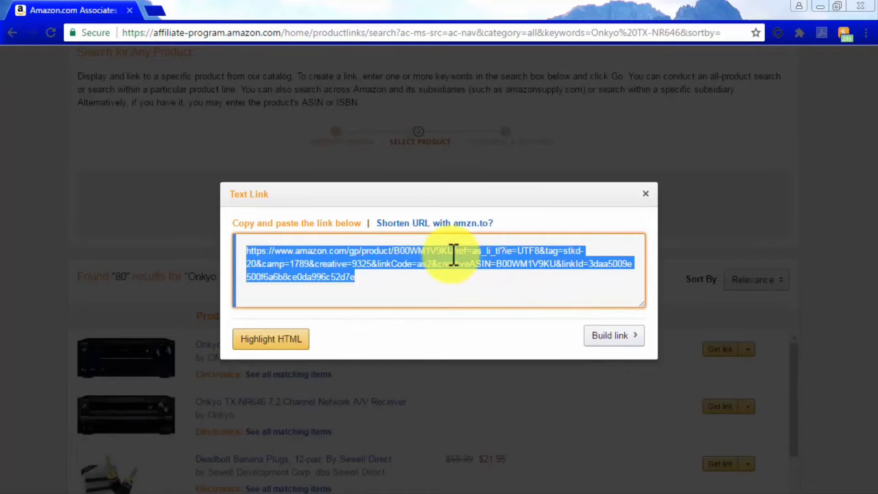
{"action": "left_click", "coordinate": [603, 336]}
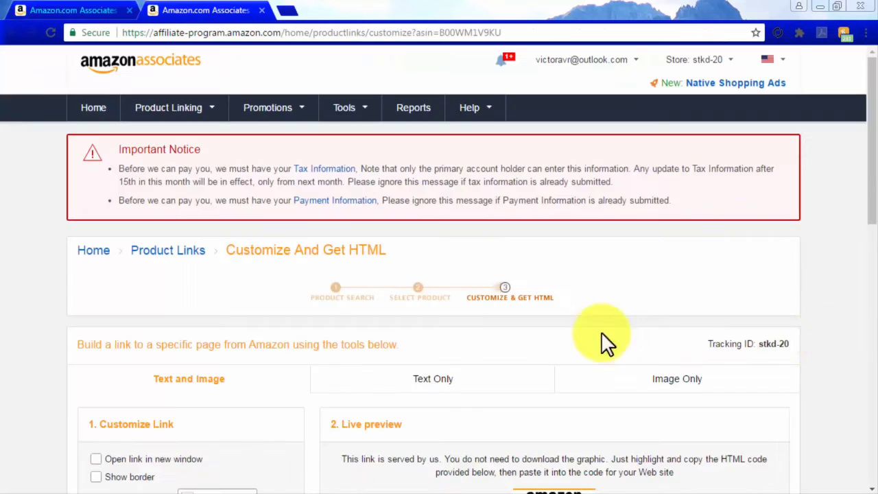
{"action": "scroll", "coordinate": [827, 336], "scroll_direction": "down", "scroll_amount": 3}
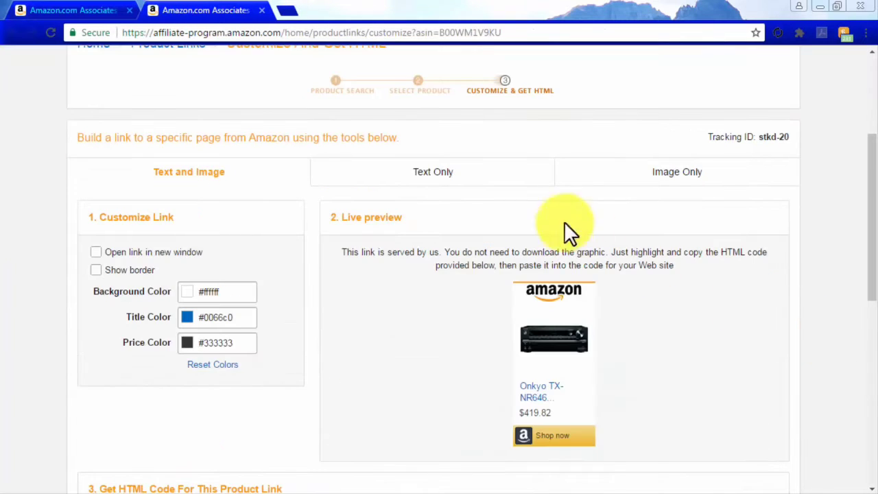
{"action": "left_click", "coordinate": [463, 176]}
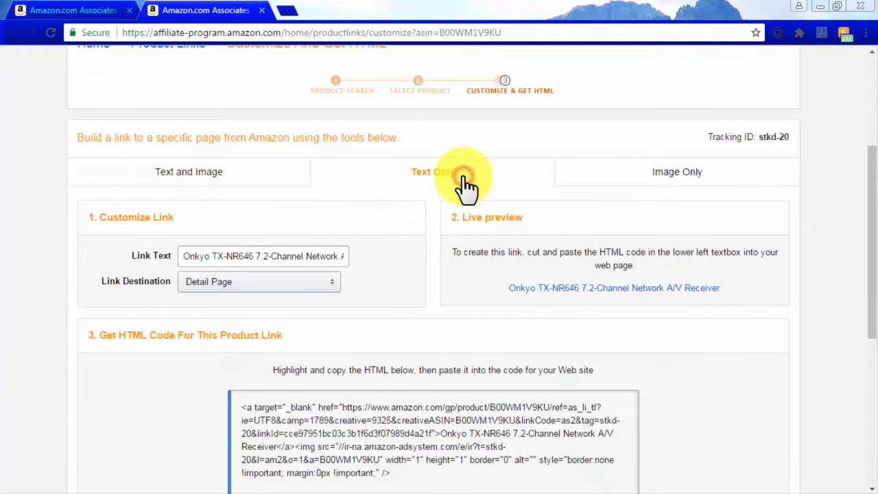
{"action": "left_click", "coordinate": [654, 180]}
{"action": "scroll", "coordinate": [832, 188], "scroll_direction": "down", "scroll_amount": 1}
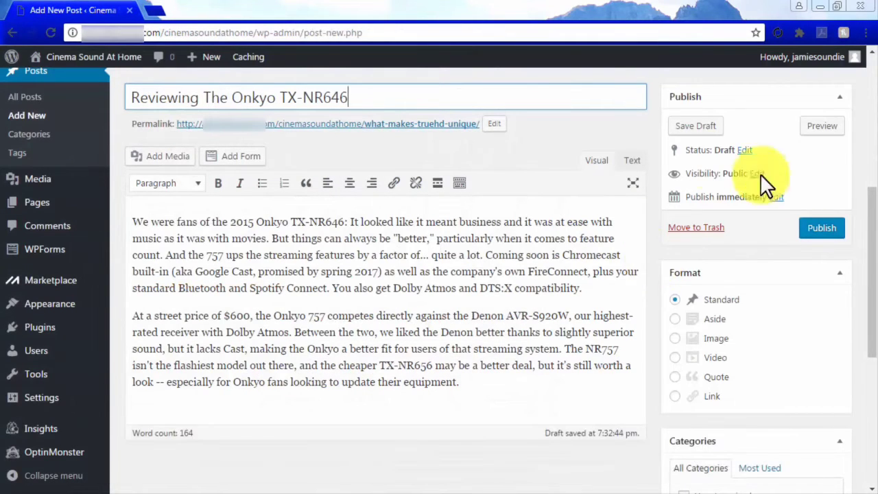
- Insert the pasted Amazon affiliate URL into the post, then delete the inserted link
{"action": "left_click", "coordinate": [159, 159]}
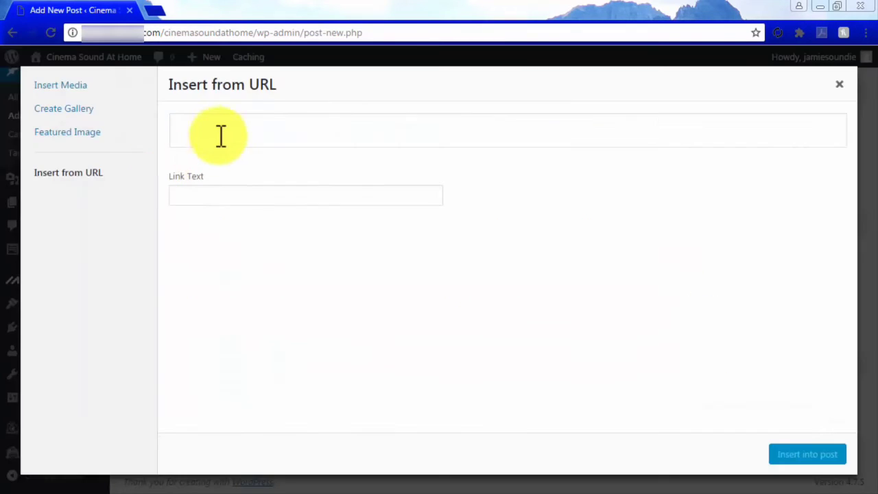
{"action": "left_click", "coordinate": [237, 130]}
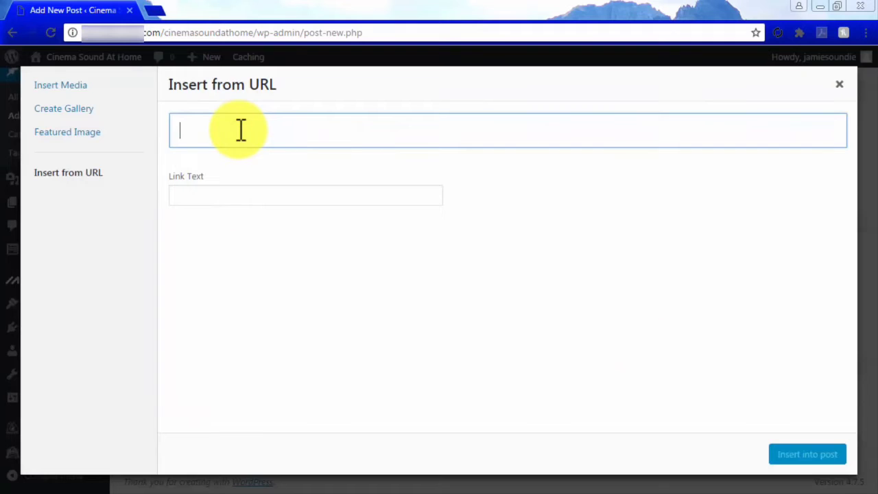
{"action": "key", "text": "ctrl+v"}
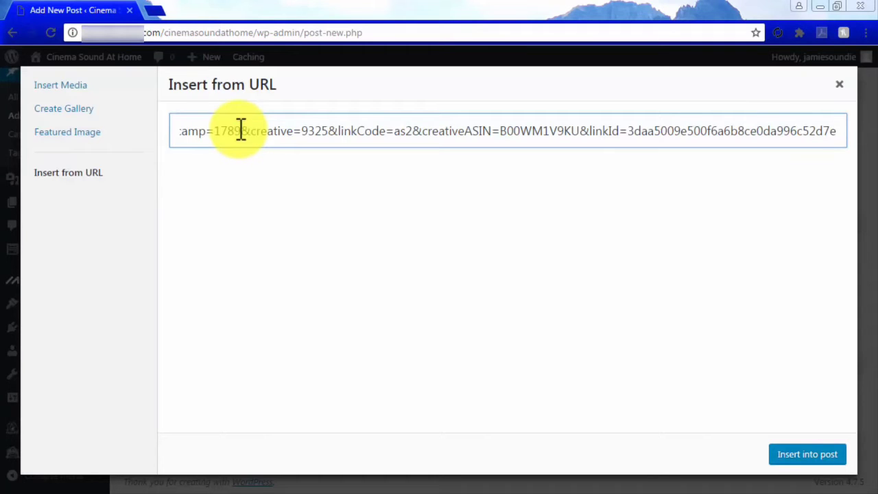
{"action": "left_click", "coordinate": [797, 458]}
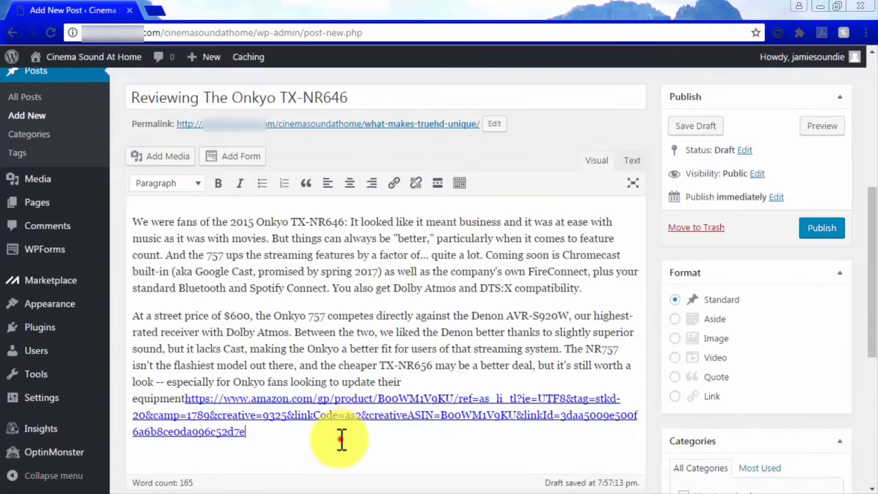
{"action": "left_click_drag", "start_coordinate": [340, 439], "coordinate": [186, 401]}
{"action": "key", "text": "BackSpace"}
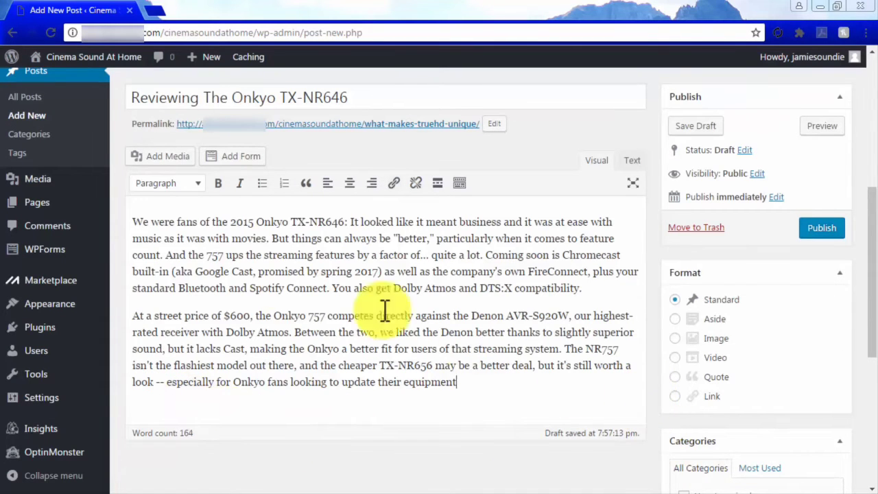
- Above the first paragraph, insert the affiliate link reading 'This Is An Affiliate Link To The Product'
{"action": "left_click", "coordinate": [131, 222]}
{"action": "key", "text": "Return"}
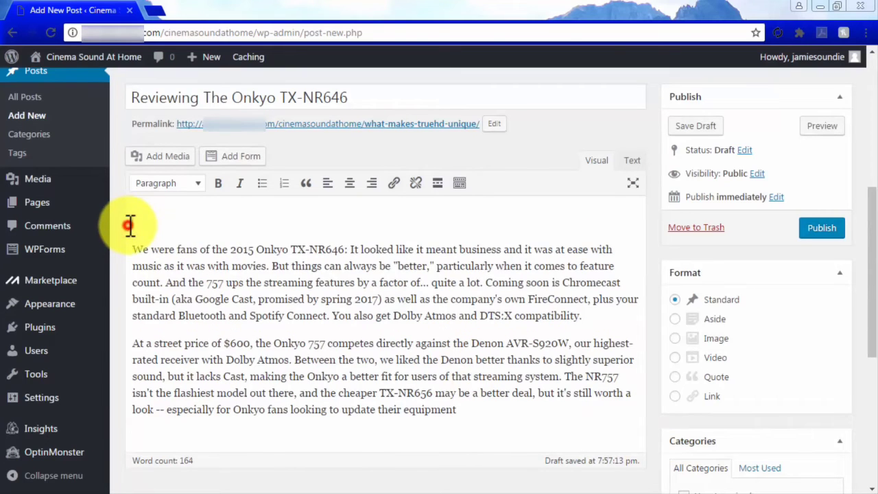
{"action": "left_click", "coordinate": [135, 165]}
{"action": "left_click", "coordinate": [215, 141]}
{"action": "key", "text": "ctrl+v"}
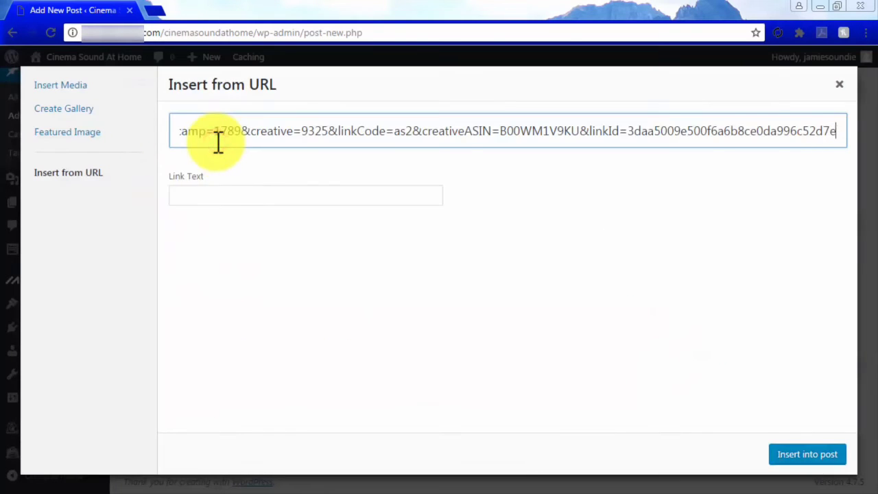
{"action": "left_click", "coordinate": [249, 191]}
{"action": "type", "text": "This Is An Affi"}
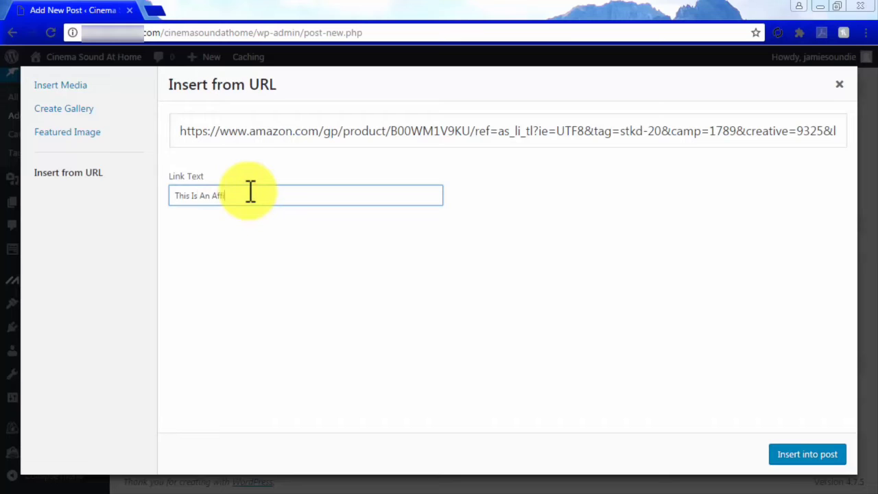
{"action": "type", "text": "liate Lin"}
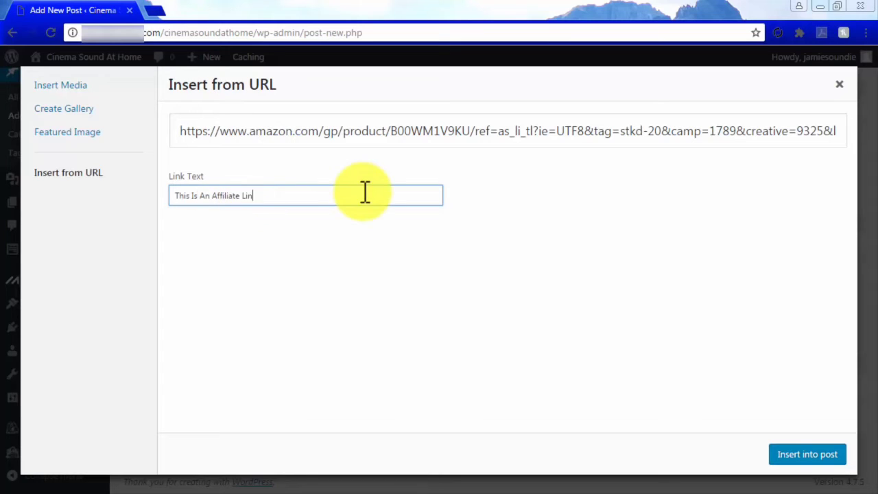
{"action": "type", "text": "k To The Product"}
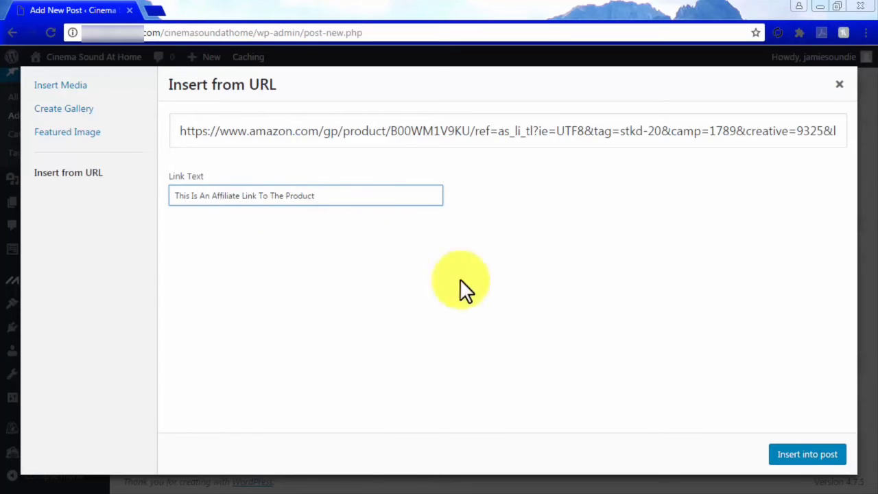
{"action": "left_click", "coordinate": [816, 454]}
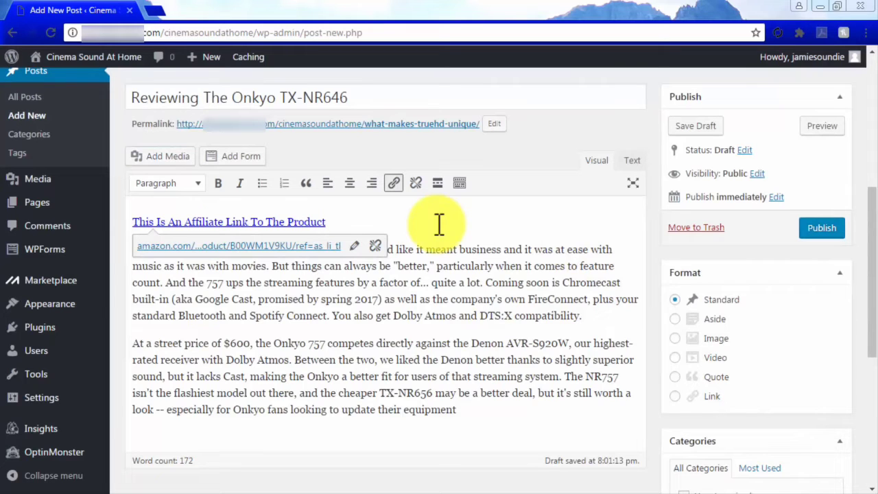
{"action": "left_click", "coordinate": [595, 314]}
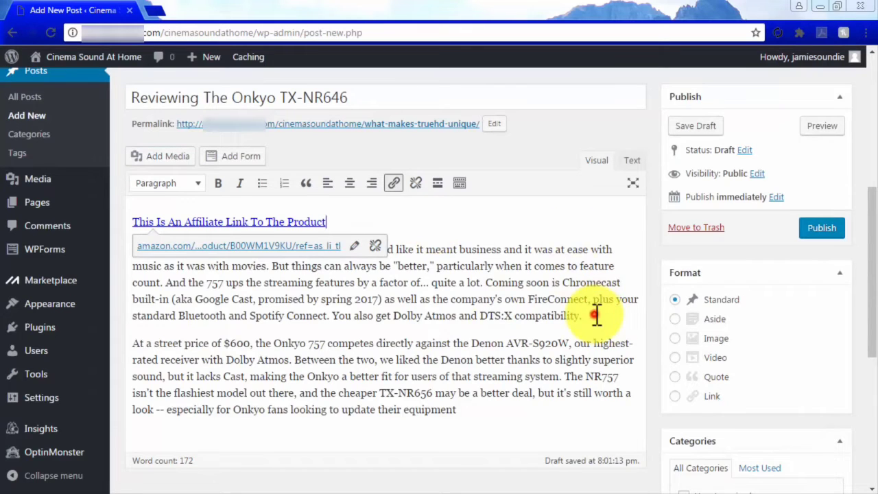
{"action": "key", "text": "Return"}
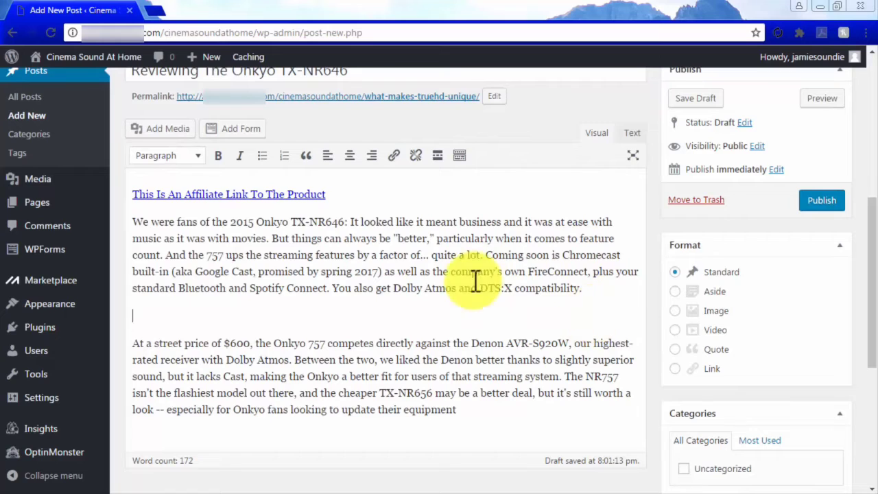
{"action": "left_click", "coordinate": [174, 131]}
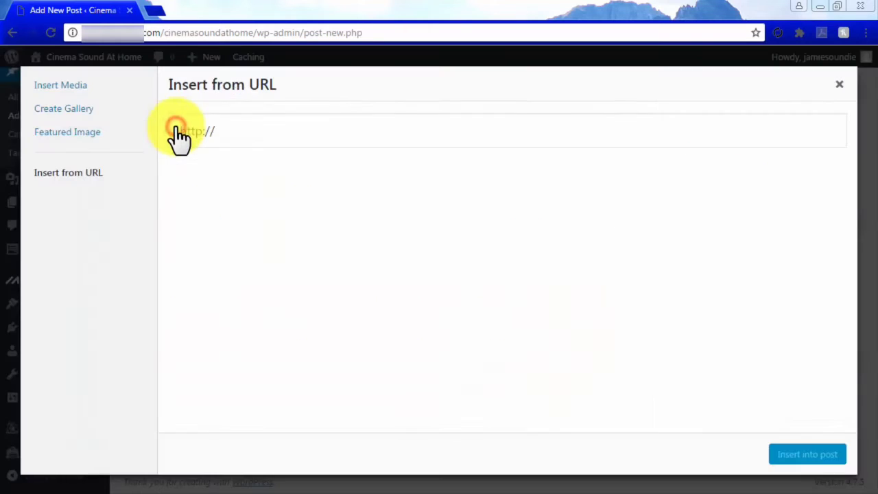
{"action": "left_click_drag", "start_coordinate": [175, 130], "coordinate": [225, 137]}
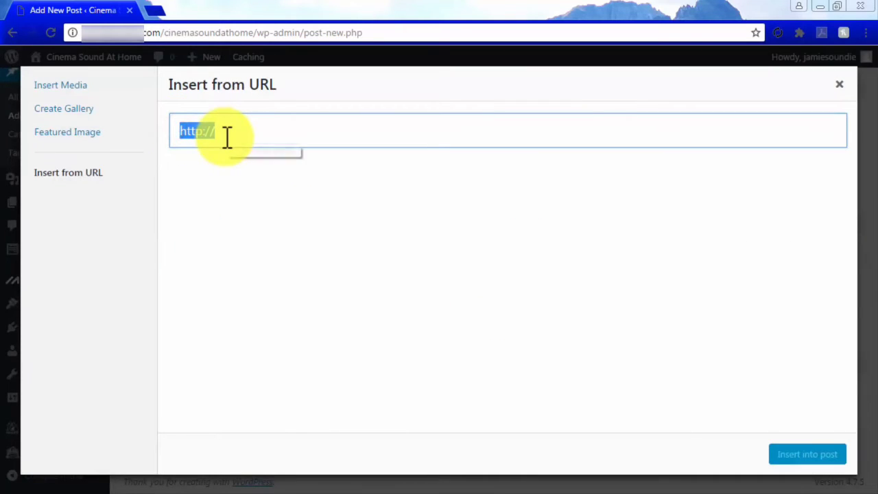
{"action": "key", "text": "ctrl+v"}
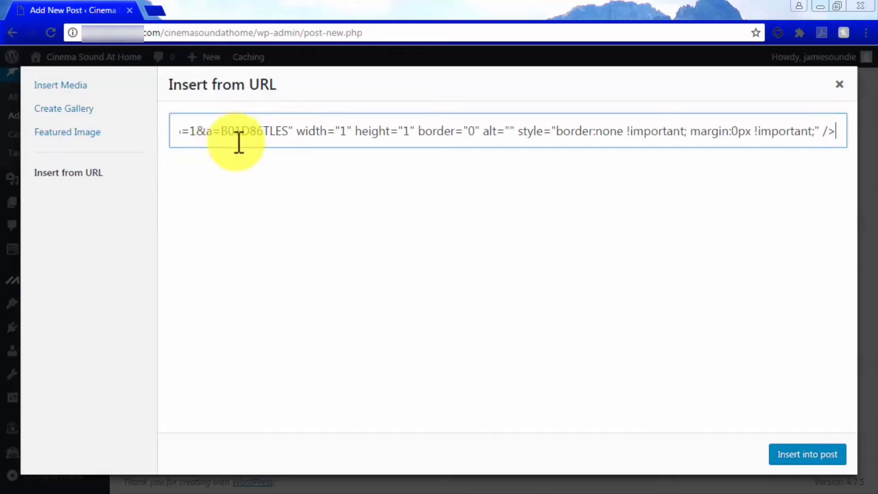
{"action": "left_click", "coordinate": [811, 454]}
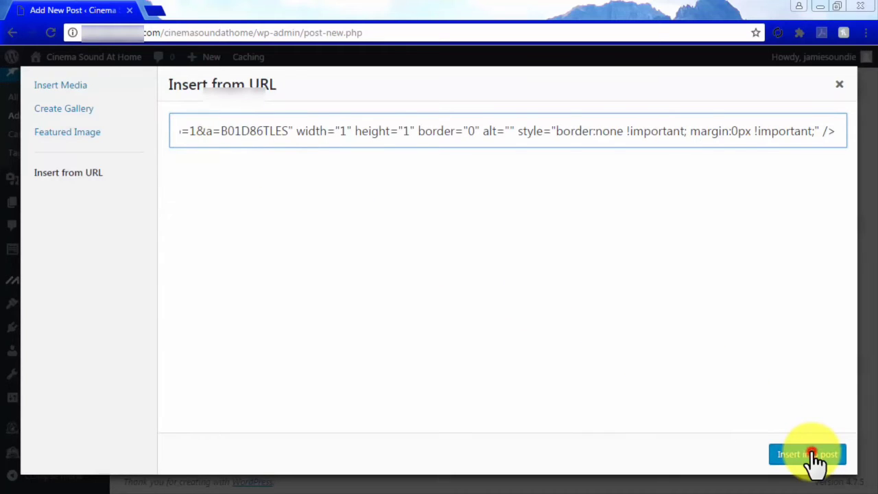
{"action": "left_click", "coordinate": [334, 343]}
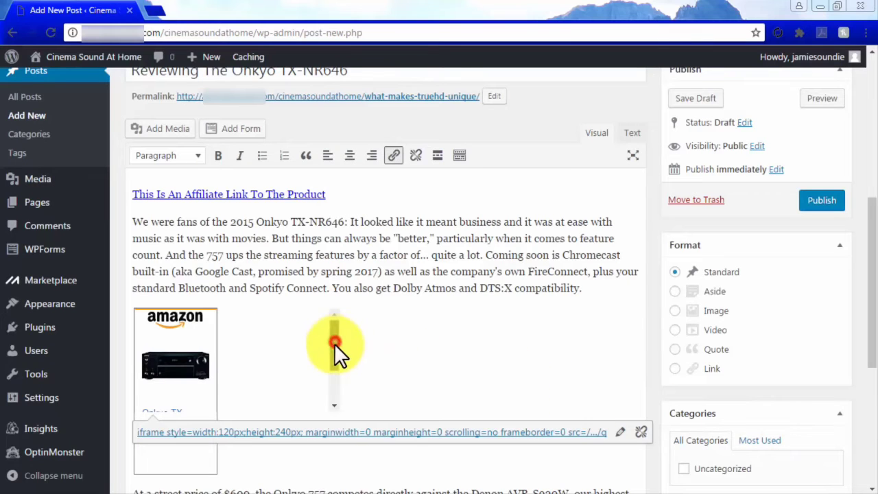
{"action": "mouse_move", "coordinate": [334, 343]}
{"action": "left_mouse_down"}
{"action": "mouse_move", "coordinate": [331, 377]}
{"action": "mouse_move", "coordinate": [334, 337]}
{"action": "left_mouse_up"}
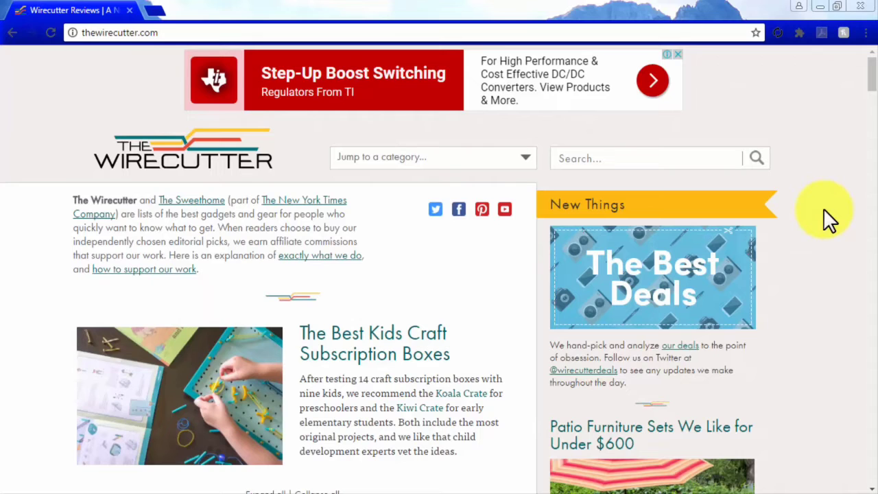
- Open The Wirecutter's Best Wireless Earbuds review, then its best wireless exercise headphones guide
{"action": "scroll", "coordinate": [823, 208], "scroll_direction": "down", "scroll_amount": 3}
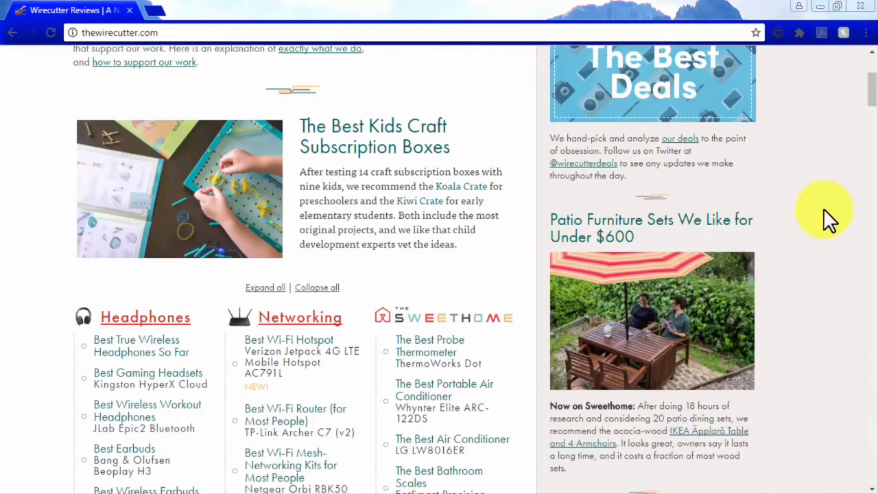
{"action": "scroll", "coordinate": [822, 207], "scroll_direction": "down", "scroll_amount": 5}
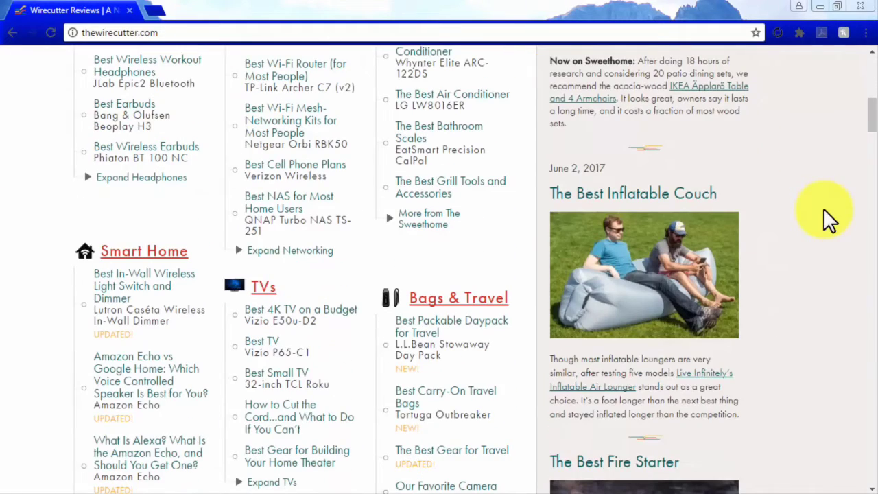
{"action": "left_click", "coordinate": [182, 146]}
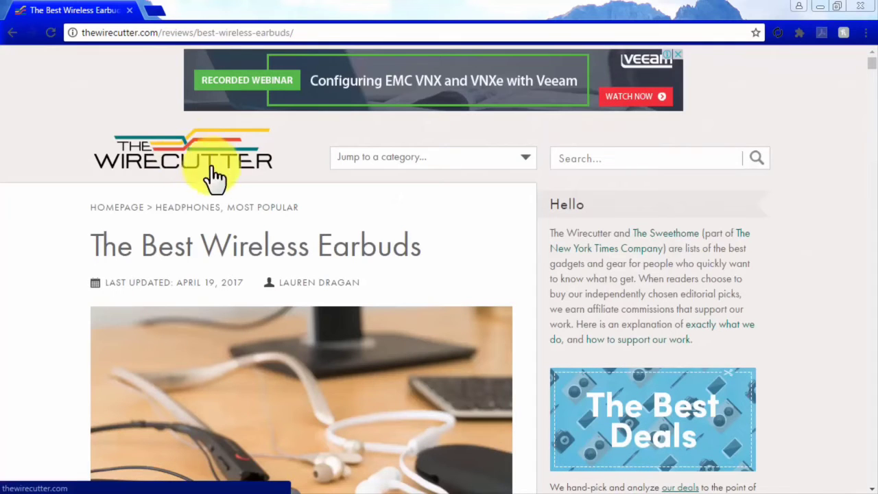
{"action": "scroll", "coordinate": [533, 334], "scroll_direction": "down", "scroll_amount": 4}
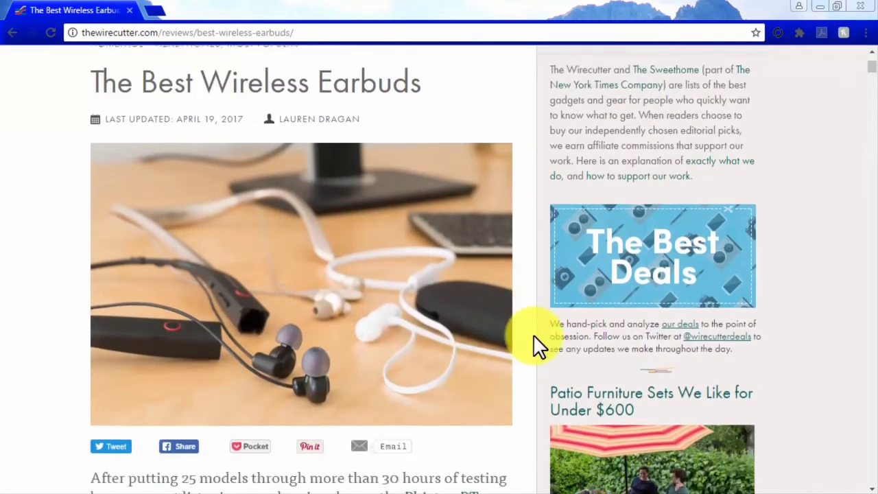
{"action": "scroll", "coordinate": [532, 334], "scroll_direction": "down", "scroll_amount": 7}
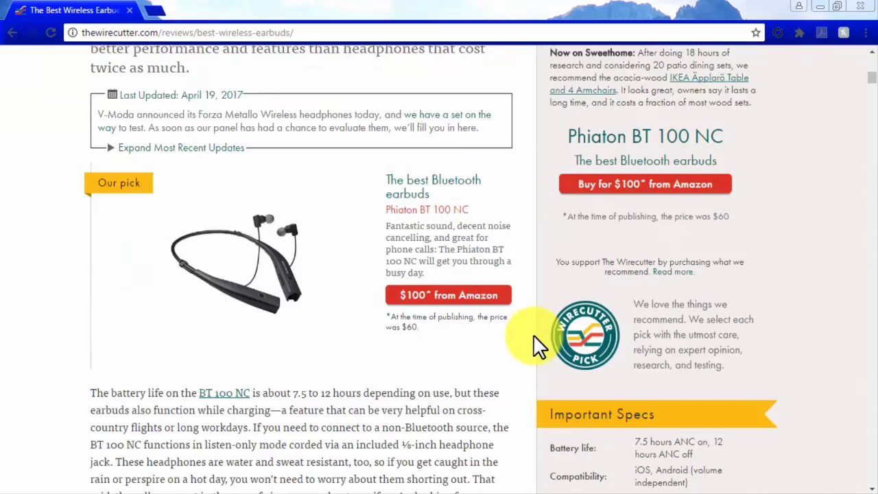
{"action": "scroll", "coordinate": [533, 334], "scroll_direction": "down", "scroll_amount": 1}
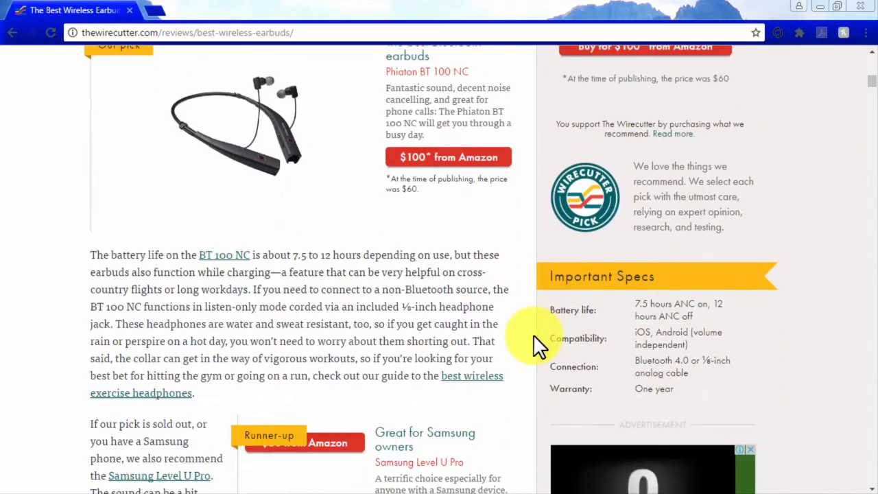
{"action": "left_click", "coordinate": [472, 377]}
- Open the Amazon page for the JLab Epic2 earbuds and add them to the cart
{"action": "scroll", "coordinate": [478, 387], "scroll_direction": "down", "scroll_amount": 2}
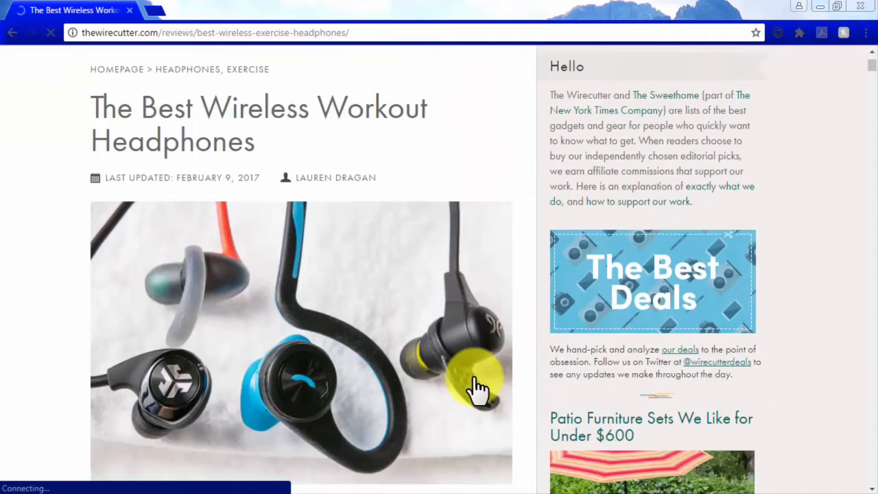
{"action": "left_click", "coordinate": [473, 380]}
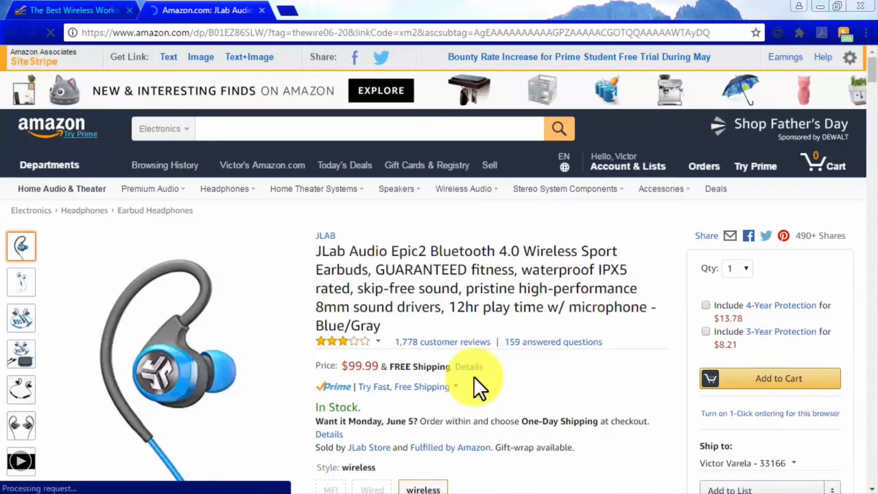
{"action": "left_click", "coordinate": [734, 384]}
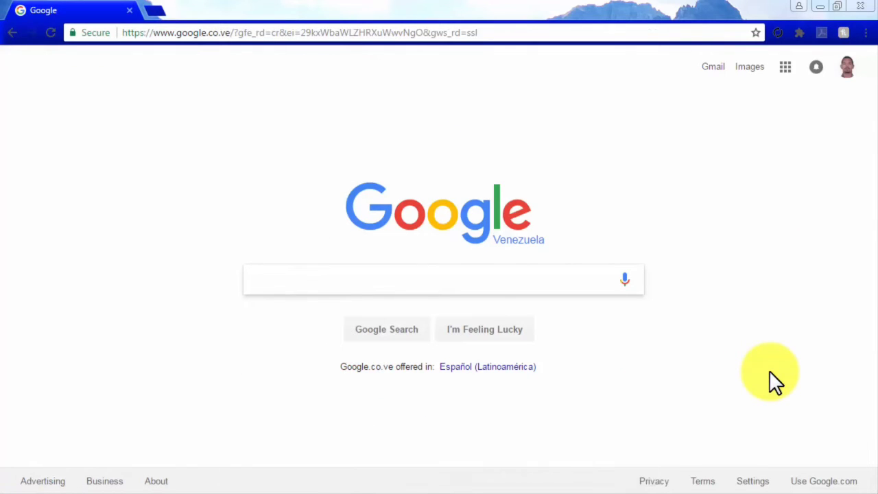
- Search Google for 'do it yourself car wash'
{"action": "type", "text": "do it yo"}
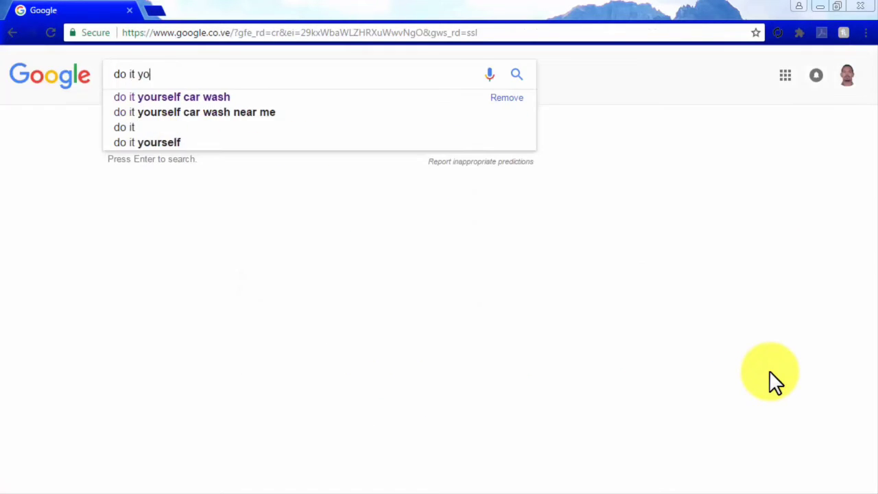
{"action": "type", "text": "urself "}
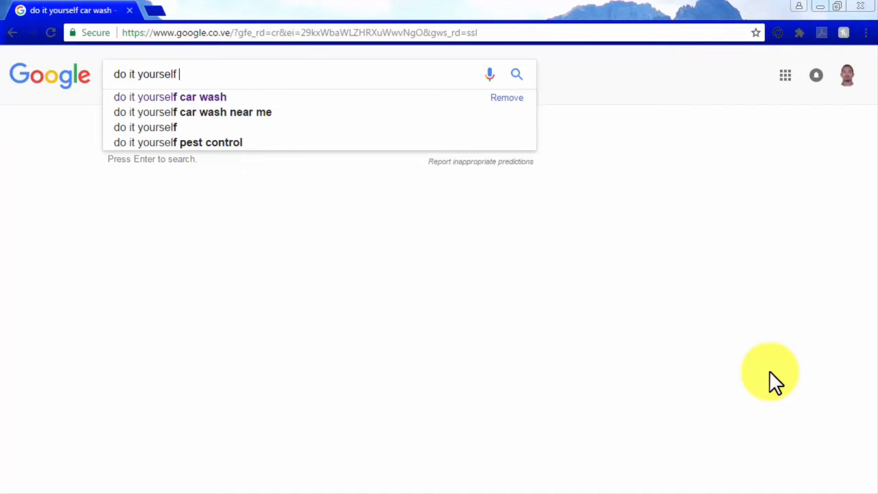
{"action": "type", "text": "car wash"}
{"action": "key", "text": "Return"}
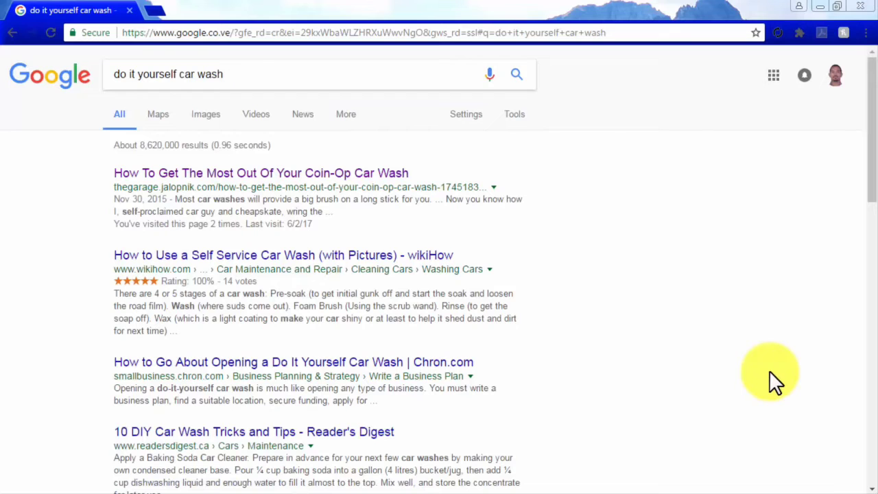
- Open Jalopnik's coin-op car wash article and follow its Detailer's Choice wheel brush offer to Amazon
{"action": "left_click", "coordinate": [386, 177]}
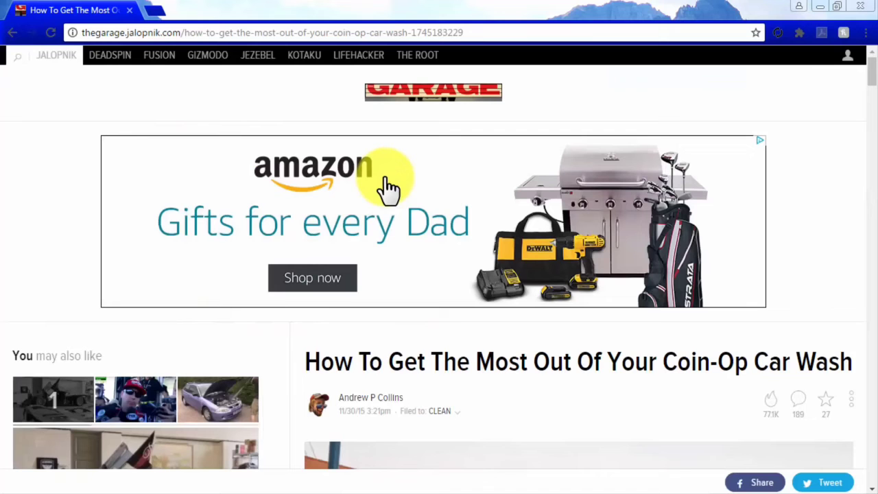
{"action": "scroll", "coordinate": [576, 373], "scroll_direction": "down", "scroll_amount": 3}
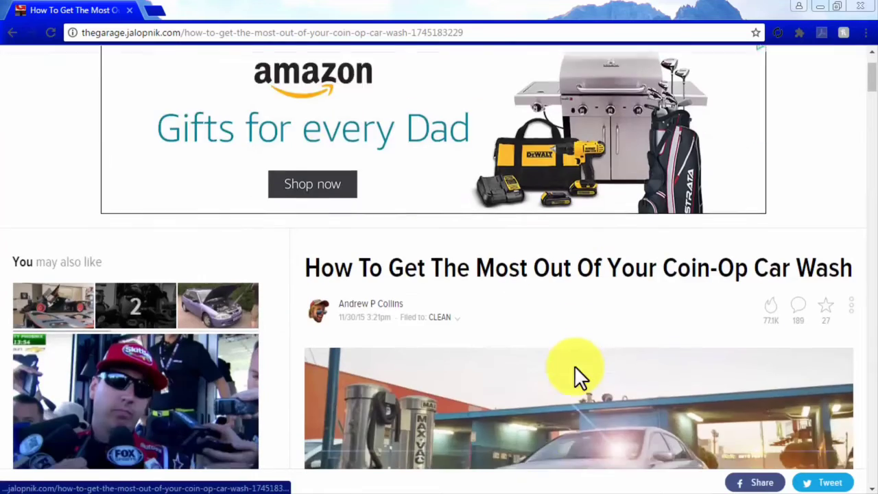
{"action": "scroll", "coordinate": [574, 366], "scroll_direction": "down", "scroll_amount": 9}
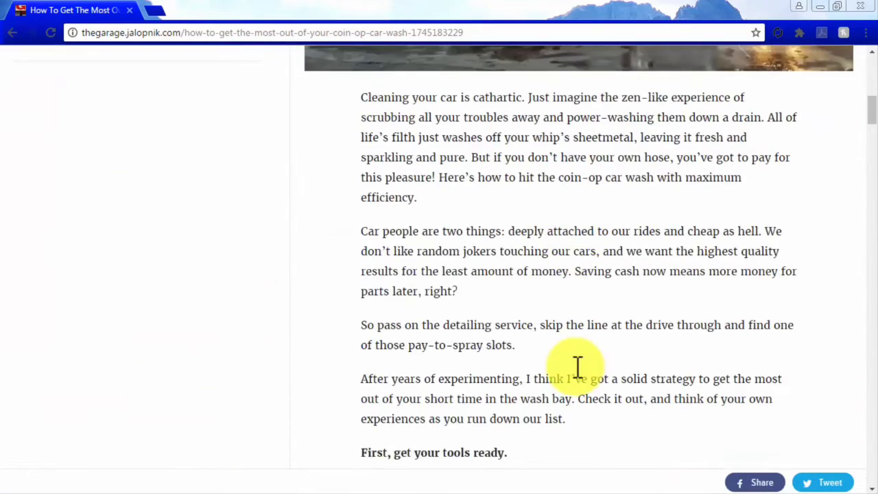
{"action": "scroll", "coordinate": [578, 366], "scroll_direction": "down", "scroll_amount": 6}
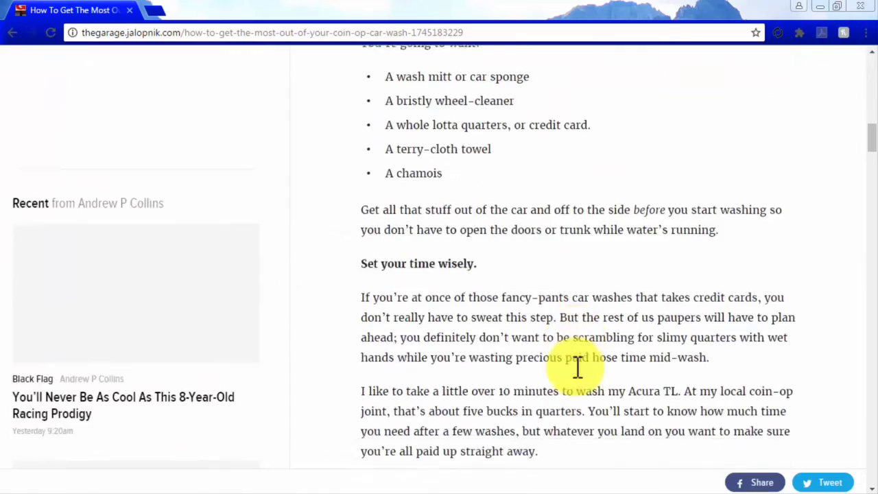
{"action": "scroll", "coordinate": [577, 367], "scroll_direction": "down", "scroll_amount": 2}
{"action": "scroll", "coordinate": [574, 365], "scroll_direction": "down", "scroll_amount": 3}
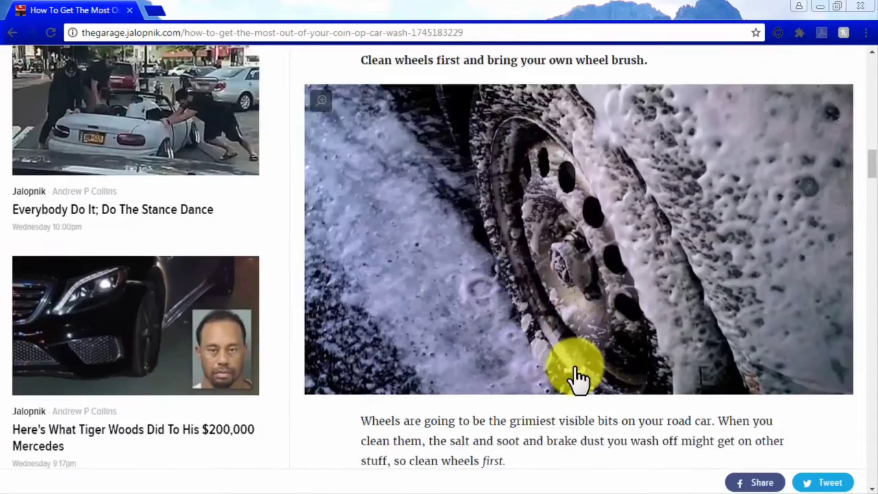
{"action": "scroll", "coordinate": [576, 373], "scroll_direction": "down", "scroll_amount": 5}
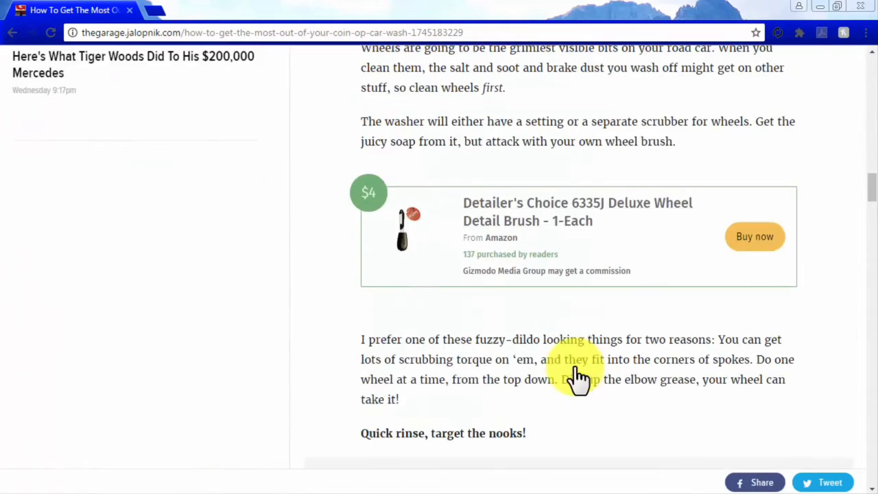
{"action": "left_click", "coordinate": [754, 237]}
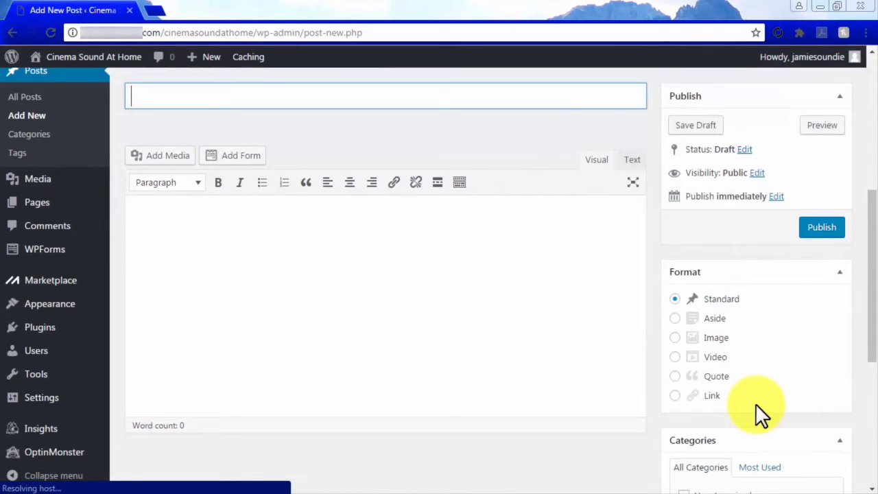
- Title the post 'Best Budget AudioPhile Home Systems' and start the body with 'Looking for the best cheap audiopile equipment?'
{"action": "left_click", "coordinate": [499, 106]}
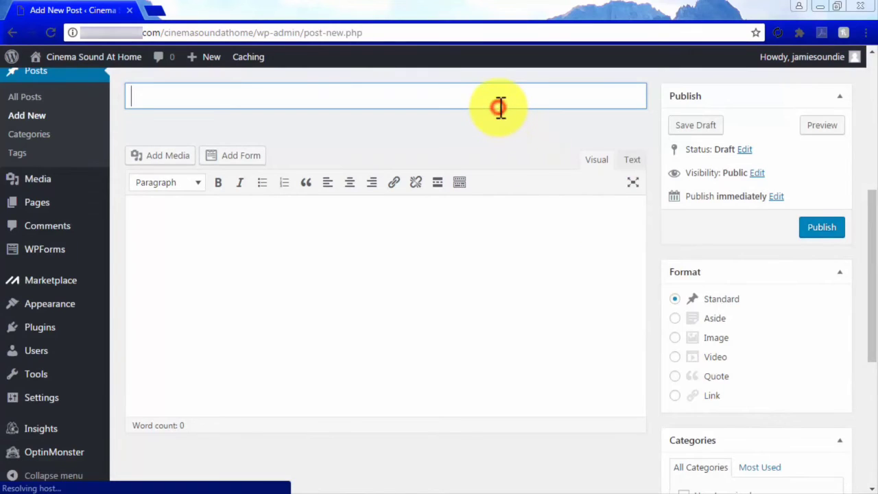
{"action": "type", "text": "Best Budget AudioPhile Home Systems"}
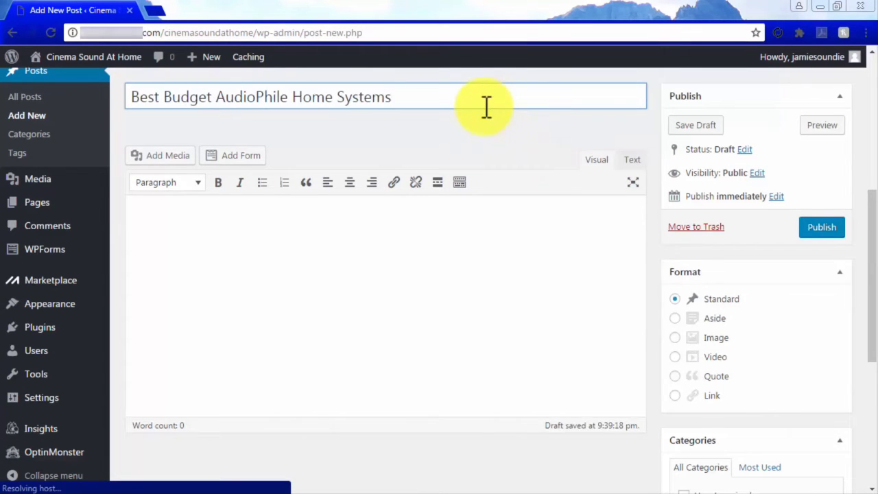
{"action": "left_click", "coordinate": [556, 223]}
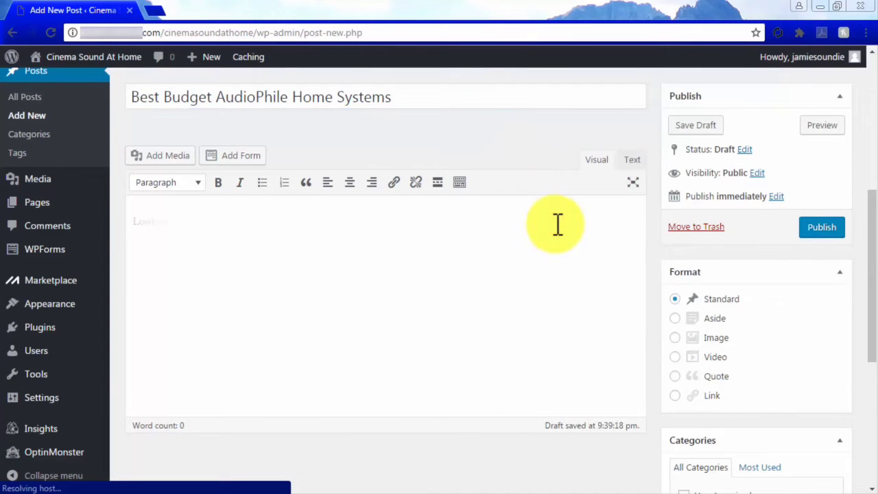
{"action": "type", "text": "Looking for the best cheap audiopile equipment?"}
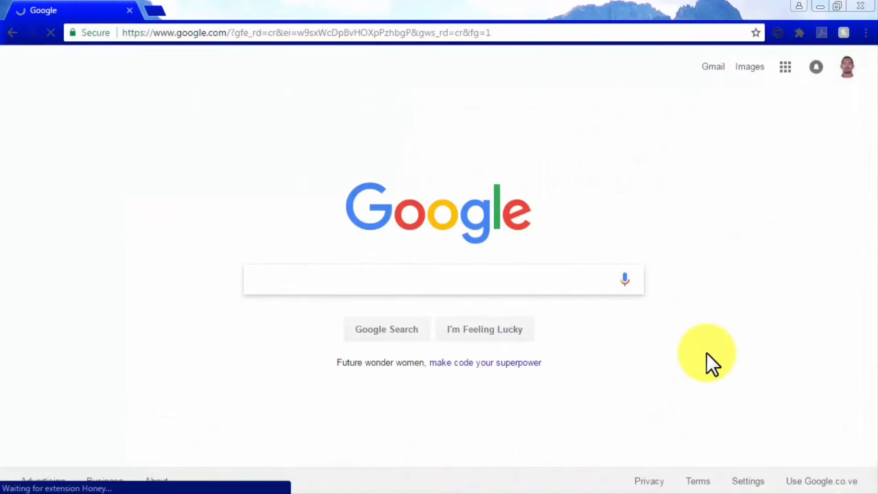
- Search Google for 'best audiophile', then replace the query with 'top audio brands'
{"action": "type", "text": "best audi"}
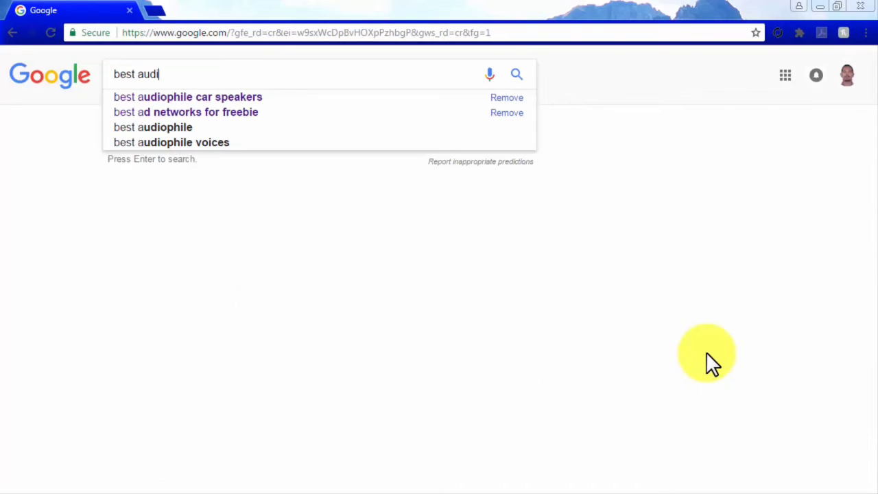
{"action": "type", "text": "ophile"}
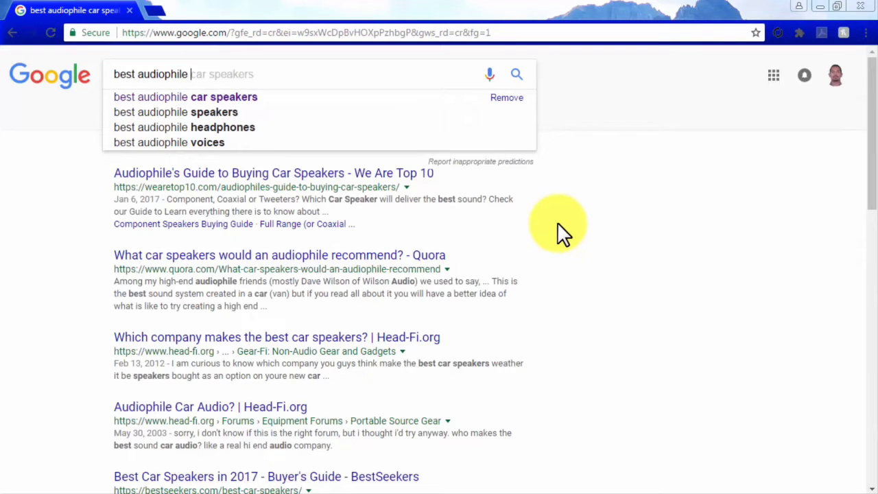
{"action": "left_click", "coordinate": [459, 125]}
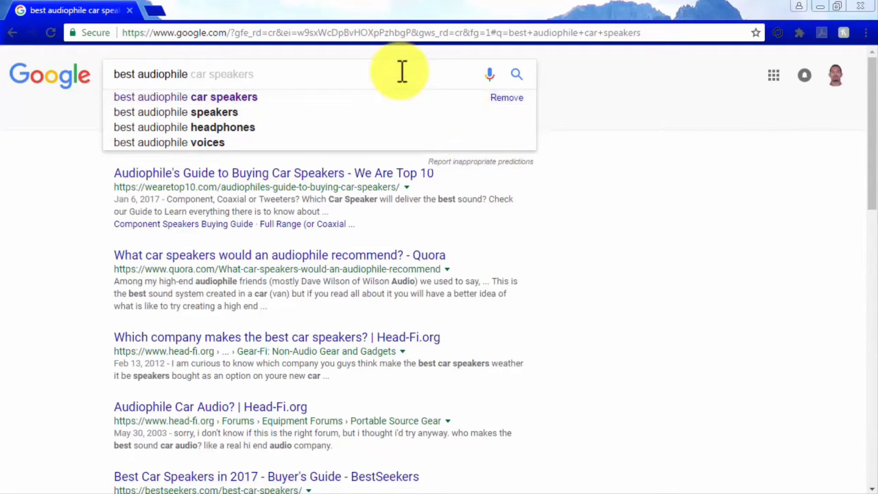
{"action": "left_click_drag", "start_coordinate": [401, 73], "coordinate": [113, 72]}
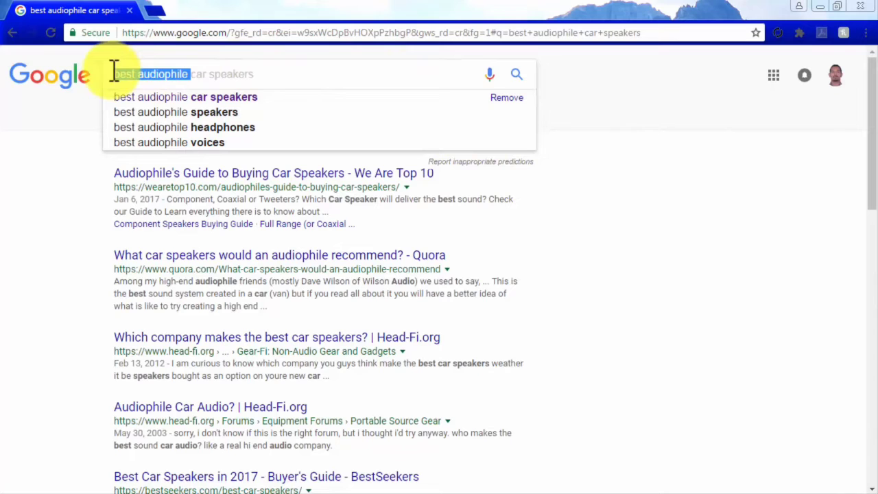
{"action": "type", "text": "oop audio"}
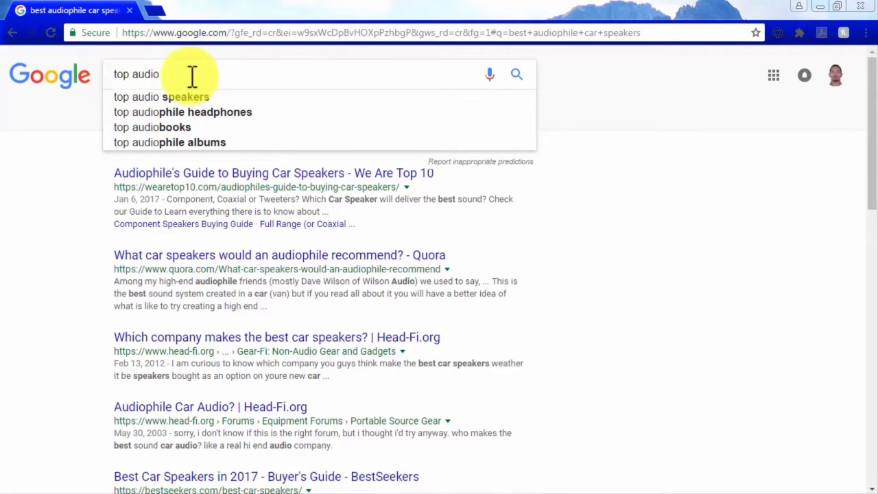
{"action": "type", "text": " brands"}
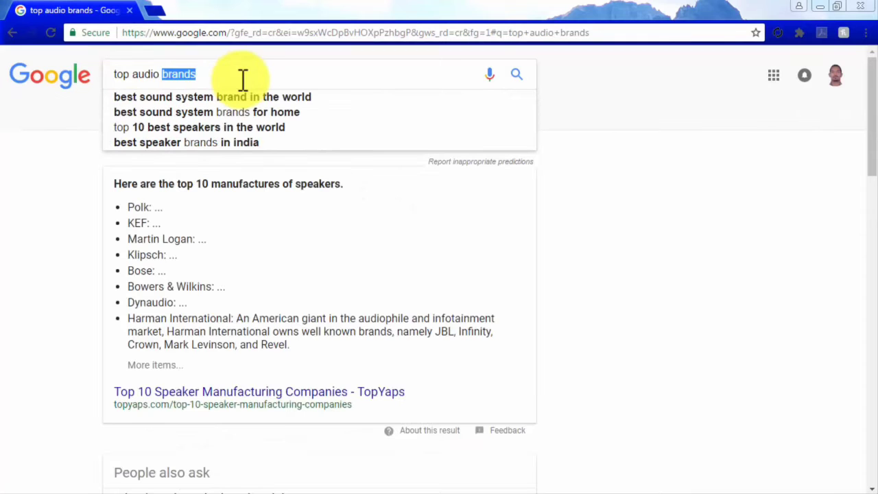
{"action": "key", "text": "BackSpace"}
{"action": "key", "text": "BackSpace"}
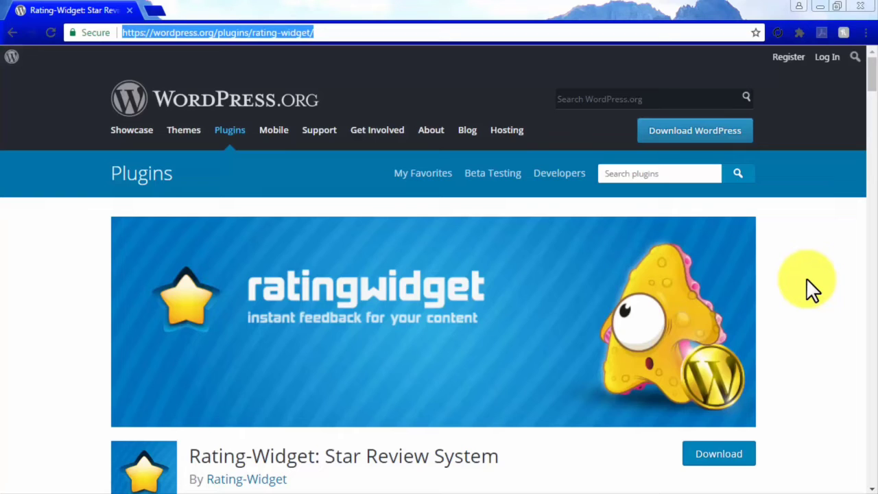
- Scroll through the Rating-Widget plugin's description and details, then back to the top
{"action": "scroll", "coordinate": [805, 277], "scroll_direction": "down", "scroll_amount": 5}
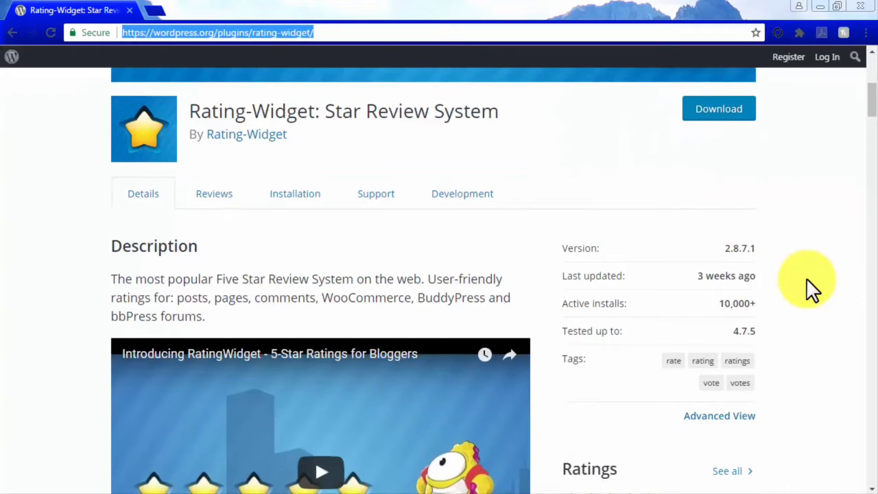
{"action": "scroll", "coordinate": [805, 277], "scroll_direction": "down", "scroll_amount": 3}
{"action": "scroll", "coordinate": [807, 279], "scroll_direction": "down", "scroll_amount": 3}
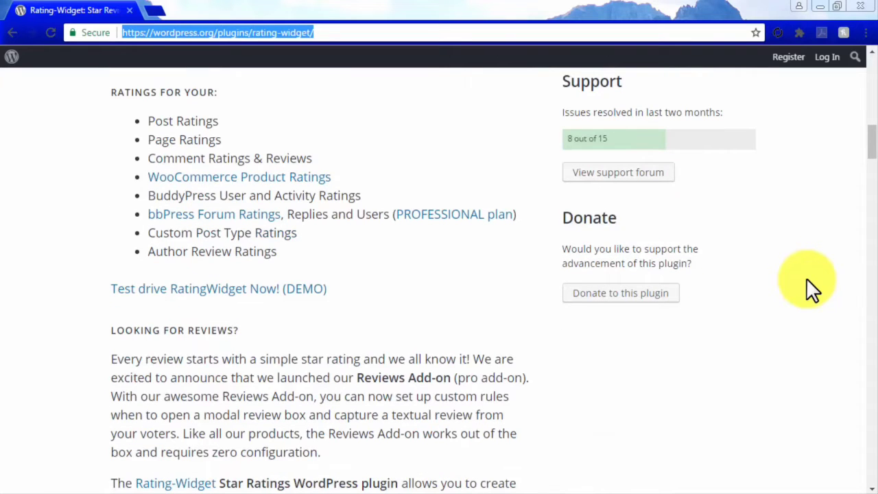
{"action": "scroll", "coordinate": [805, 277], "scroll_direction": "up", "scroll_amount": 5}
{"action": "scroll", "coordinate": [805, 277], "scroll_direction": "up", "scroll_amount": 4}
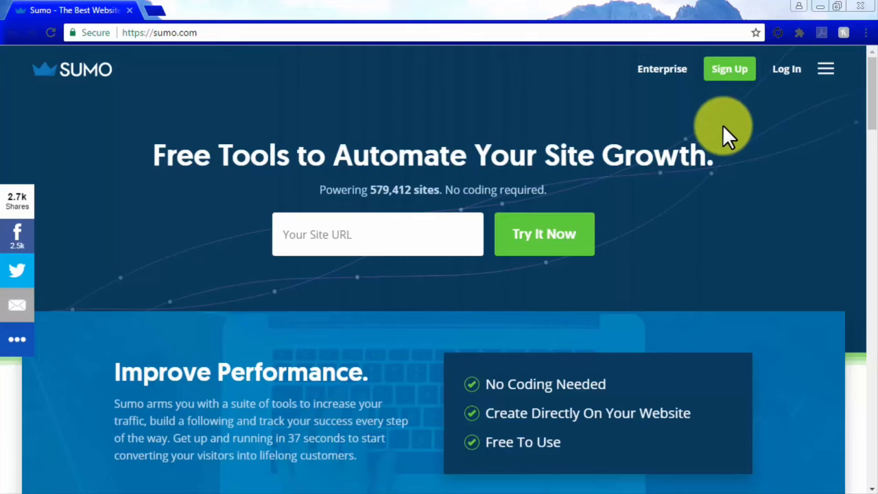
- Scroll down the Sumo homepage through its email capture and signup tool feature sections
{"action": "scroll", "coordinate": [783, 259], "scroll_direction": "down", "scroll_amount": 2}
{"action": "scroll", "coordinate": [783, 259], "scroll_direction": "down", "scroll_amount": 6}
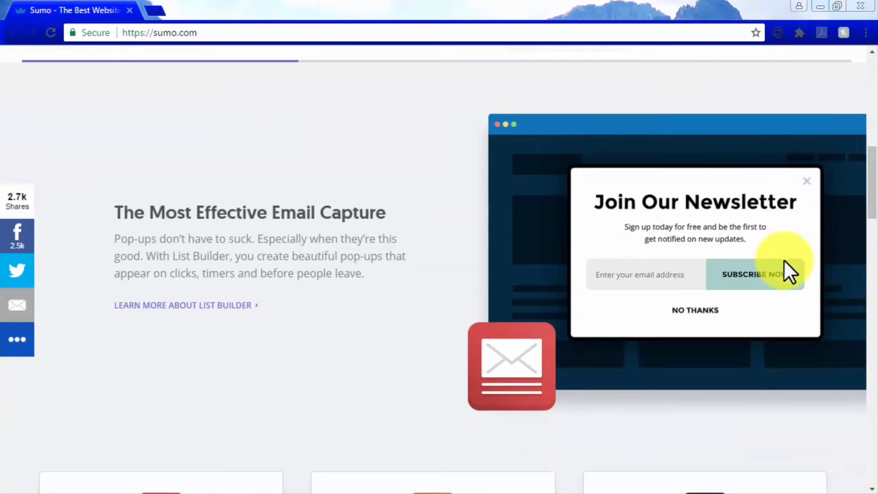
{"action": "scroll", "coordinate": [783, 259], "scroll_direction": "down", "scroll_amount": 4}
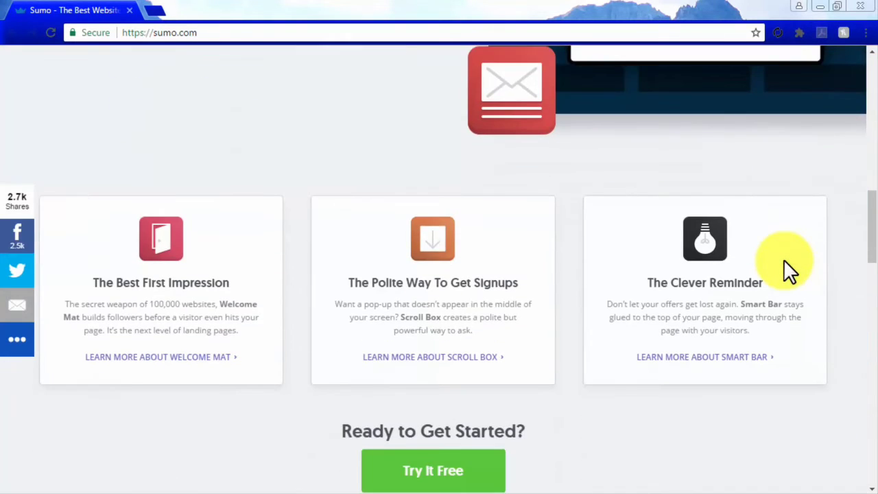
{"action": "scroll", "coordinate": [783, 259], "scroll_direction": "down", "scroll_amount": 5}
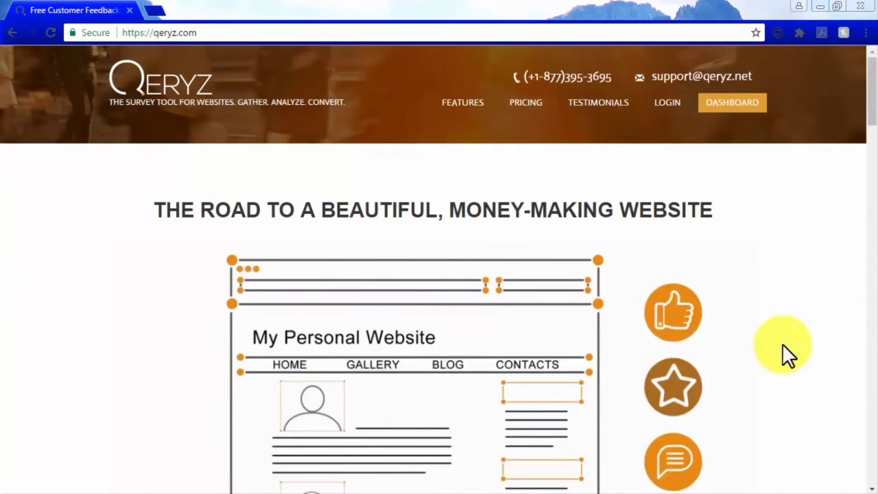
- Scroll down the Qeryz homepage past the free signup form to the Core Features list
{"action": "scroll", "coordinate": [781, 343], "scroll_direction": "down", "scroll_amount": 4}
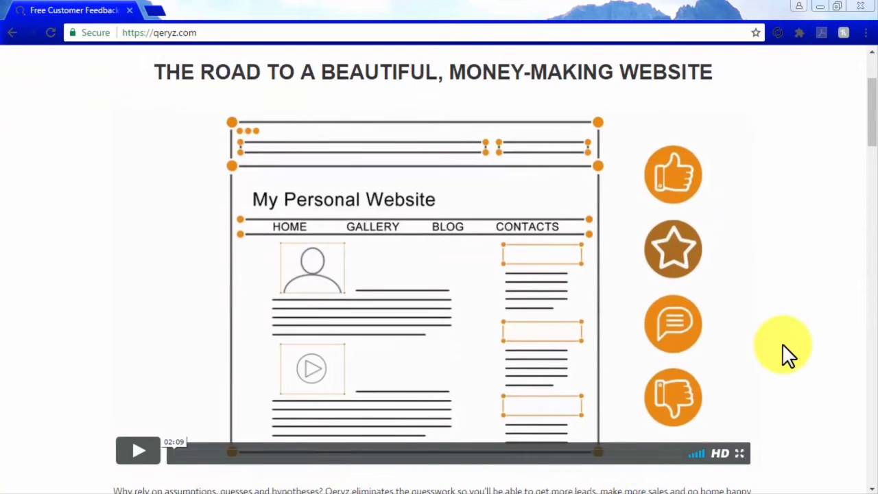
{"action": "scroll", "coordinate": [782, 346], "scroll_direction": "down", "scroll_amount": 4}
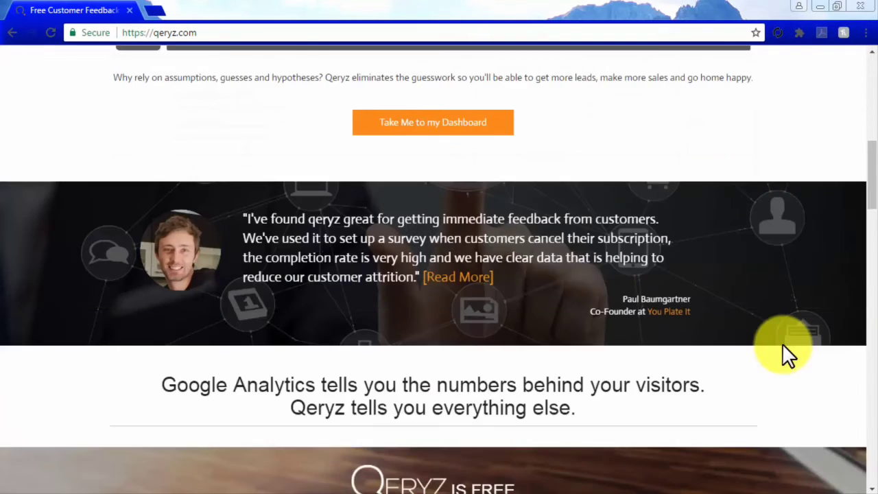
{"action": "scroll", "coordinate": [782, 350], "scroll_direction": "down", "scroll_amount": 4}
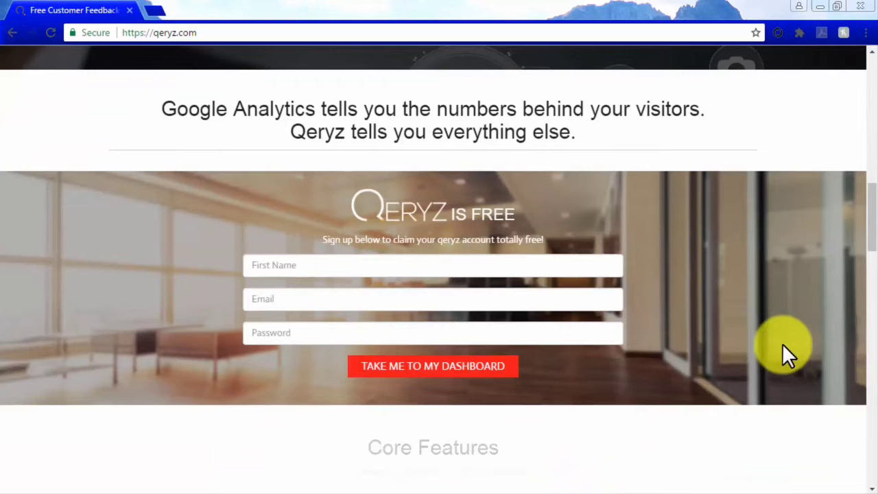
{"action": "scroll", "coordinate": [782, 346], "scroll_direction": "down", "scroll_amount": 4}
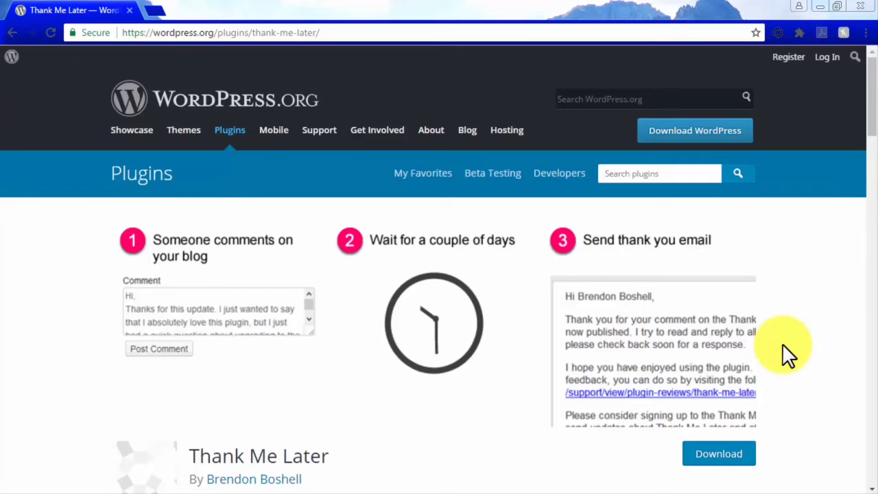
- Scroll the Thank Me Later plugin page down to its Description and Ratings sections
{"action": "scroll", "coordinate": [783, 346], "scroll_direction": "down", "scroll_amount": 4}
{"action": "scroll", "coordinate": [781, 343], "scroll_direction": "down", "scroll_amount": 1}
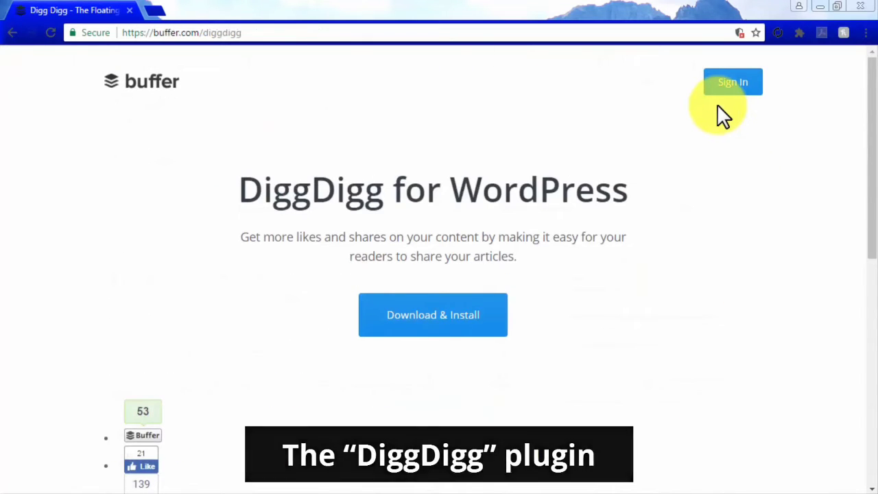
- Scroll through the DiggDigg page's sharing button examples, then back up slightly
{"action": "scroll", "coordinate": [717, 105], "scroll_direction": "down", "scroll_amount": 3}
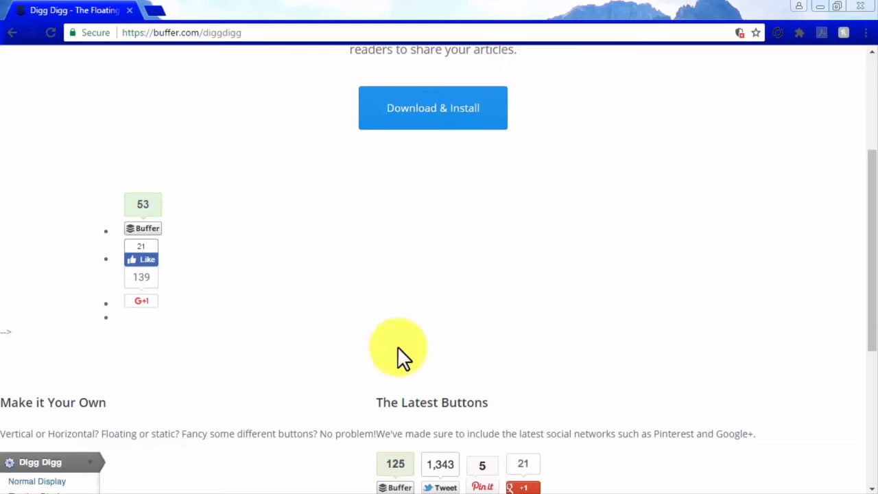
{"action": "scroll", "coordinate": [599, 470], "scroll_direction": "down", "scroll_amount": 1}
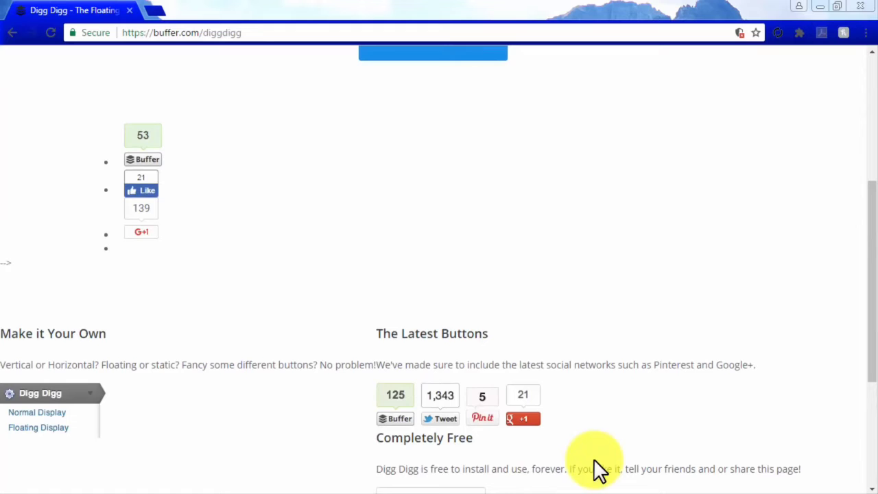
{"action": "scroll", "coordinate": [599, 469], "scroll_direction": "up", "scroll_amount": 1}
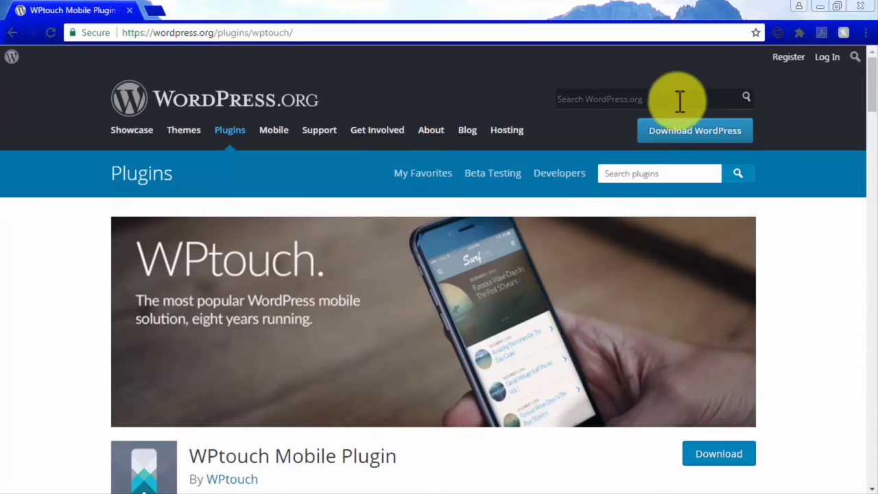
{"action": "scroll", "coordinate": [820, 103], "scroll_direction": "down", "scroll_amount": 2}
{"action": "scroll", "coordinate": [820, 103], "scroll_direction": "down", "scroll_amount": 5}
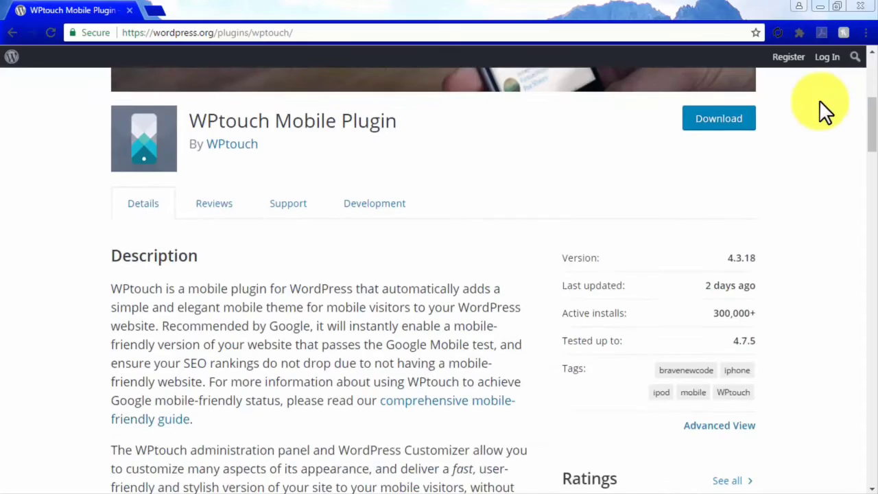
{"action": "scroll", "coordinate": [820, 103], "scroll_direction": "down", "scroll_amount": 8}
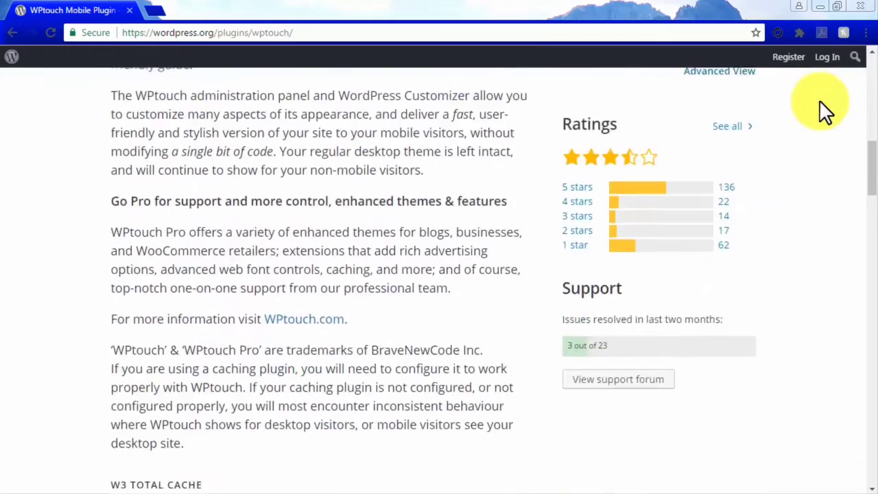
{"action": "scroll", "coordinate": [819, 99], "scroll_direction": "down", "scroll_amount": 3}
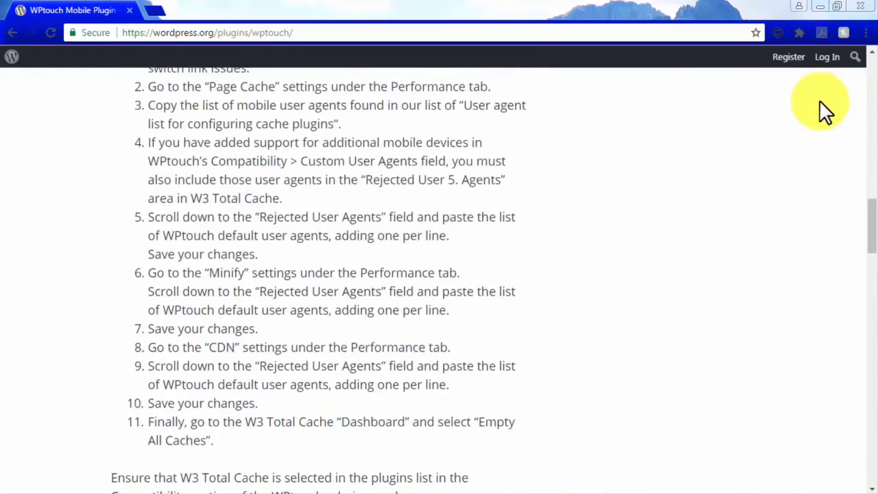
{"action": "scroll", "coordinate": [820, 103], "scroll_direction": "up", "scroll_amount": 8}
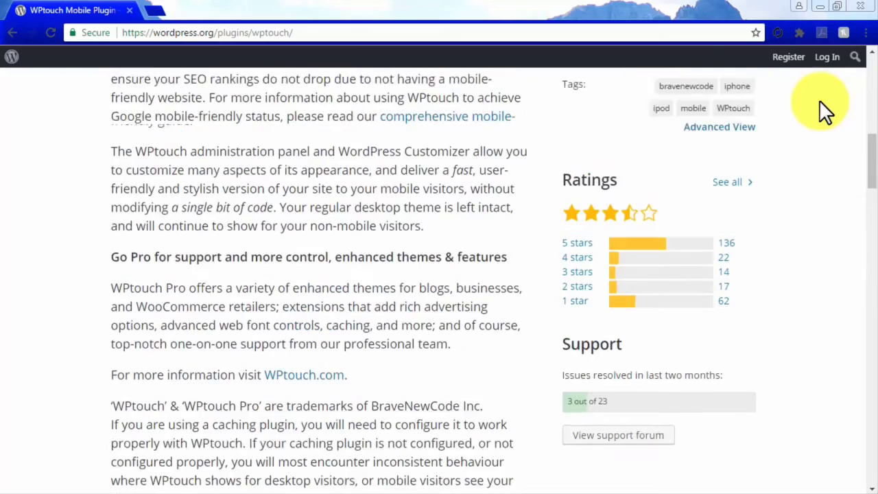
{"action": "scroll", "coordinate": [819, 100], "scroll_direction": "up", "scroll_amount": 4}
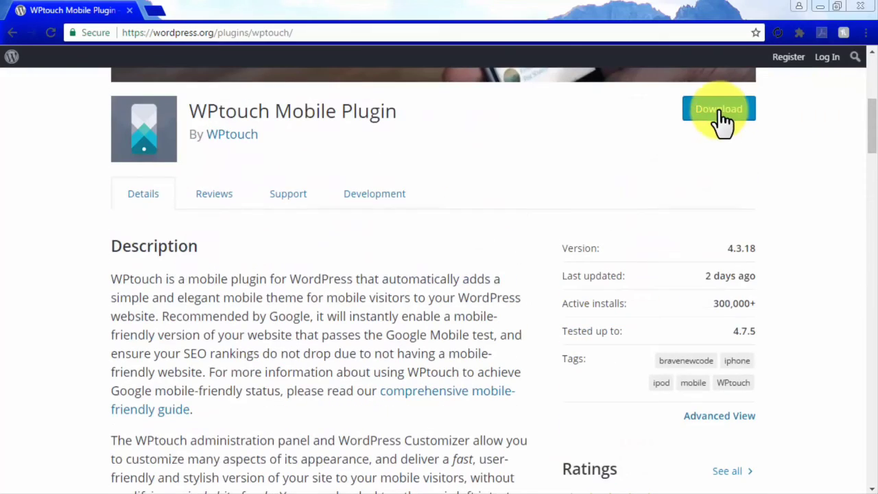